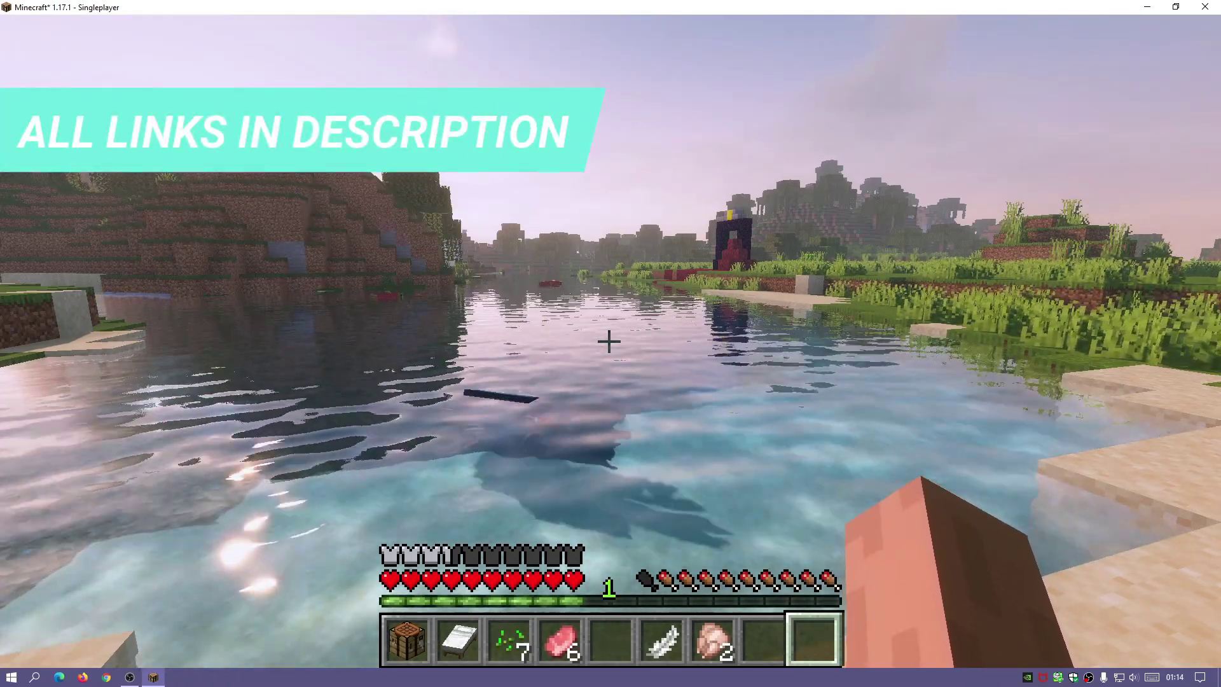
Walk forward along the river shore until facing the grassy bank beside the shader-lit water.
{"action": "key", "text": "w"}
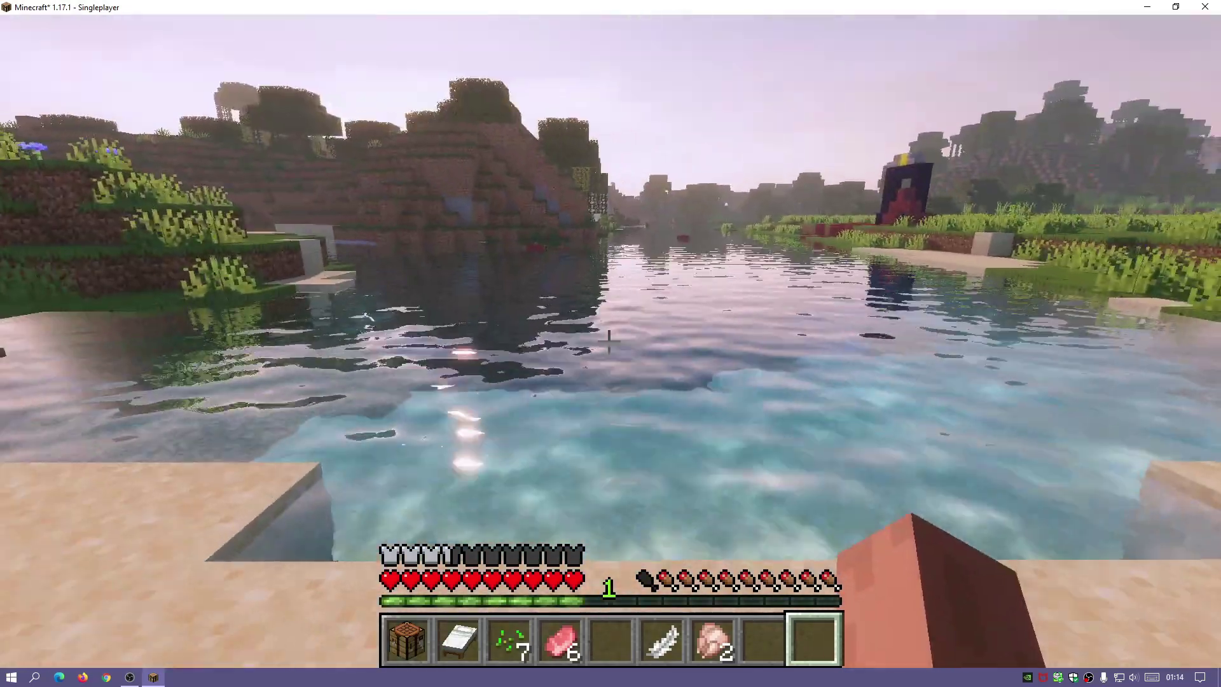
{"action": "mouse_move", "coordinate": [608, 341]}
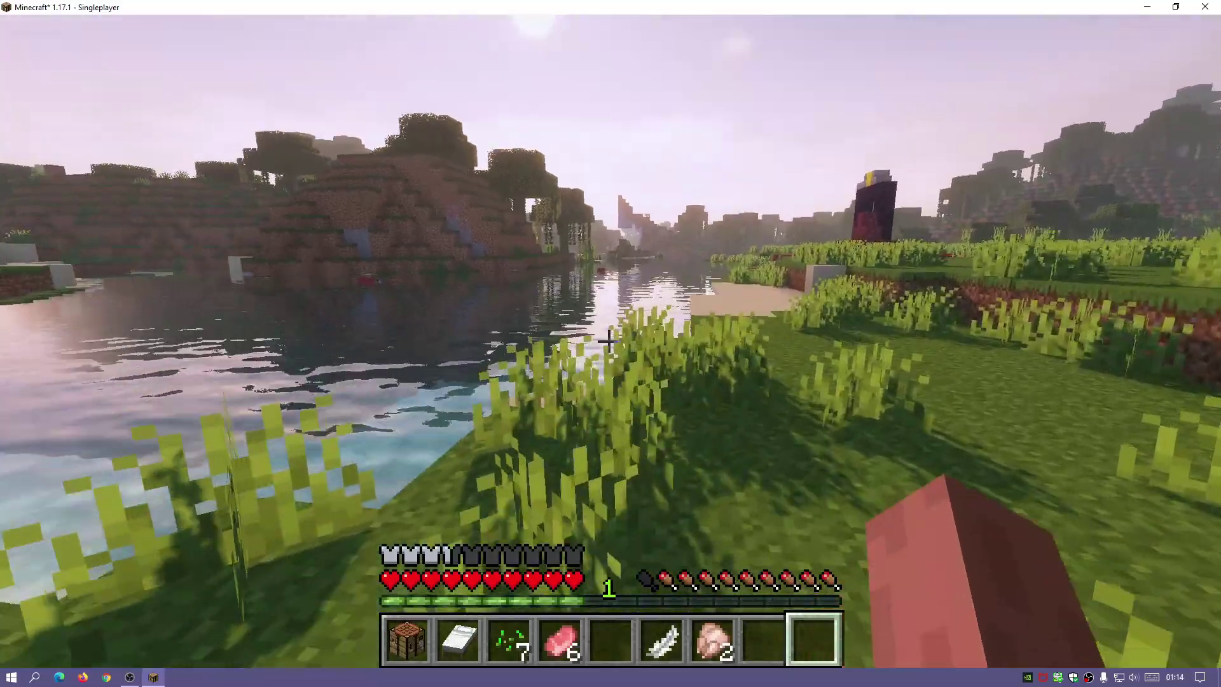
Step the KUDA-Shaders v6.1 Legacy Profile setting up to Ultra in Shader Options, then resume playing.
{"action": "key", "text": "Escape"}
{"action": "left_click", "coordinate": [445, 405]}
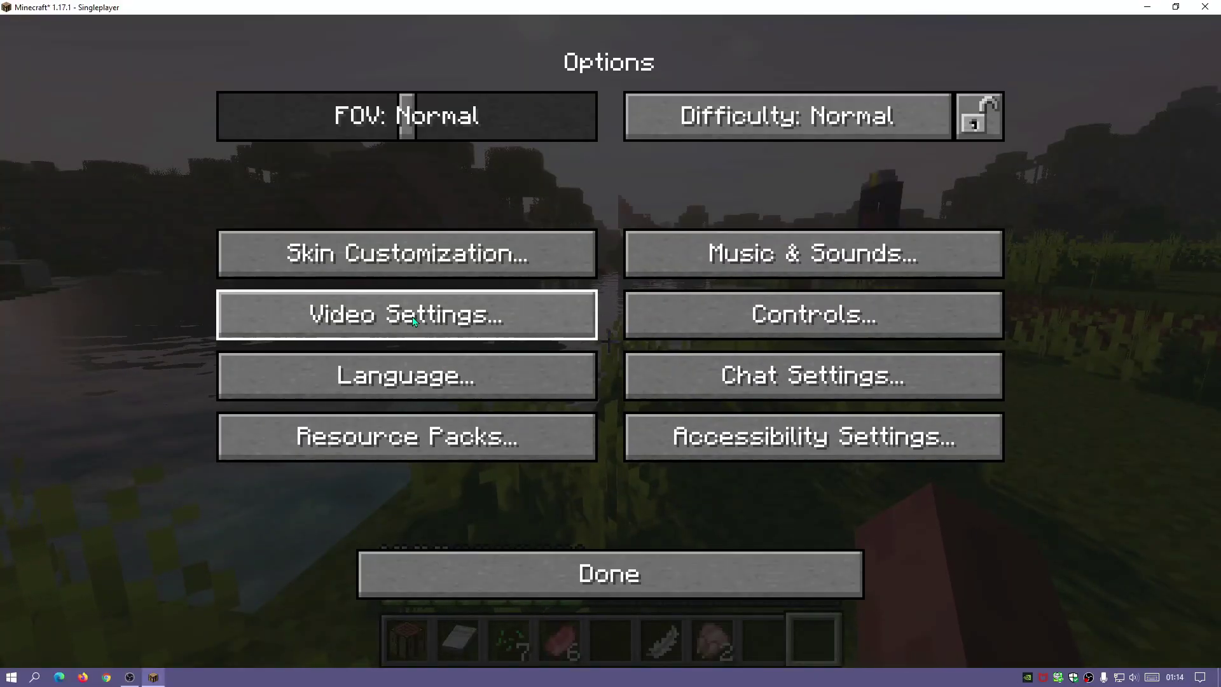
{"action": "left_click", "coordinate": [445, 314]}
{"action": "left_click", "coordinate": [450, 434]}
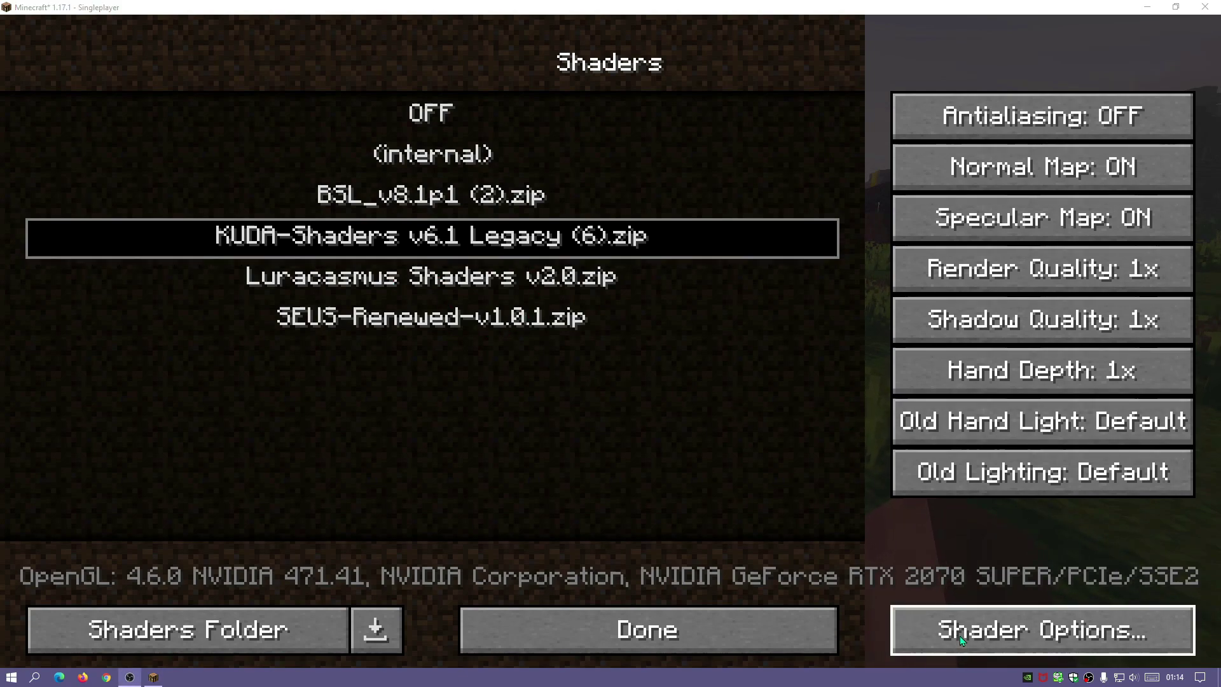
{"action": "left_click", "coordinate": [1046, 637]}
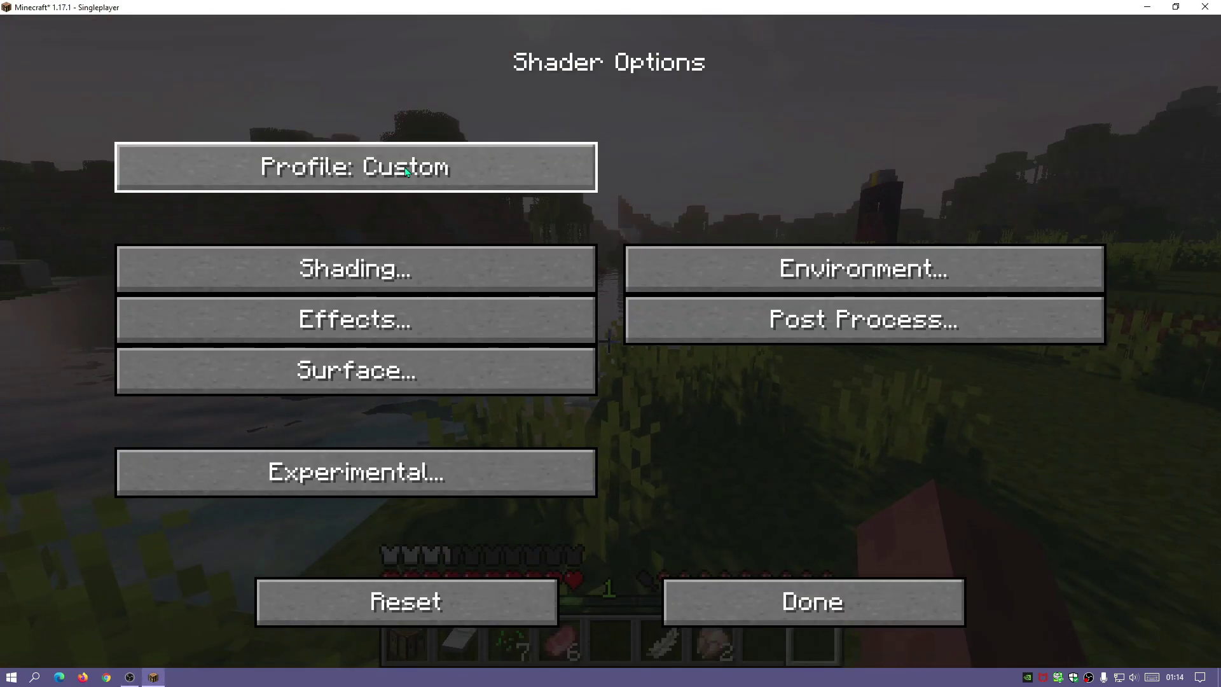
{"action": "left_click", "coordinate": [447, 171]}
{"action": "left_click", "coordinate": [447, 173]}
{"action": "left_click", "coordinate": [447, 172]}
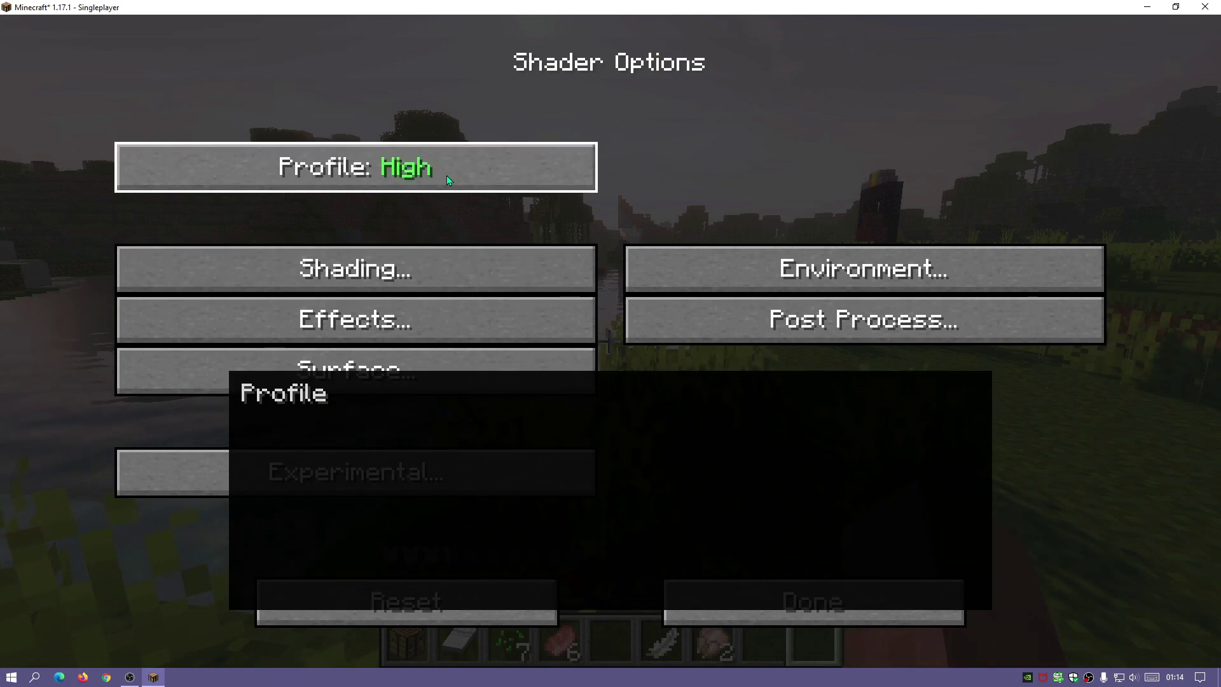
{"action": "left_click", "coordinate": [446, 173]}
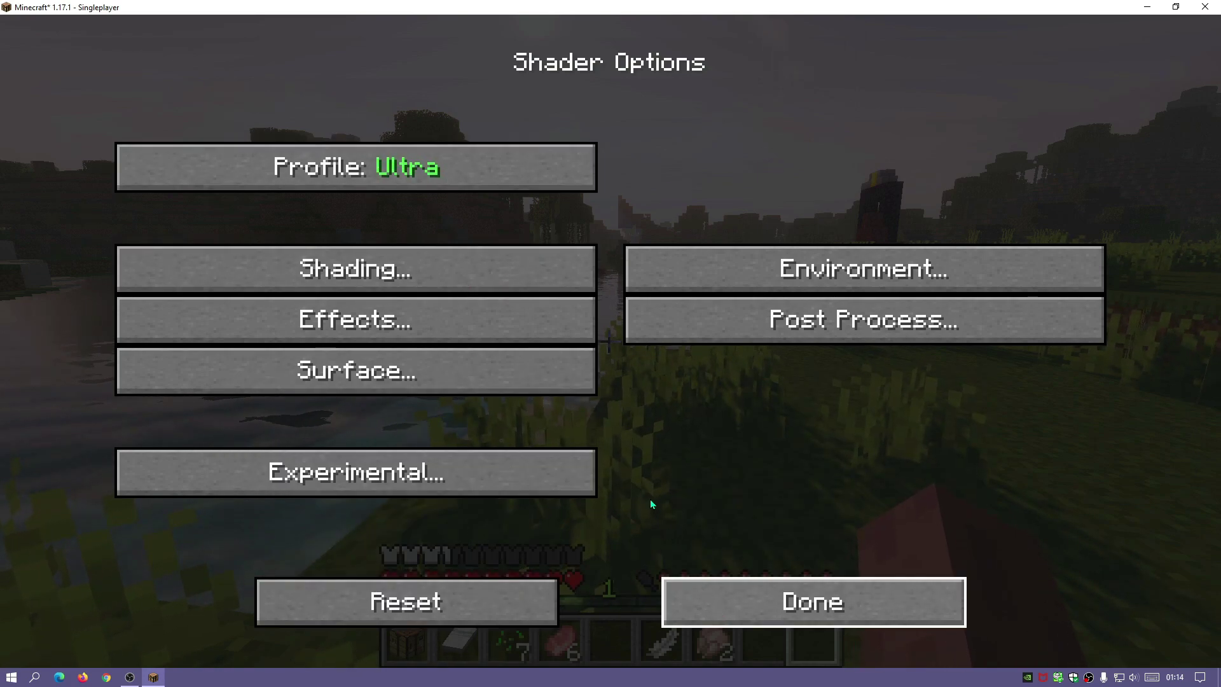
{"action": "left_click", "coordinate": [716, 609]}
{"action": "left_click", "coordinate": [636, 604]}
{"action": "key", "text": "Escape"}
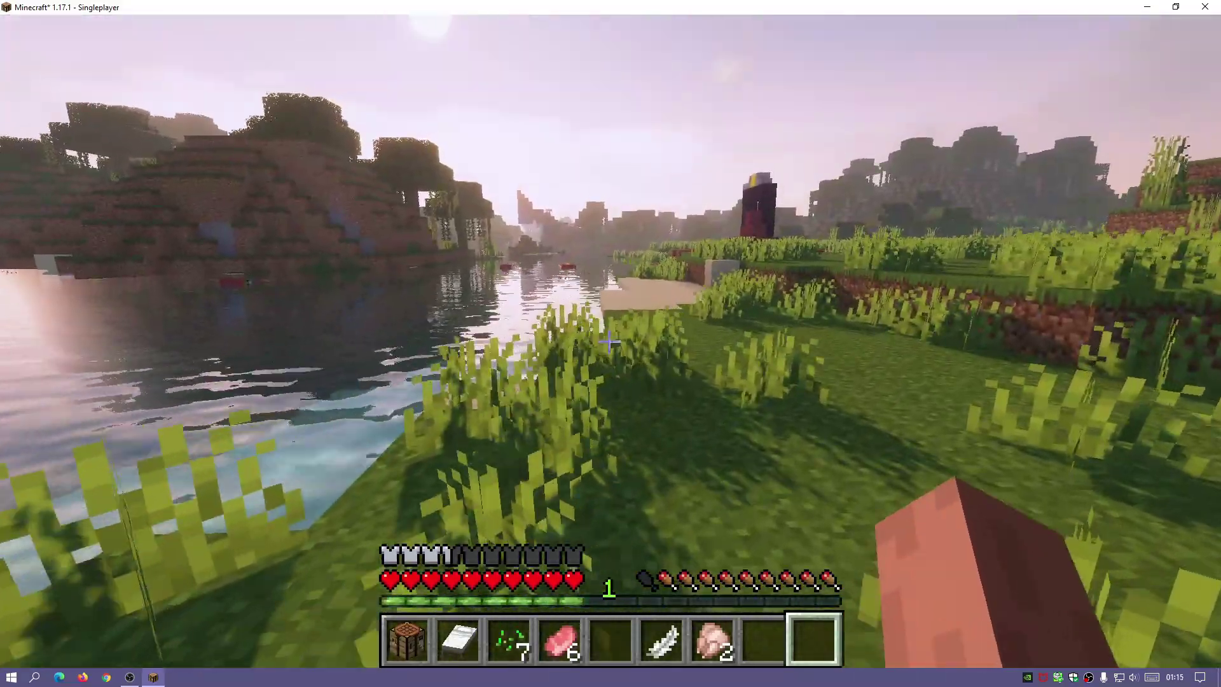
Walk through the meadow toward the nether portal tower, then along the riverbank past the nether blocks.
{"action": "key", "text": "w"}
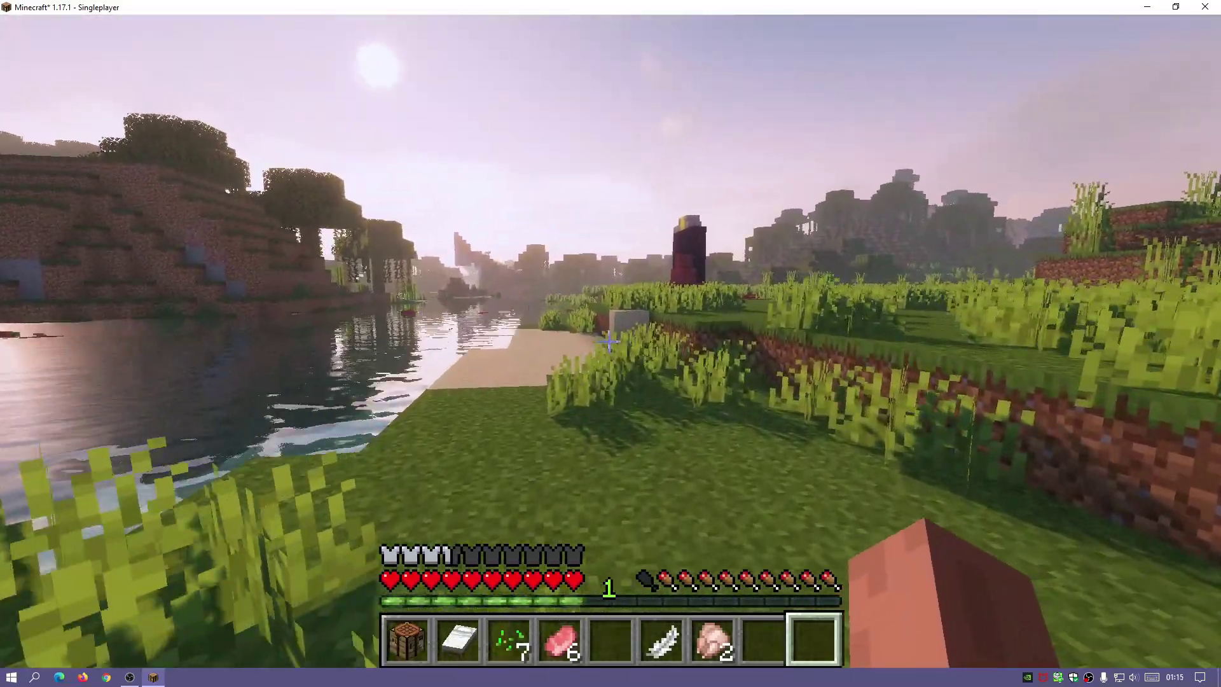
{"action": "key", "text": "w"}
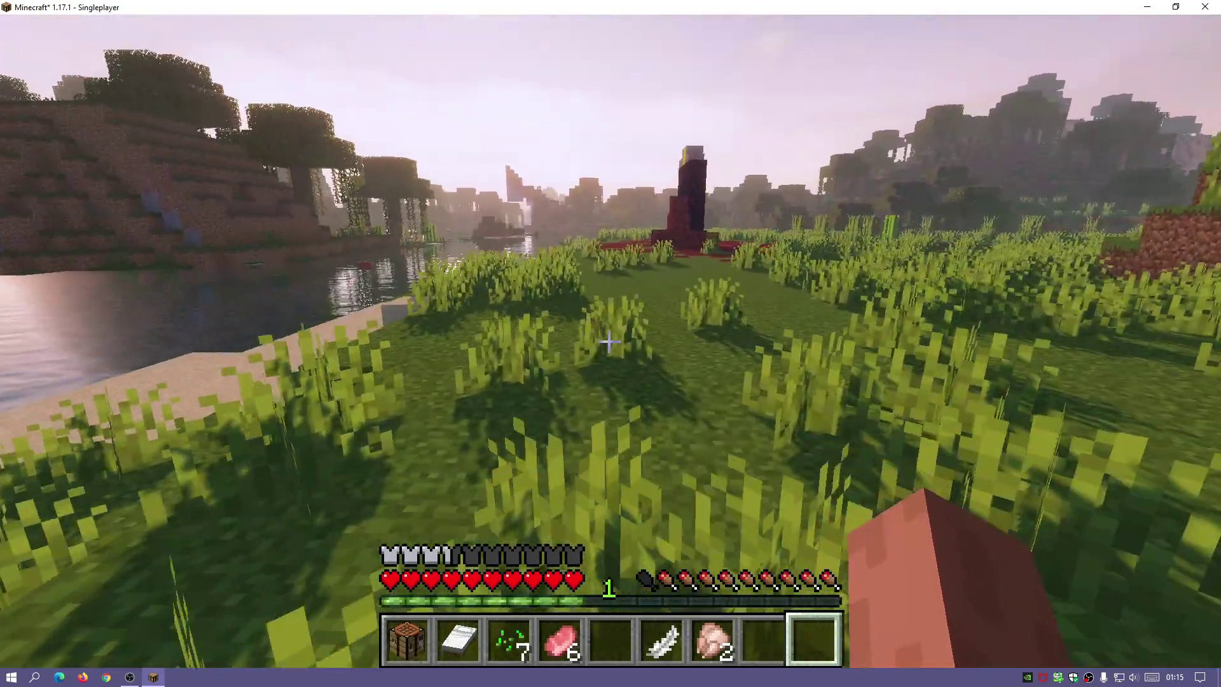
{"action": "key", "text": "w"}
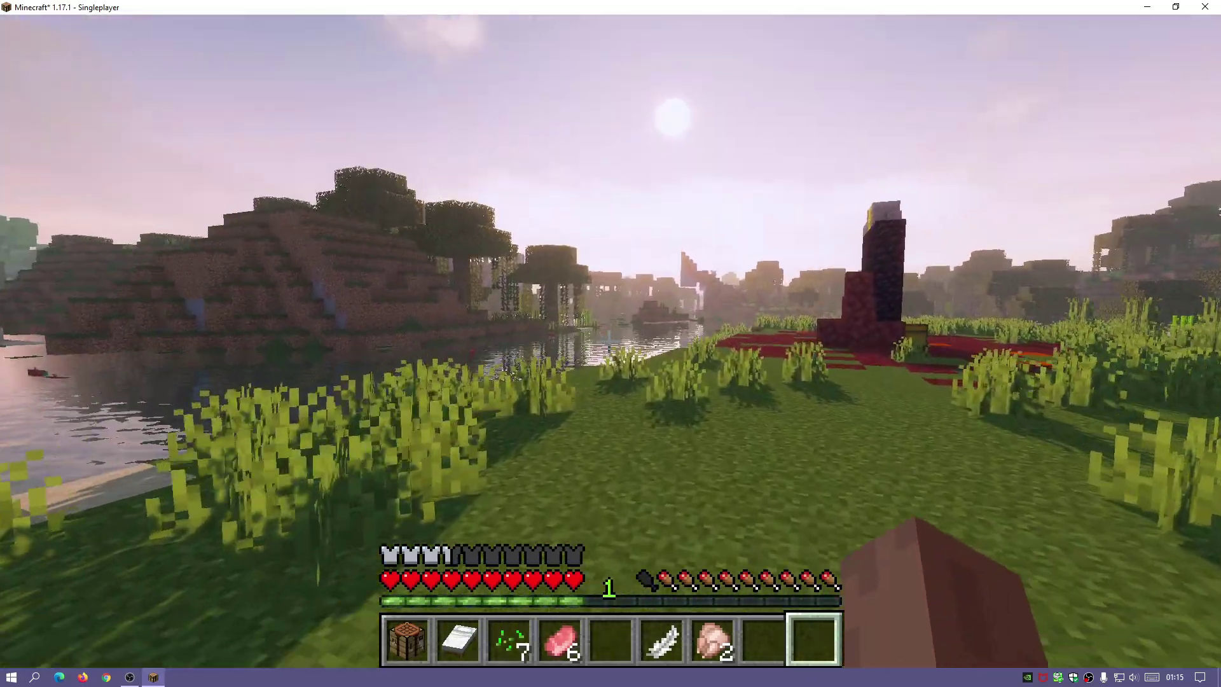
{"action": "key", "text": "w"}
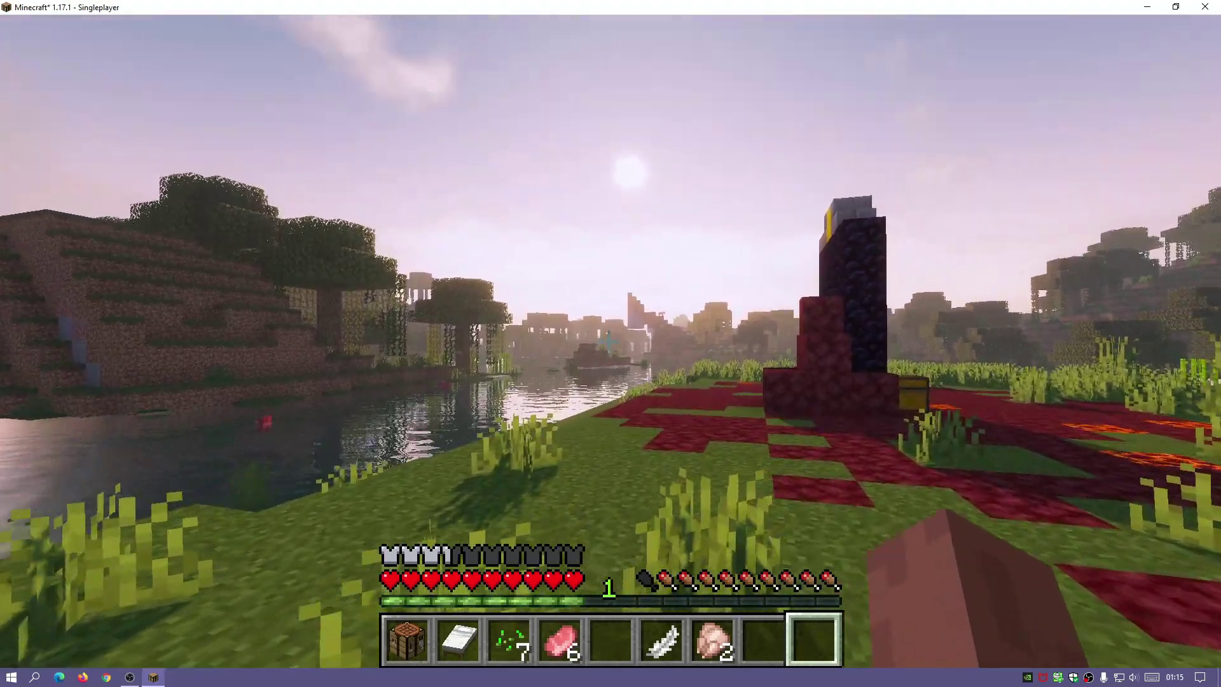
{"action": "key", "text": "w"}
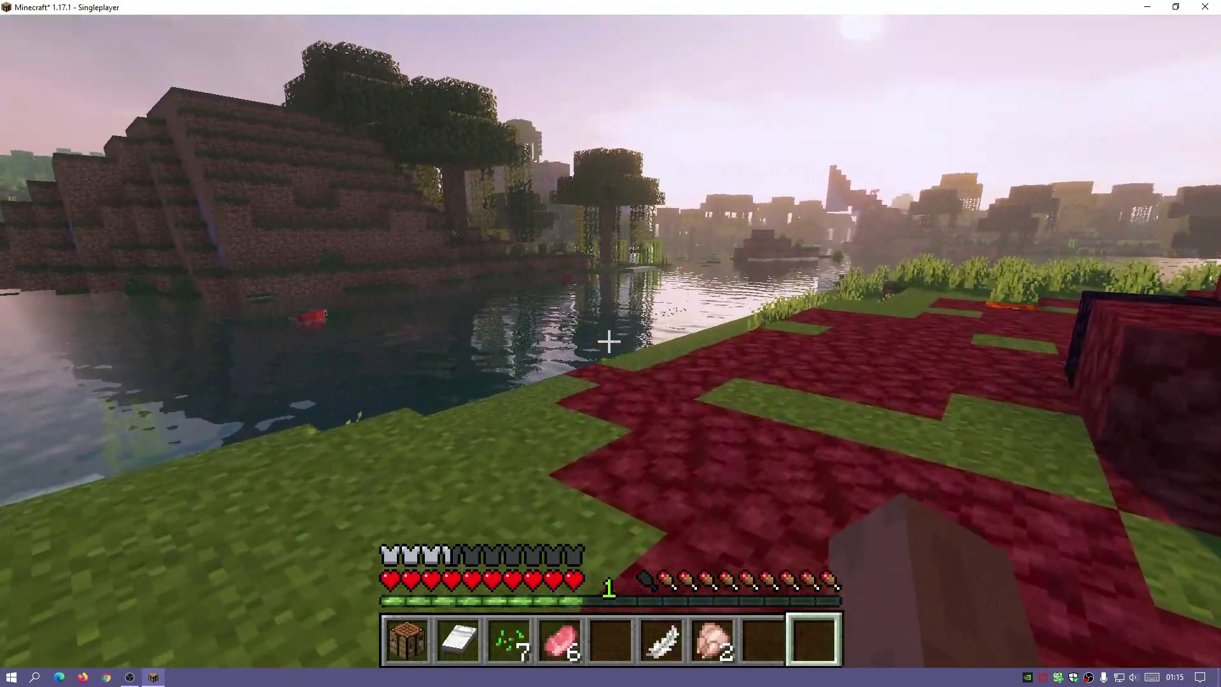
{"action": "key", "text": "w"}
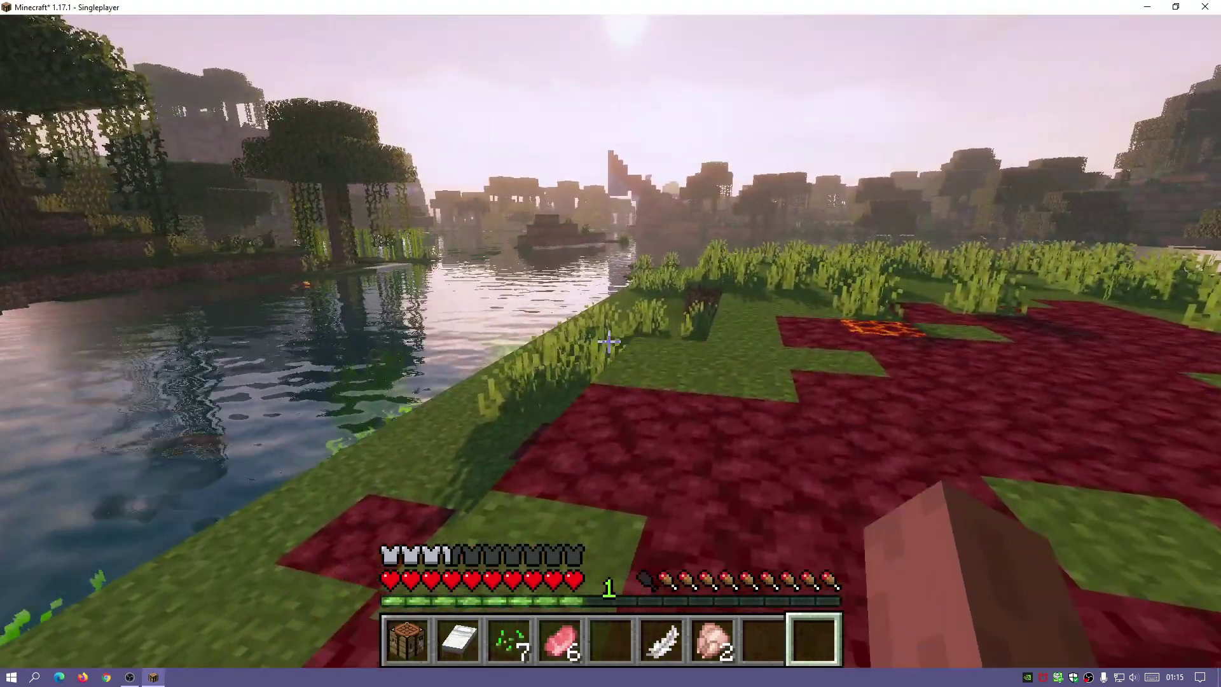
{"action": "key", "text": "w"}
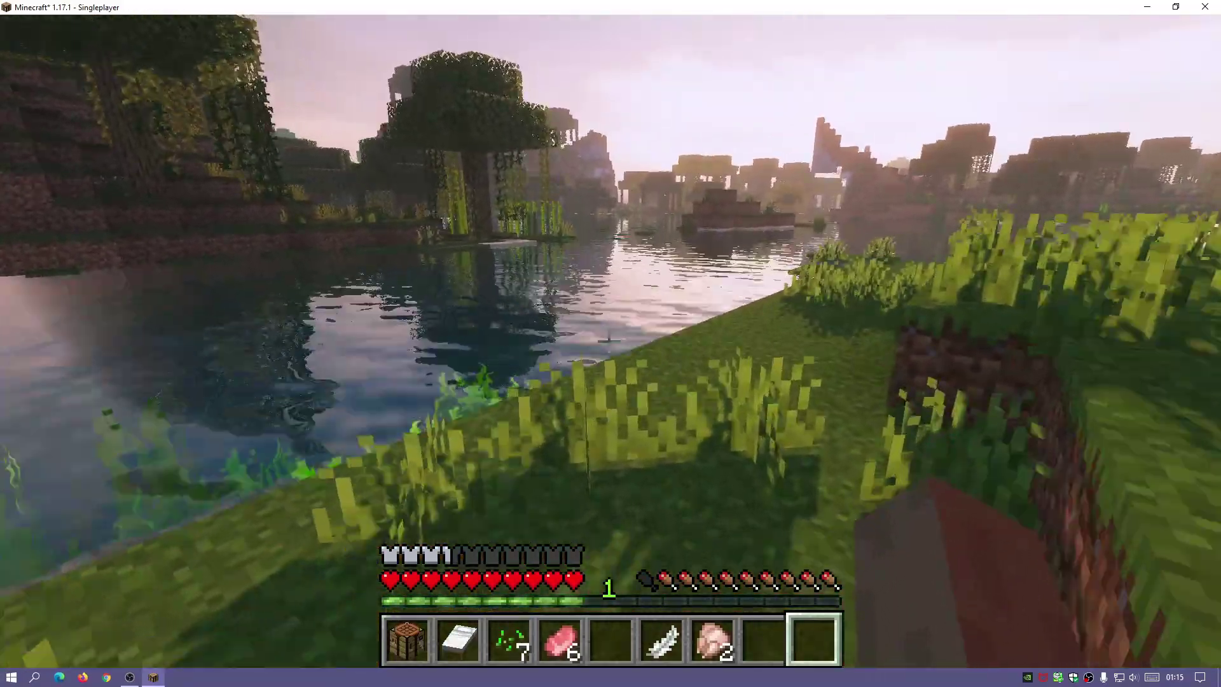
{"action": "key", "text": "w"}
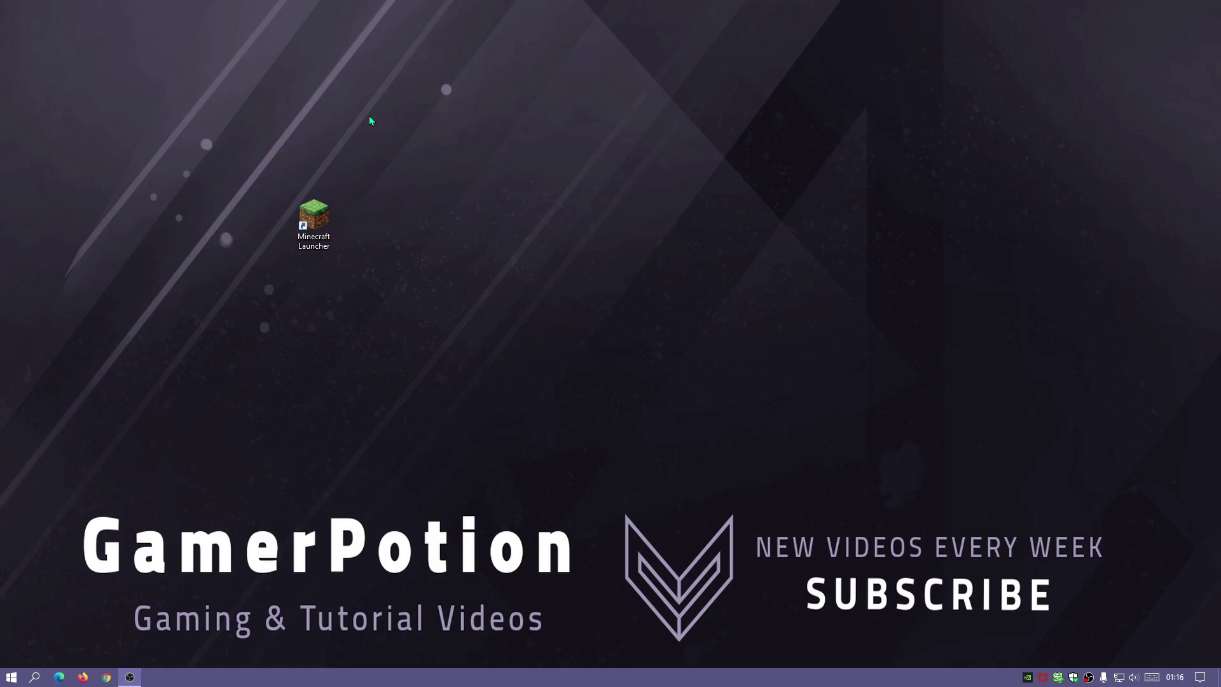
Search the web for 'java jdk 16' and open Oracle's JDK 16 downloads page.
{"action": "type", "text": "java j"}
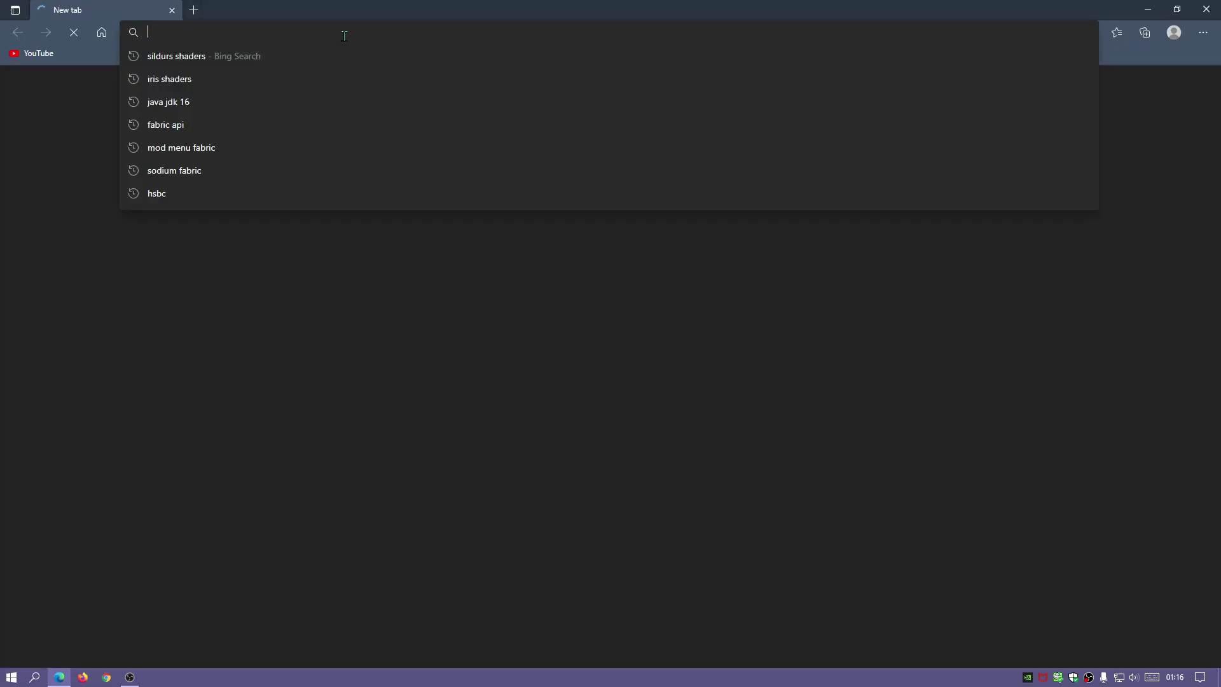
{"action": "type", "text": "dk 16"}
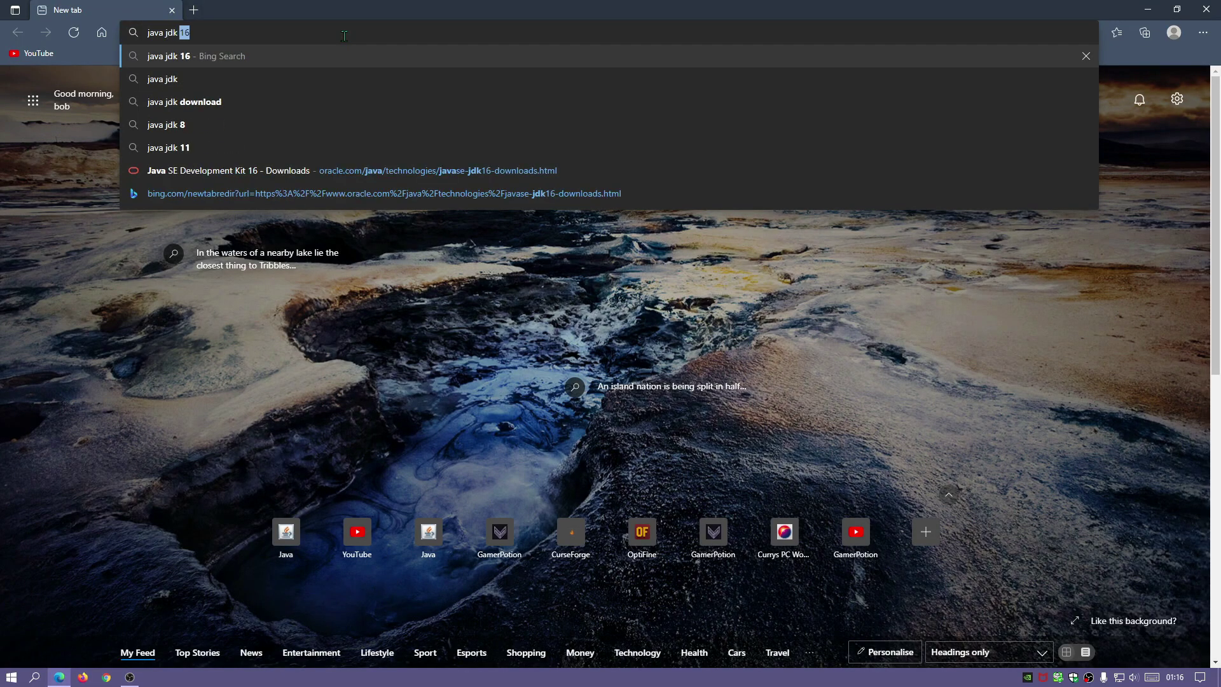
{"action": "key", "text": "Return"}
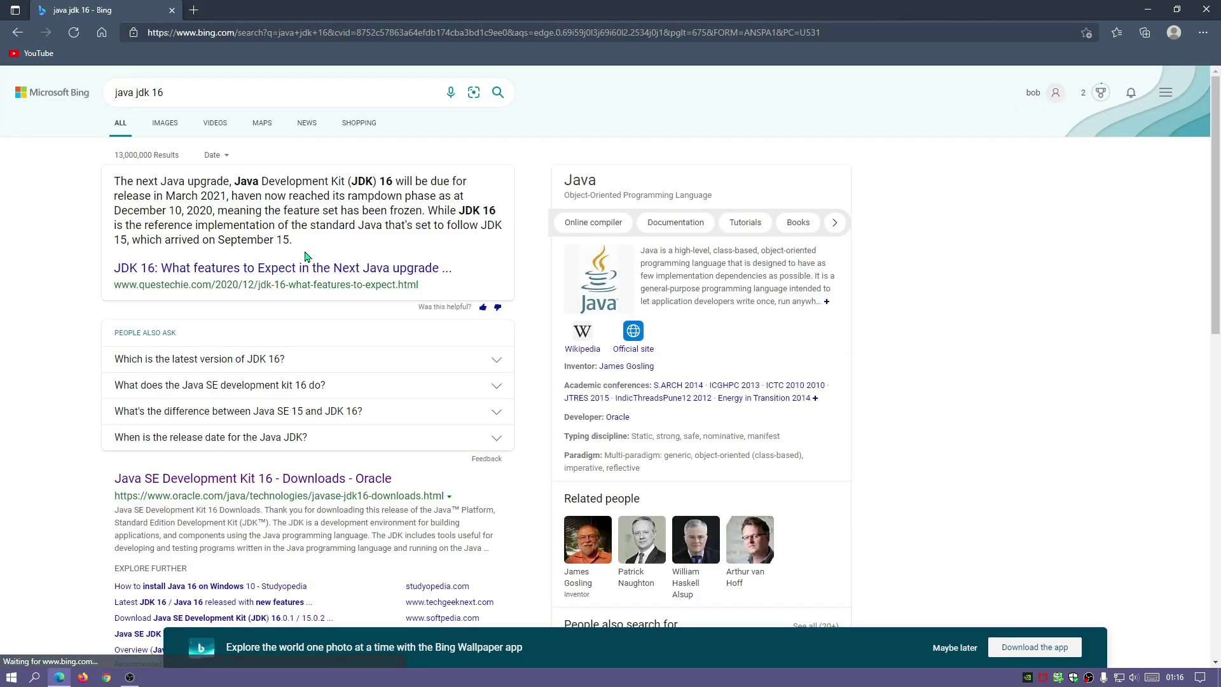
{"action": "scroll", "coordinate": [310, 263], "scroll_direction": "down", "scroll_amount": 5}
{"action": "left_click", "coordinate": [175, 122]}
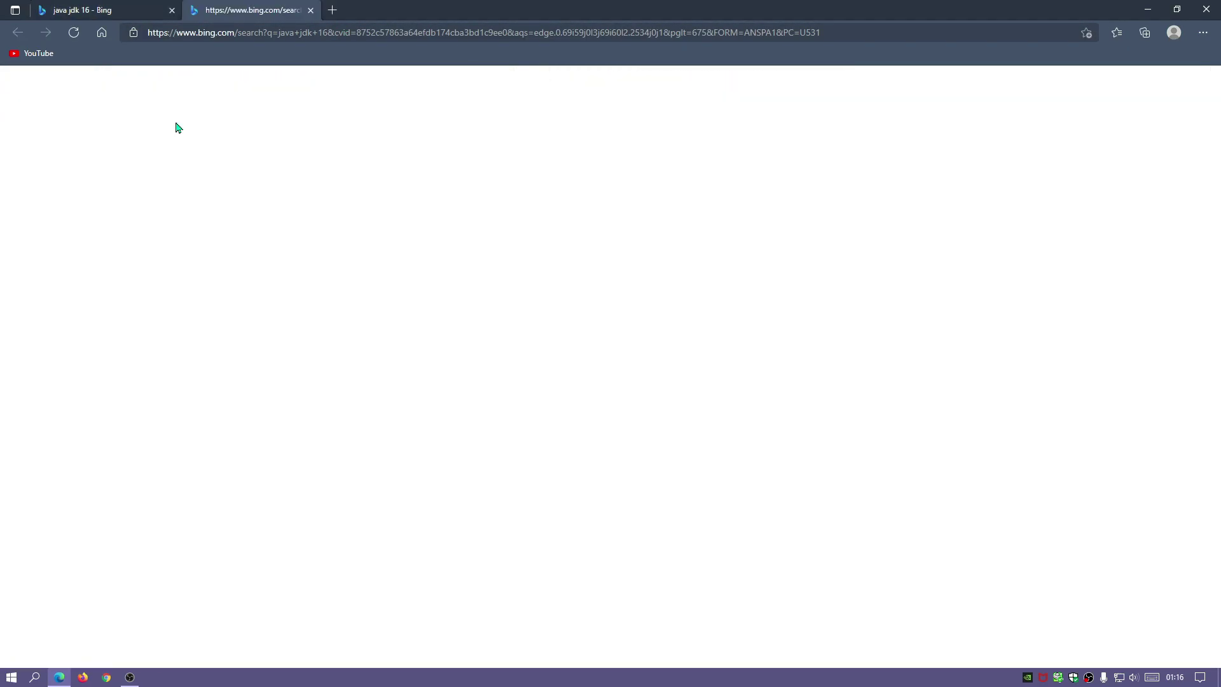
Download the Windows x64 installer jdk-16.0.2_windows-x64_bin.exe after accepting the Oracle license agreement.
{"action": "scroll", "coordinate": [520, 342], "scroll_direction": "down", "scroll_amount": 10}
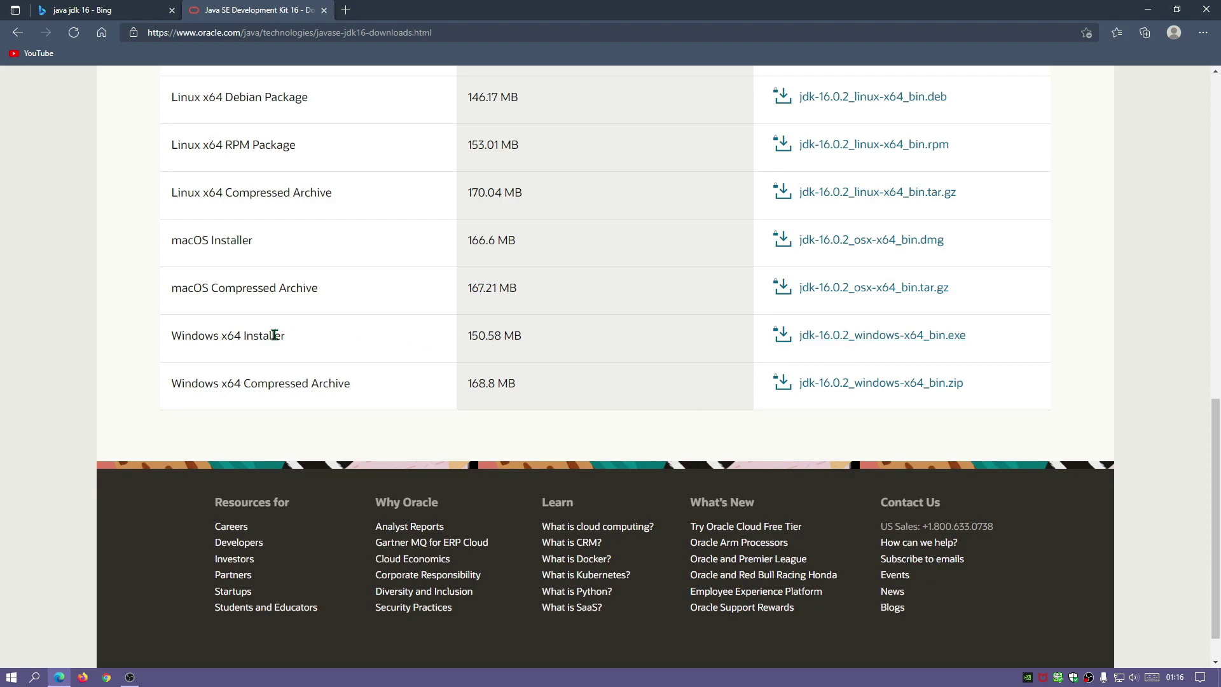
{"action": "mouse_move", "coordinate": [302, 343]}
{"action": "left_mouse_down"}
{"action": "mouse_move", "coordinate": [226, 340]}
{"action": "mouse_move", "coordinate": [284, 342]}
{"action": "left_mouse_up"}
{"action": "left_click", "coordinate": [859, 339]}
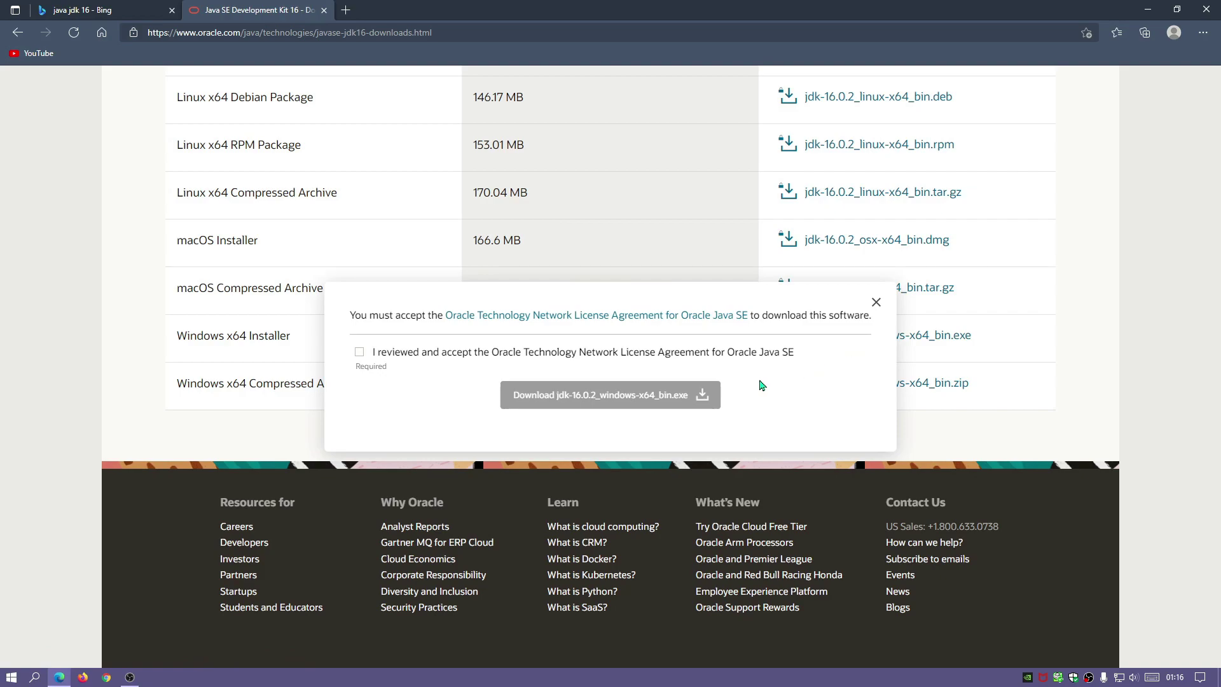
{"action": "left_click", "coordinate": [359, 352]}
{"action": "left_click", "coordinate": [572, 395]}
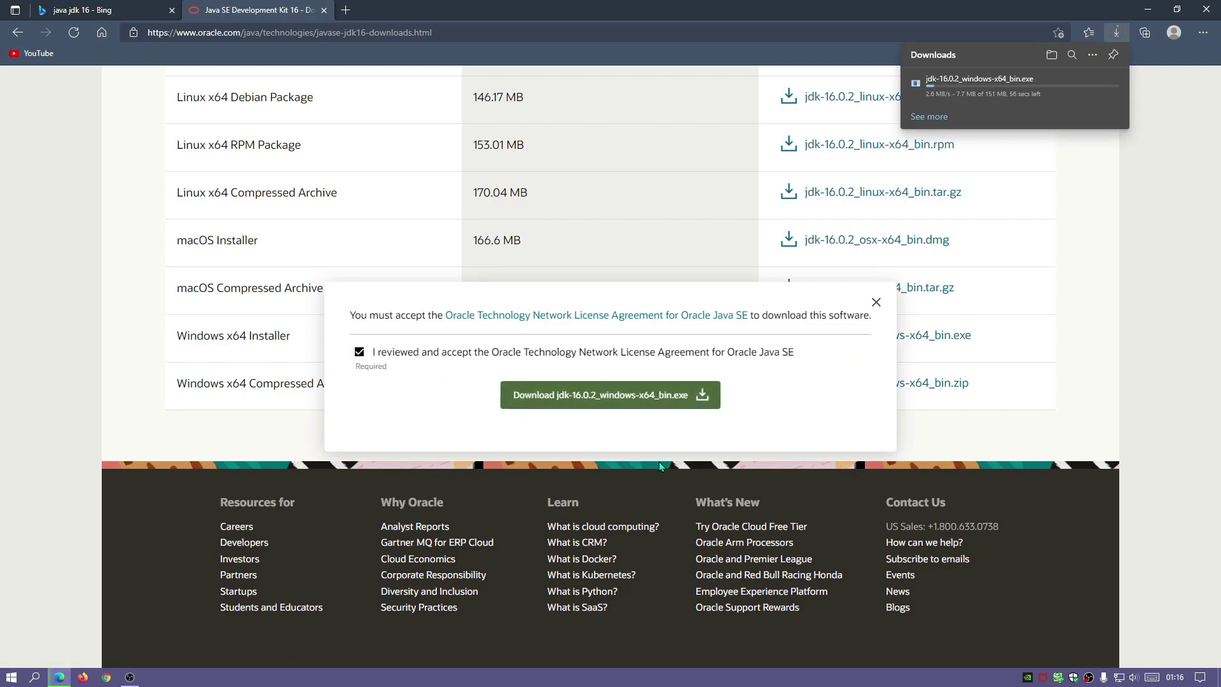
{"action": "left_click", "coordinate": [1183, 446]}
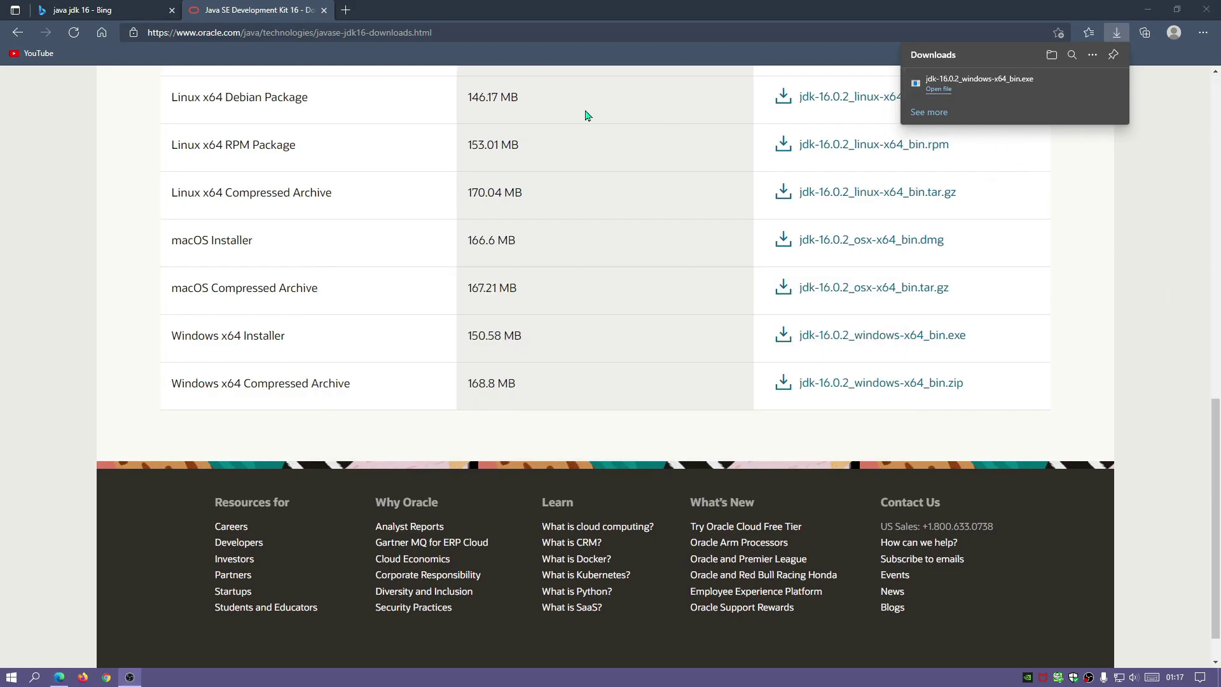
Close the Oracle tab, search 'optifine', and open the official OptiFine downloads page.
{"action": "left_click", "coordinate": [324, 10]}
{"action": "left_click", "coordinate": [329, 33]}
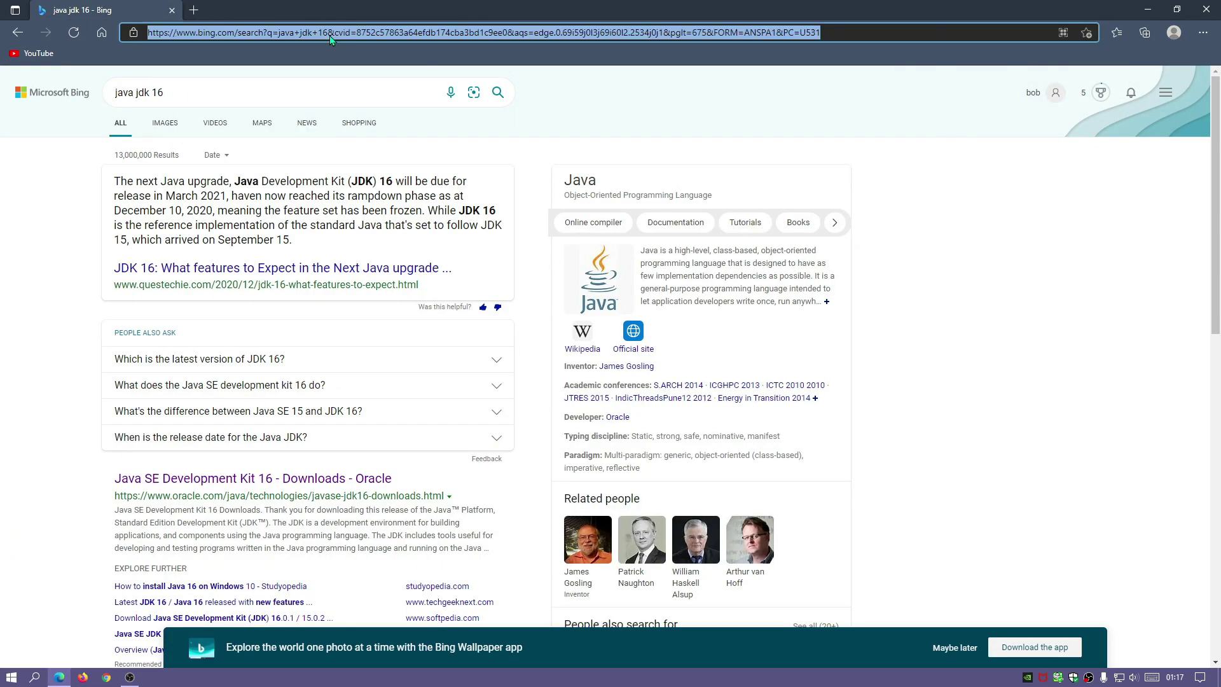
{"action": "type", "text": "opt"}
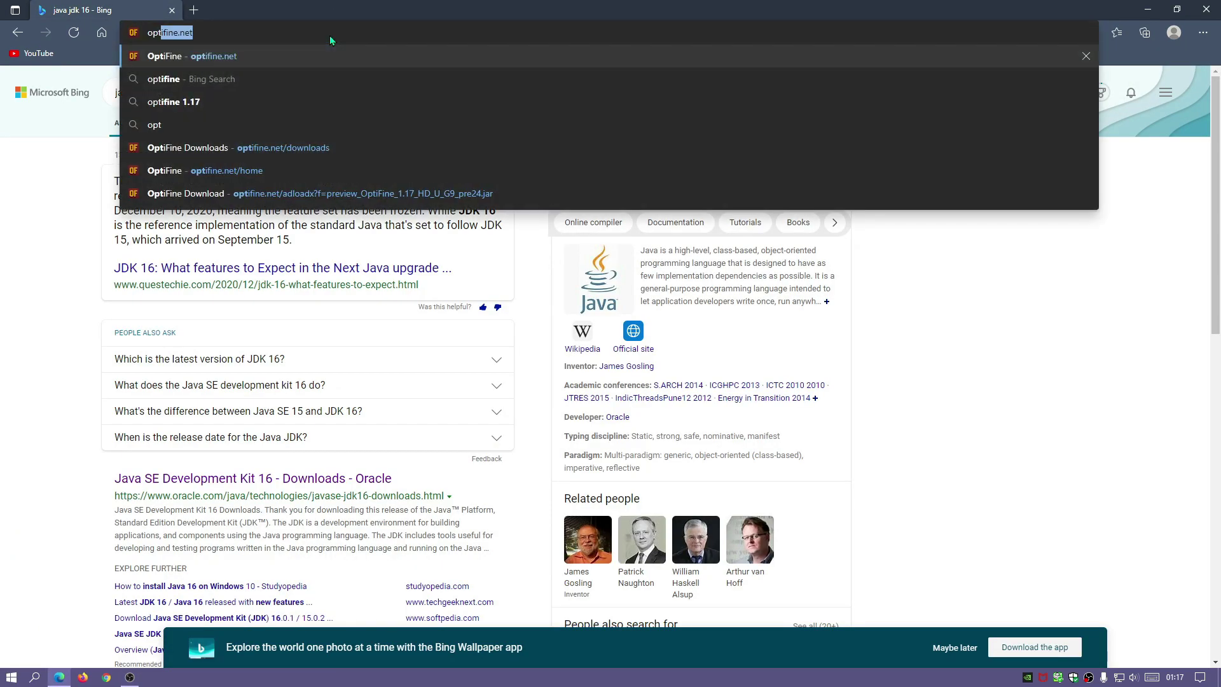
{"action": "type", "text": "ifine"}
{"action": "key", "text": "Return"}
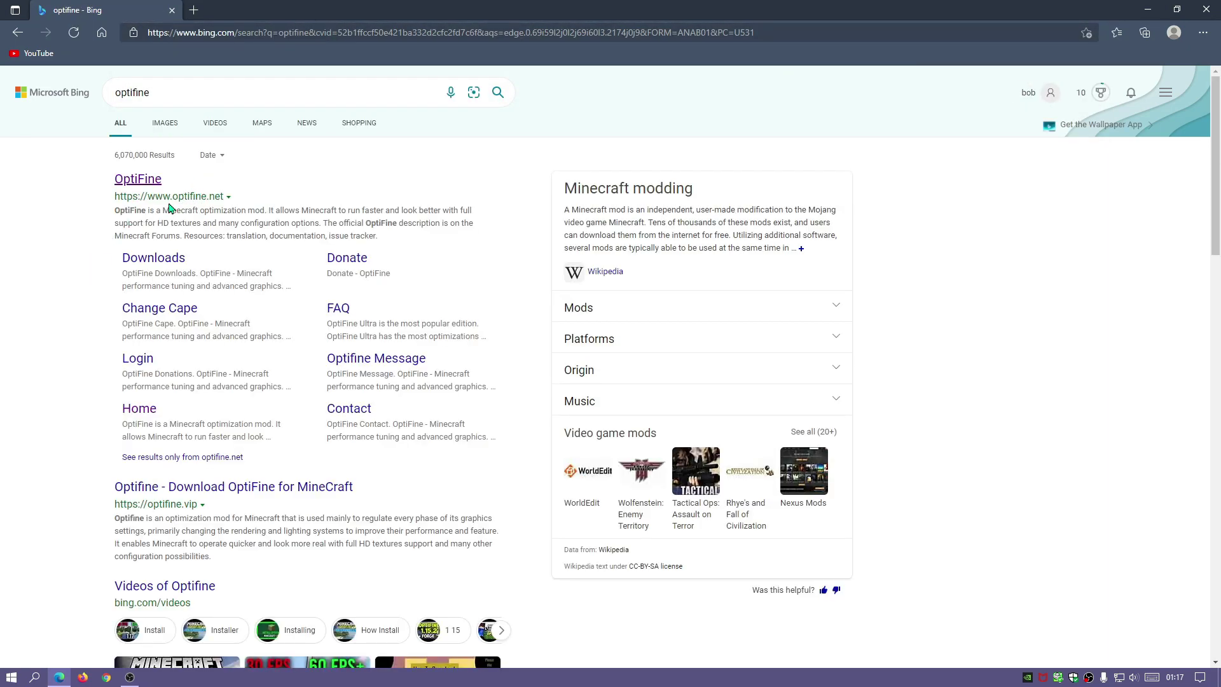
{"action": "left_click", "coordinate": [143, 185]}
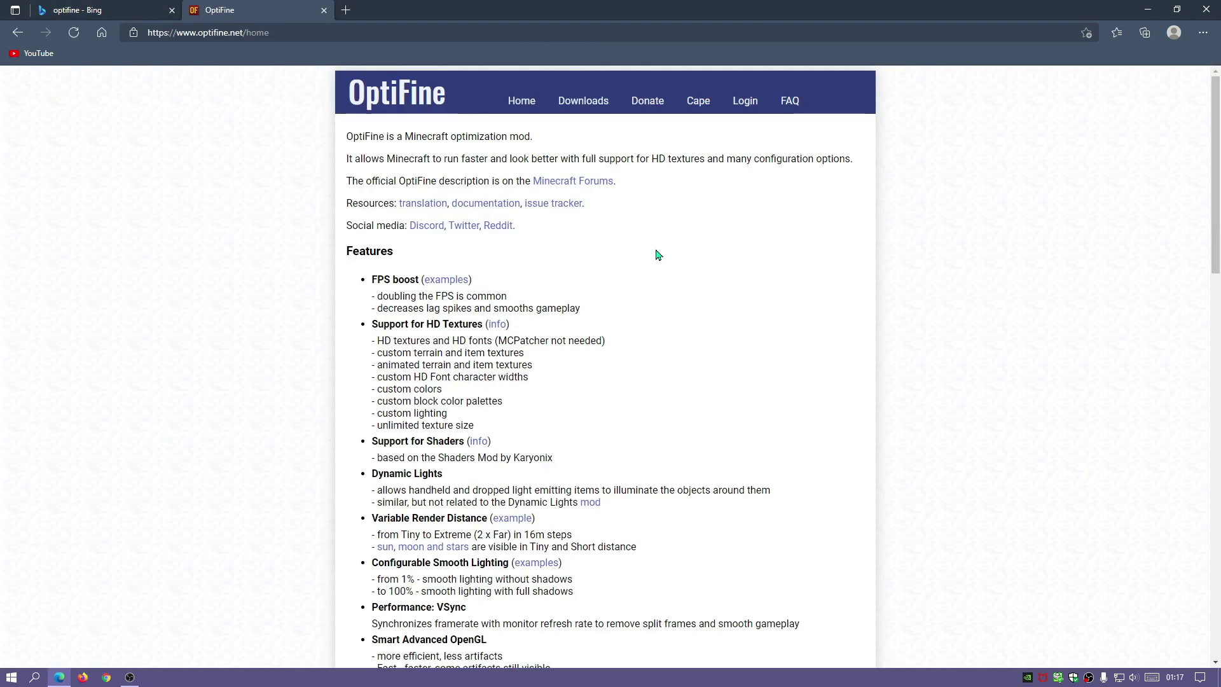
{"action": "left_click", "coordinate": [582, 102]}
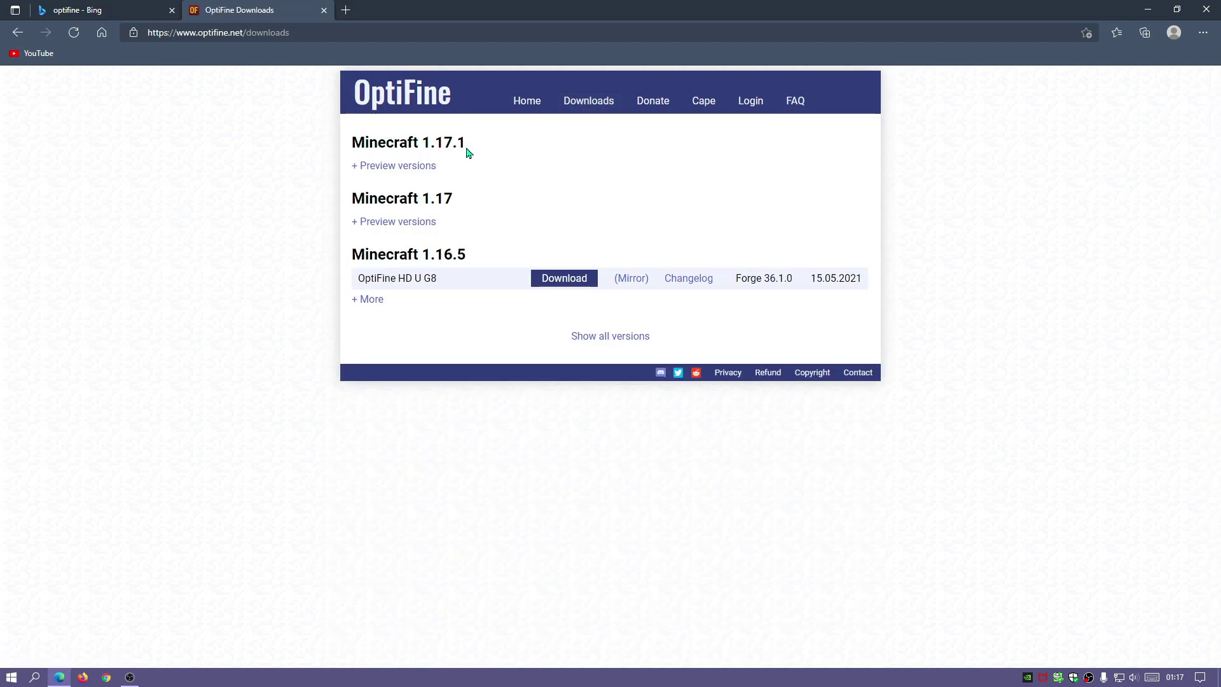
Expand the Minecraft 1.17.1 preview versions and compare their build dates against today's date.
{"action": "key", "text": "alt+Tab"}
{"action": "left_click", "coordinate": [374, 168]}
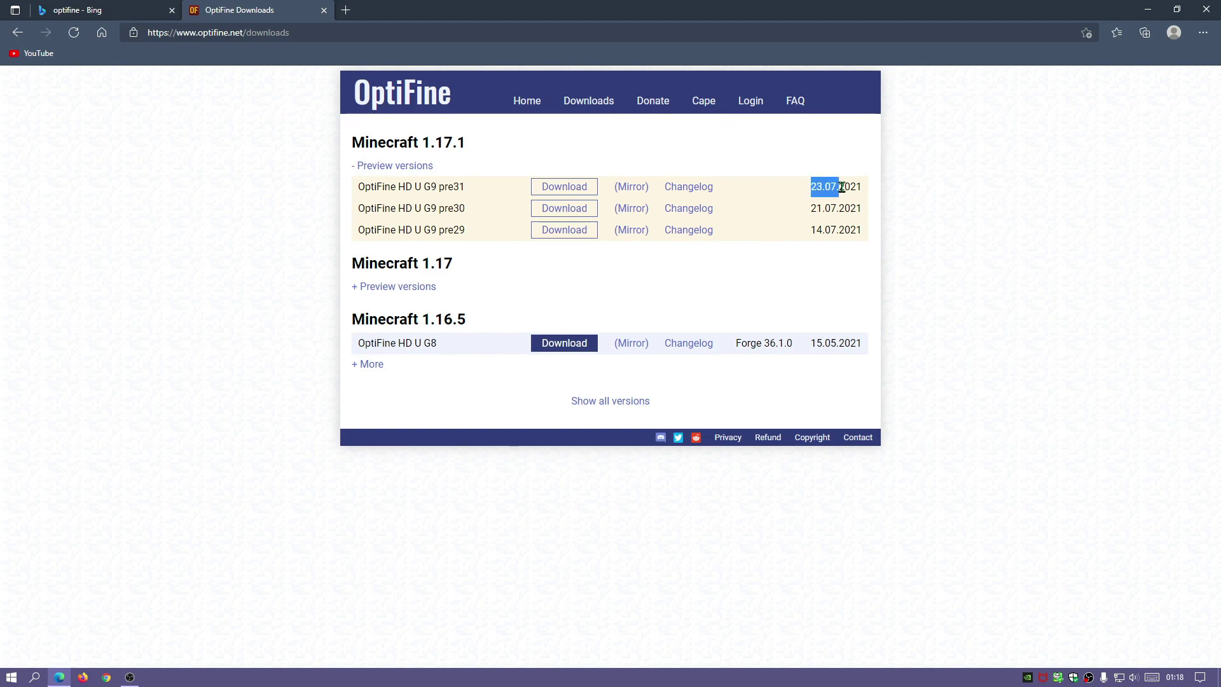
{"action": "left_click", "coordinate": [1175, 677]}
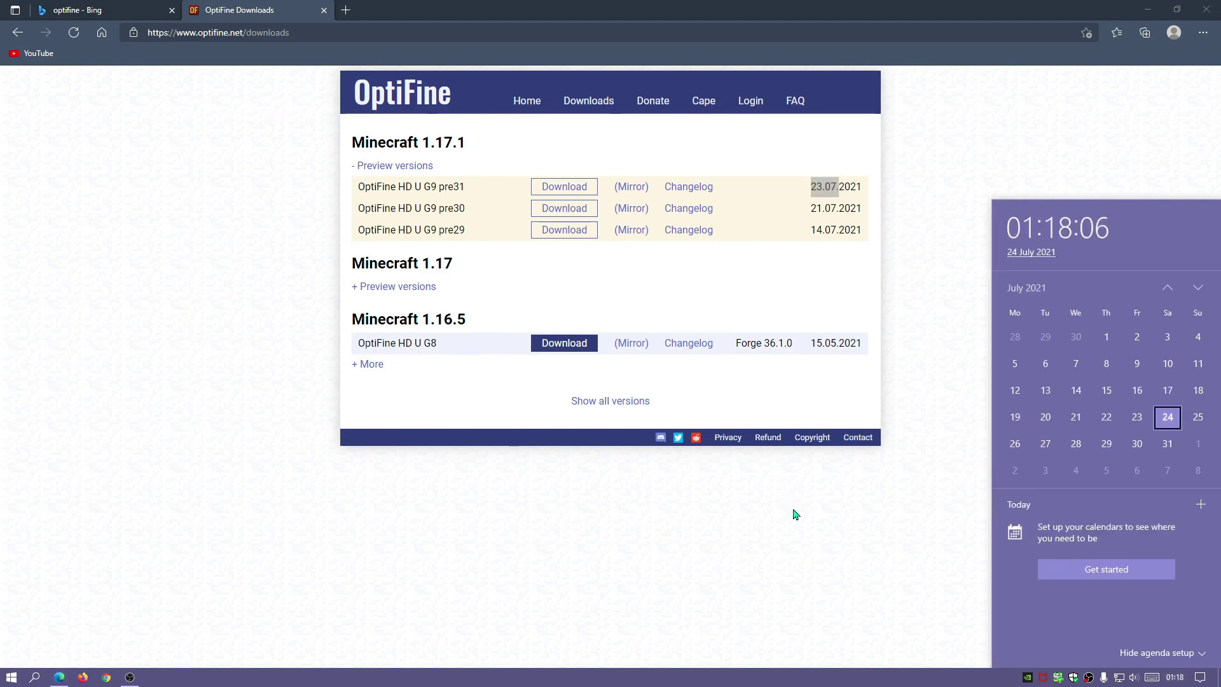
{"action": "left_click", "coordinate": [802, 520]}
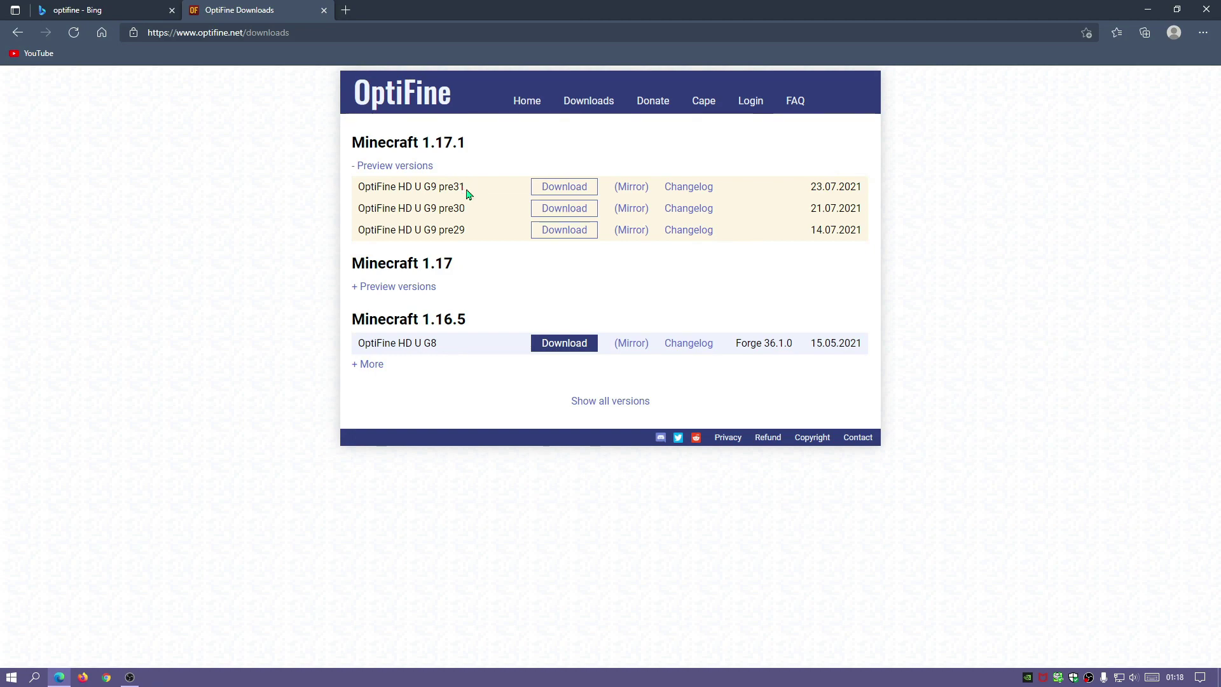
{"action": "left_click", "coordinate": [680, 188]}
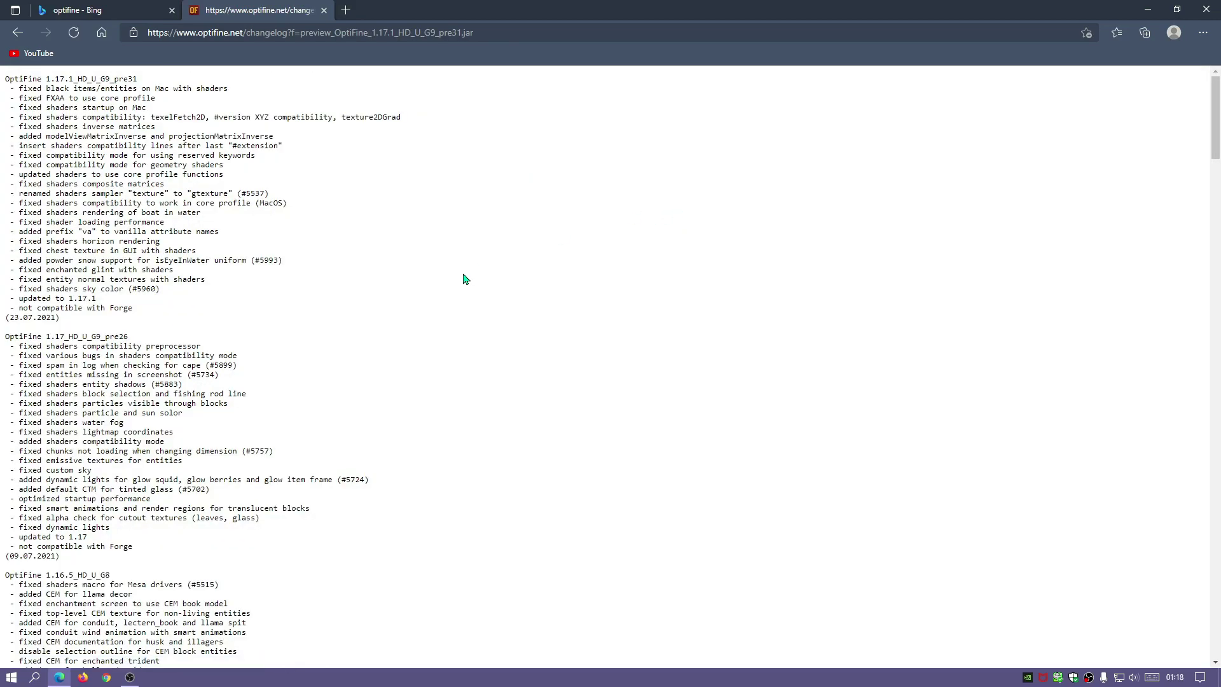
{"action": "left_click_drag", "start_coordinate": [115, 312], "coordinate": [24, 310]}
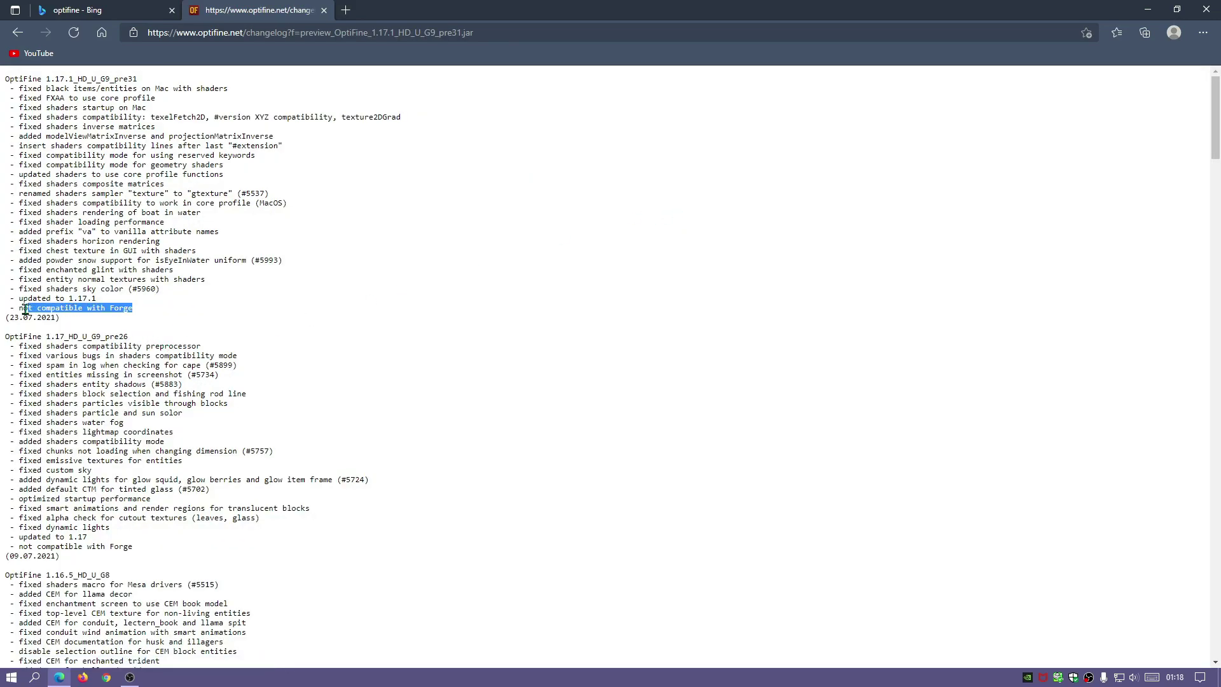
{"action": "left_click", "coordinate": [181, 323]}
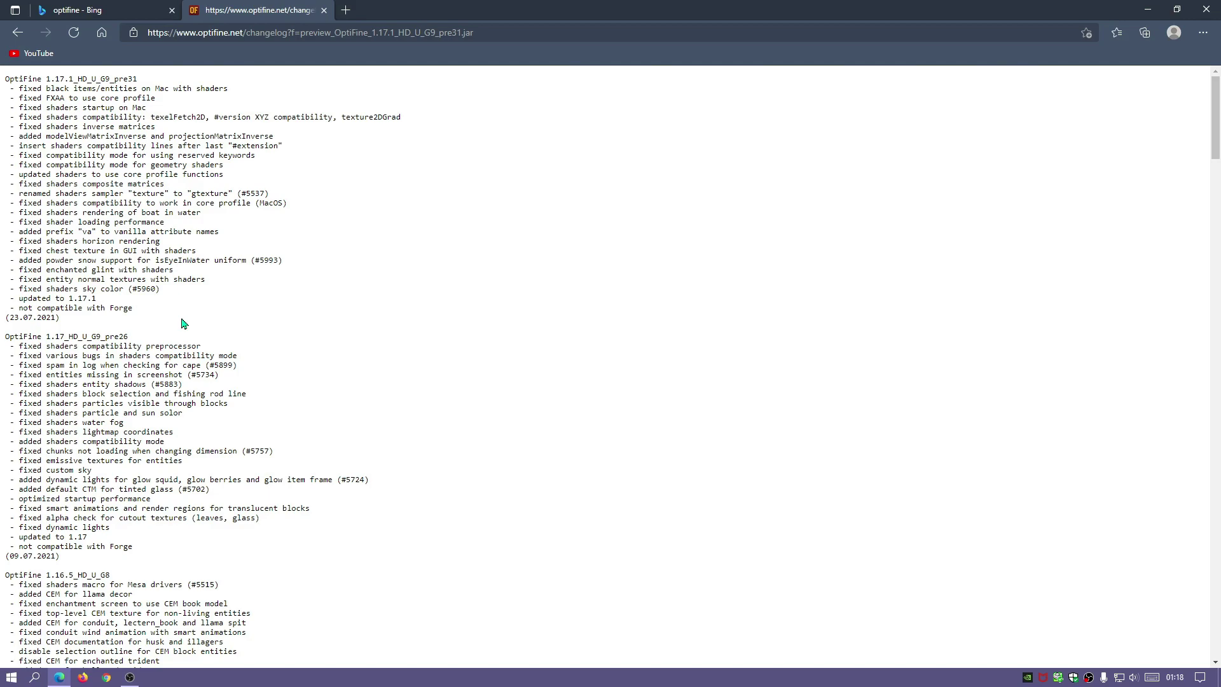
{"action": "left_click_drag", "start_coordinate": [217, 291], "coordinate": [21, 95]}
Download and keep the OptiFine 1.17.1 HD U G9 pre31 jar, then close the War Thunder ad tab.
{"action": "left_click", "coordinate": [17, 33]}
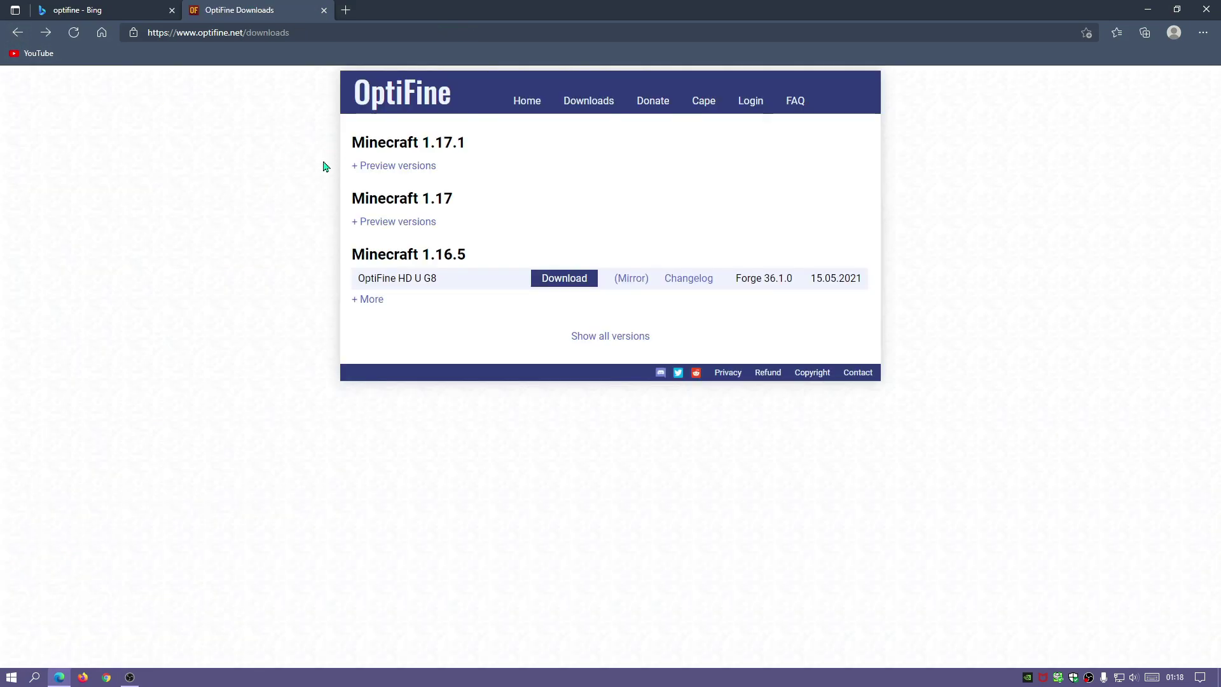
{"action": "left_click", "coordinate": [391, 165]}
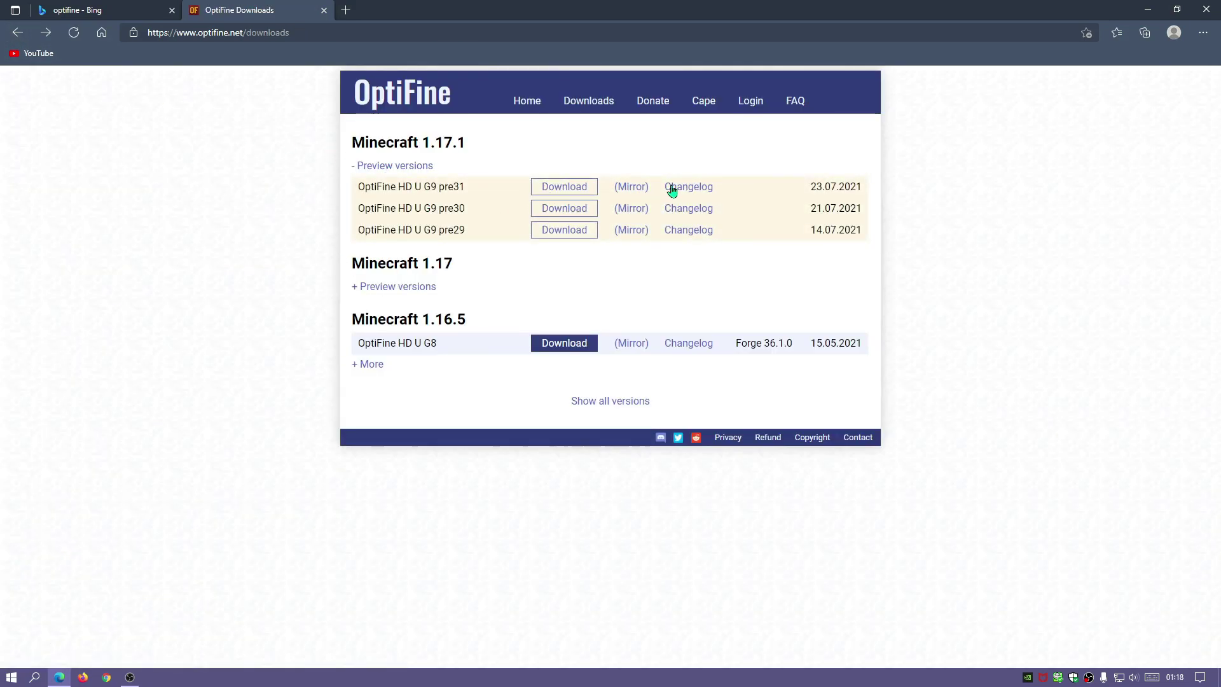
{"action": "left_click", "coordinate": [613, 190]}
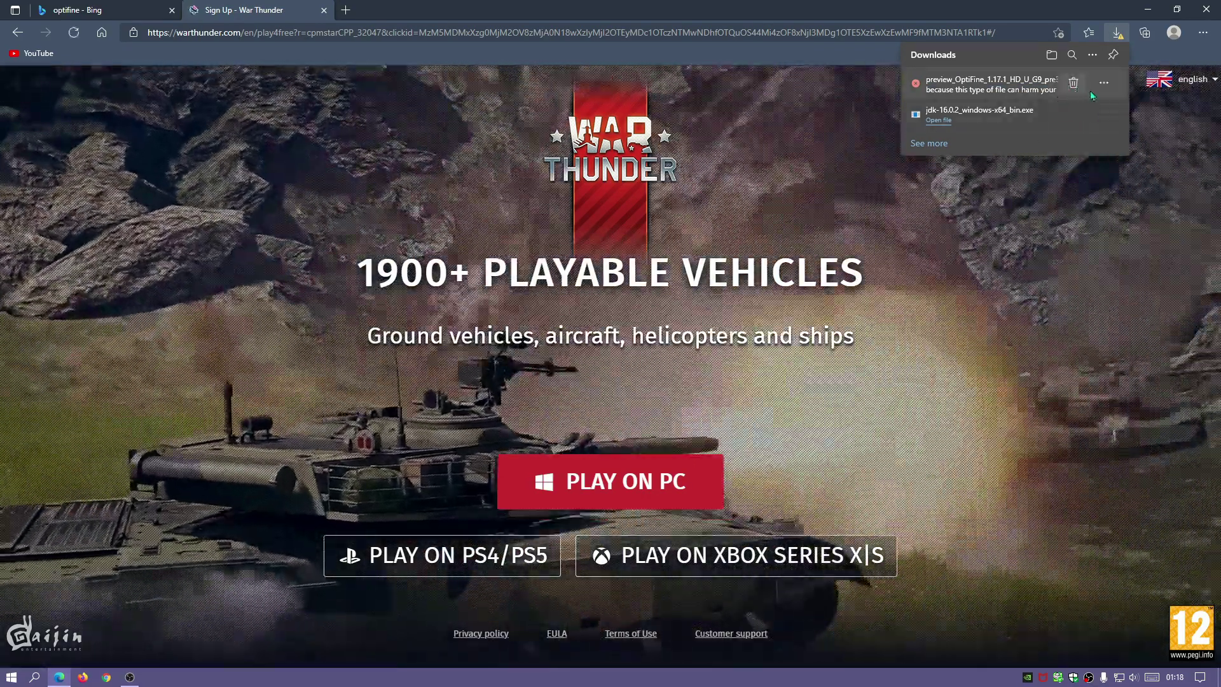
{"action": "left_click", "coordinate": [1104, 83]}
{"action": "left_click", "coordinate": [1018, 127]}
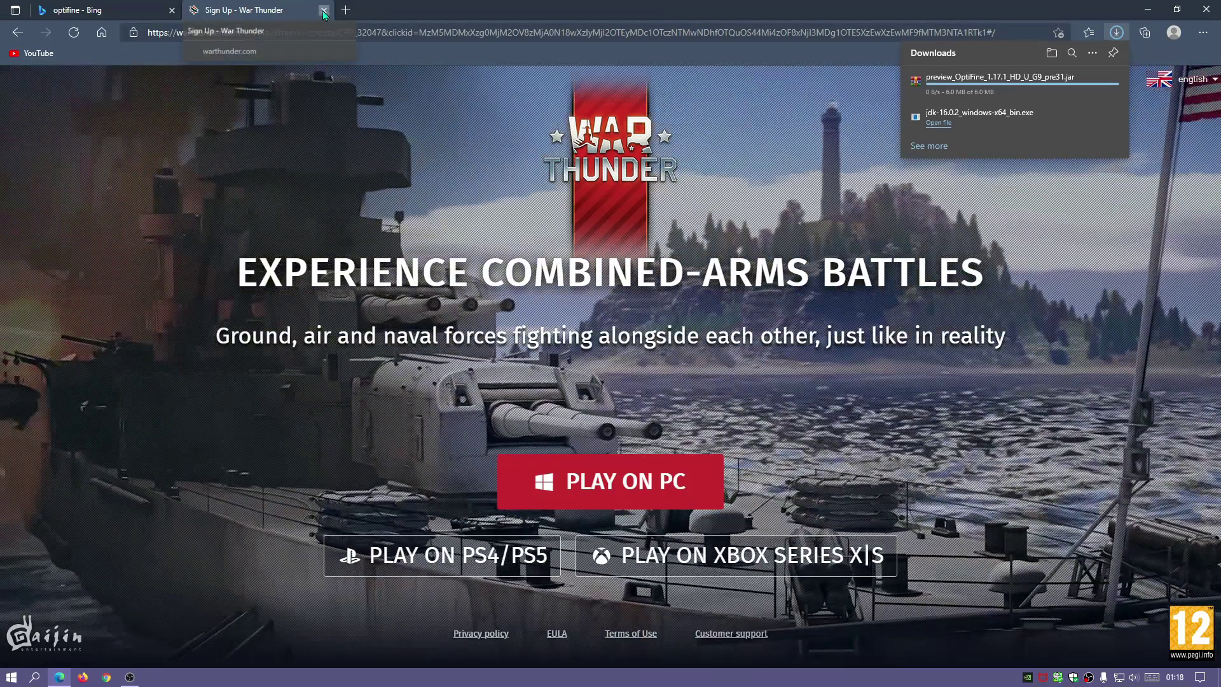
{"action": "left_click", "coordinate": [323, 10]}
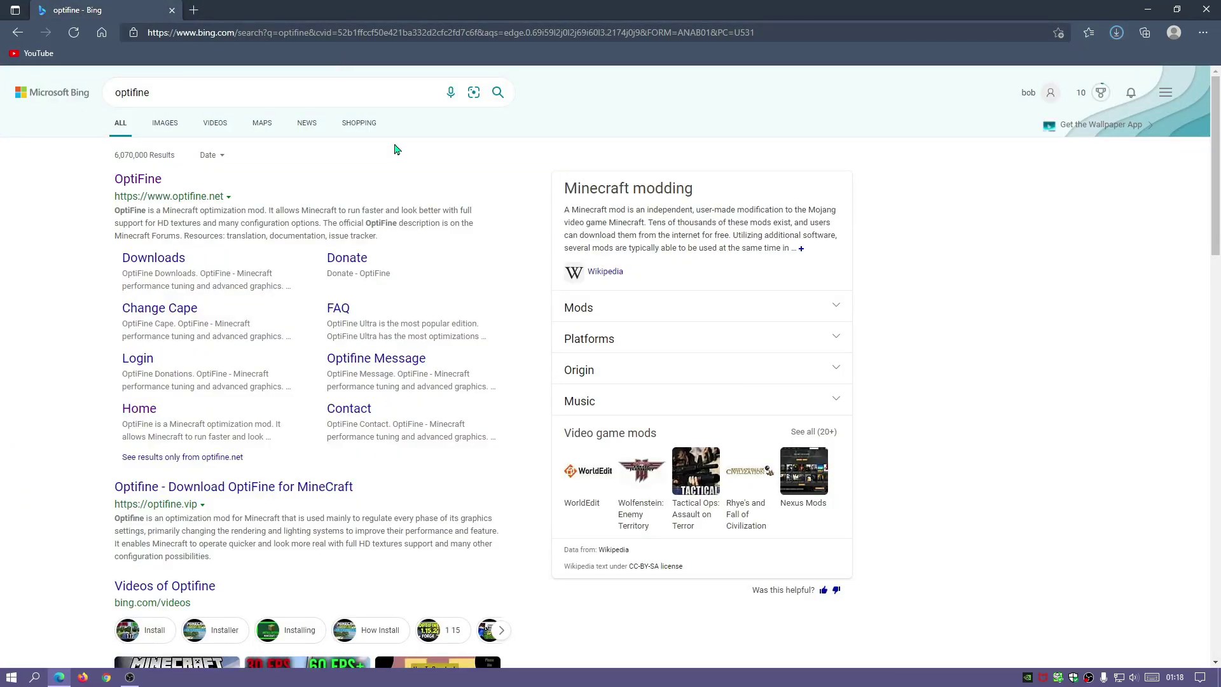
{"action": "left_click", "coordinate": [426, 32]}
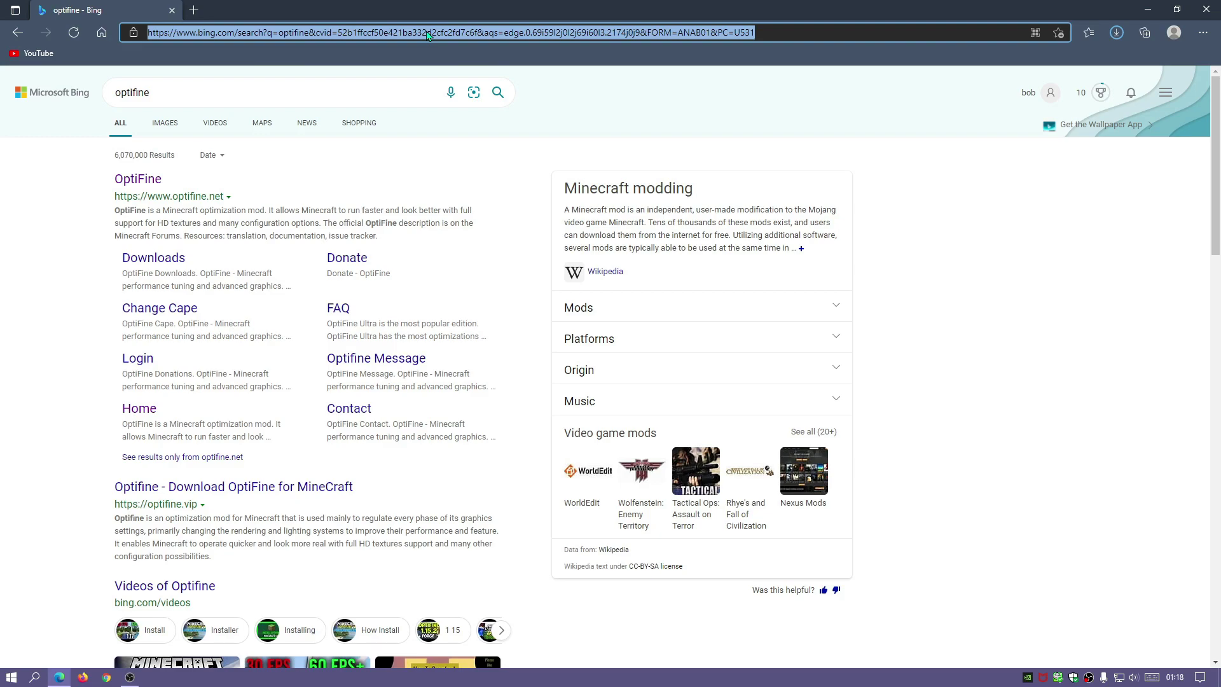
Search 'sildurs shaders', open sildurs-shaders.github.io's Downloads page, and close the covering ad.
{"action": "type", "text": "sil"}
{"action": "type", "text": "durs shaders"}
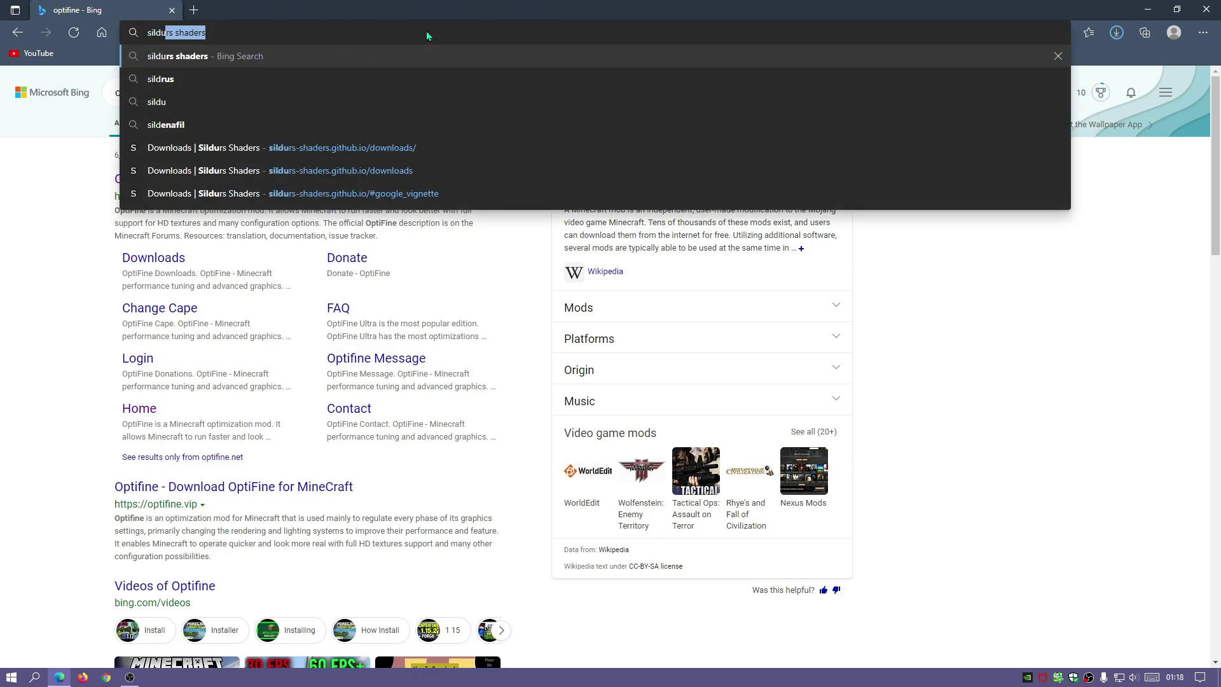
{"action": "key", "text": "Return"}
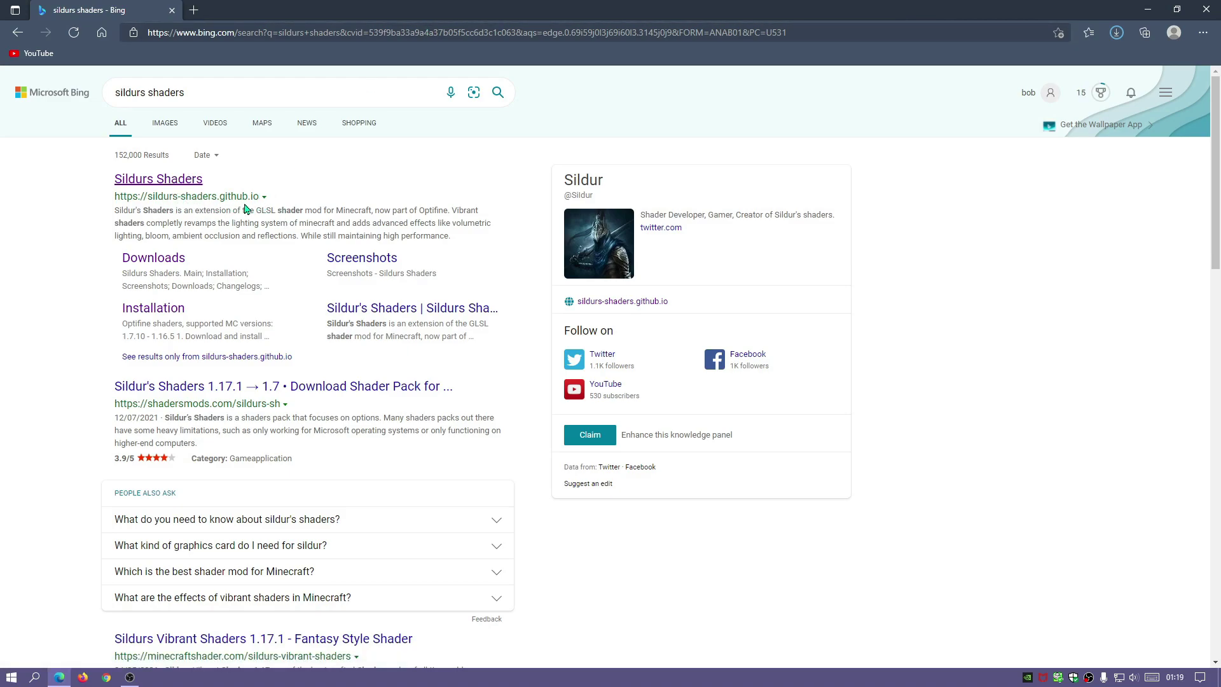
{"action": "left_click", "coordinate": [183, 189]}
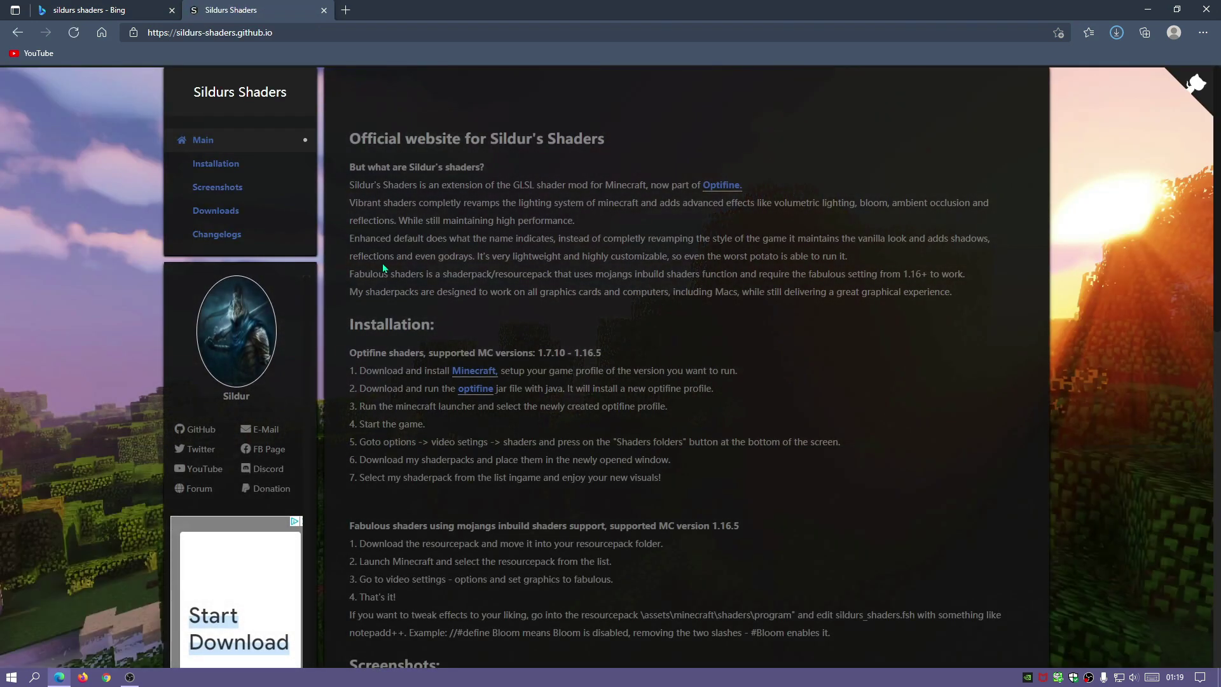
{"action": "left_click", "coordinate": [219, 233]}
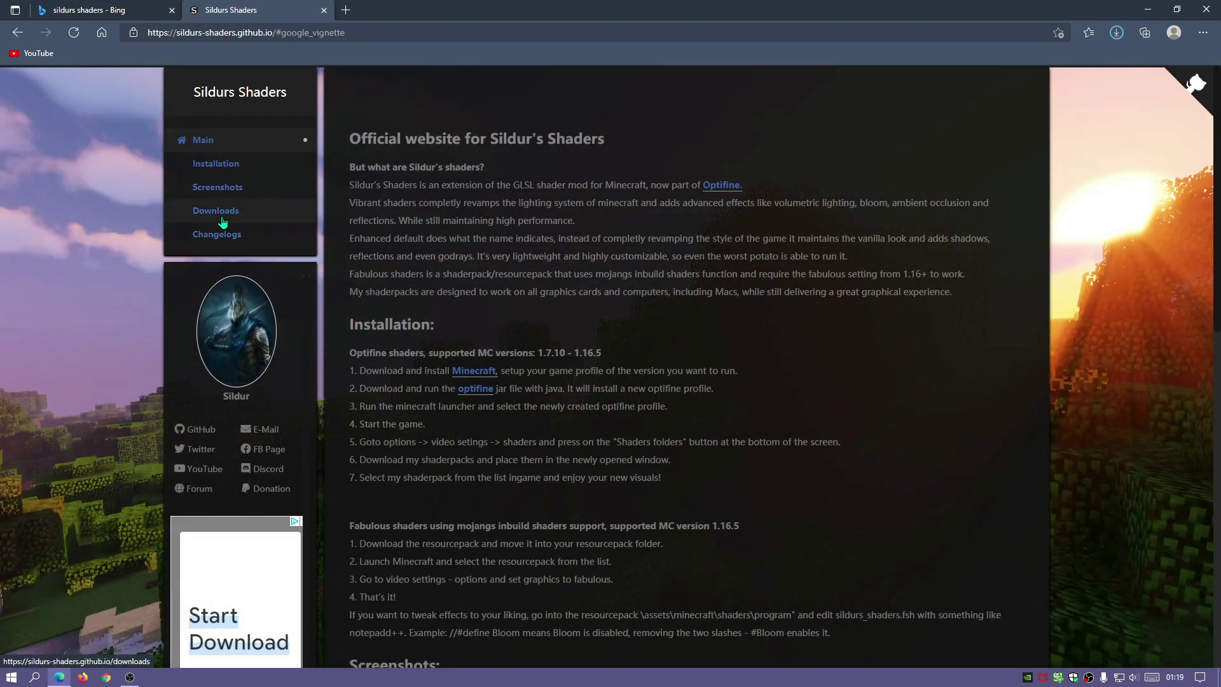
{"action": "left_click", "coordinate": [655, 440]}
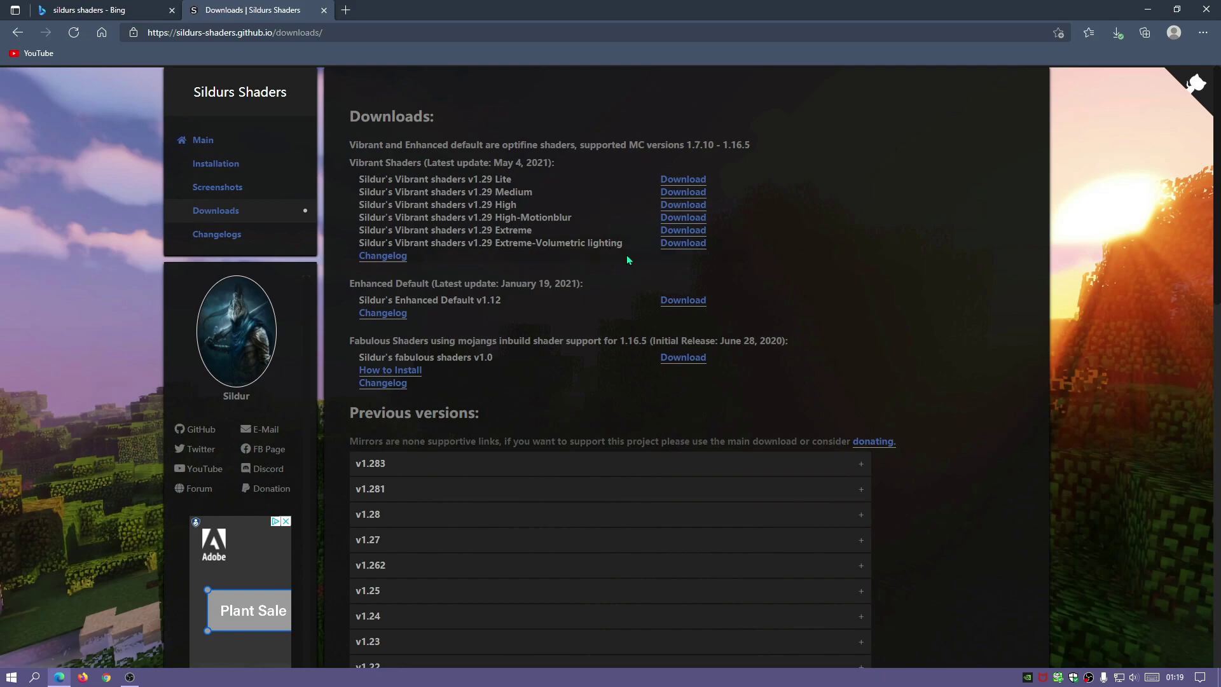
Download the Vibrant shaders v1.29 Extreme-Volumetric lighting zip, skipping the AdFoc page and using MediaFire.
{"action": "left_click", "coordinate": [679, 246]}
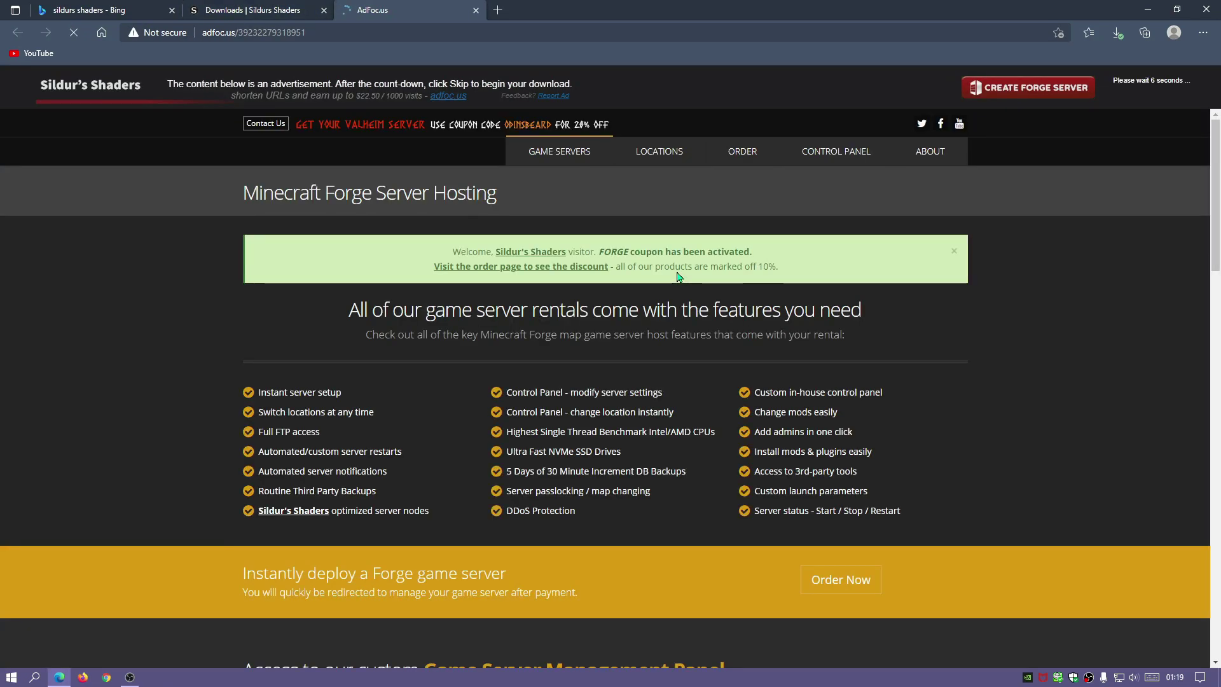
{"action": "left_click", "coordinate": [1156, 93]}
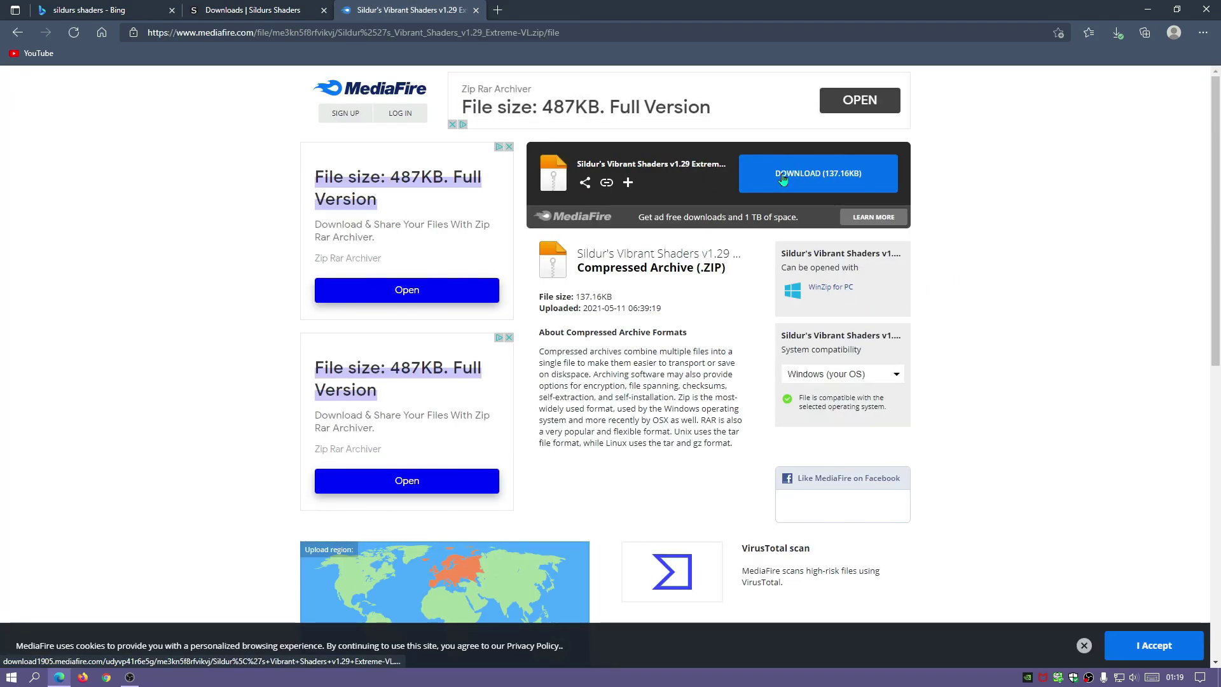
{"action": "left_click", "coordinate": [814, 183]}
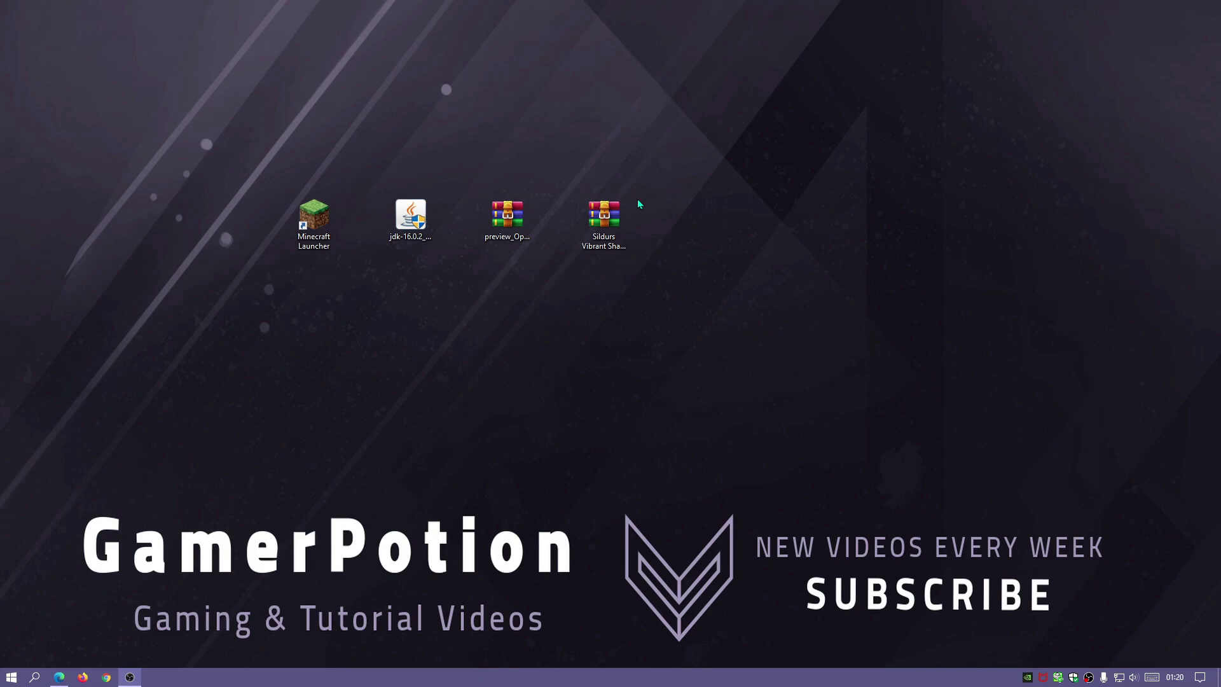
Reinstall JDK 16.0.2 (64-bit) to the default folder and move its installer icon top-left.
{"action": "double_click", "coordinate": [410, 215]}
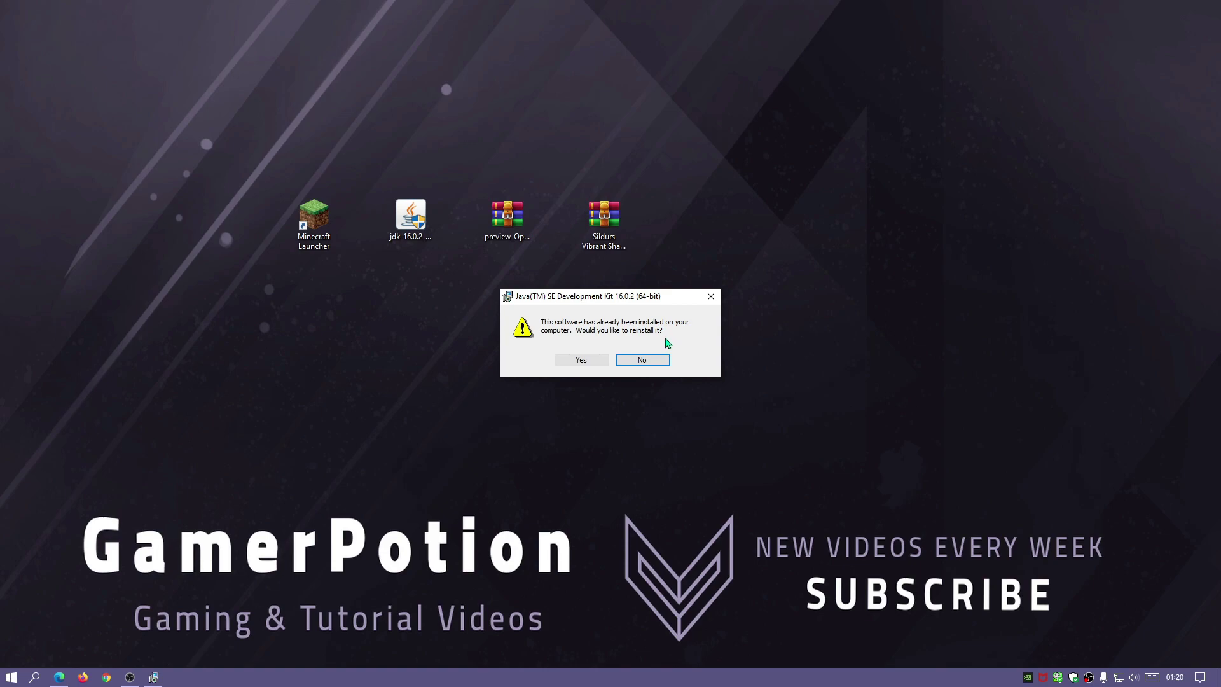
{"action": "left_click", "coordinate": [580, 359]}
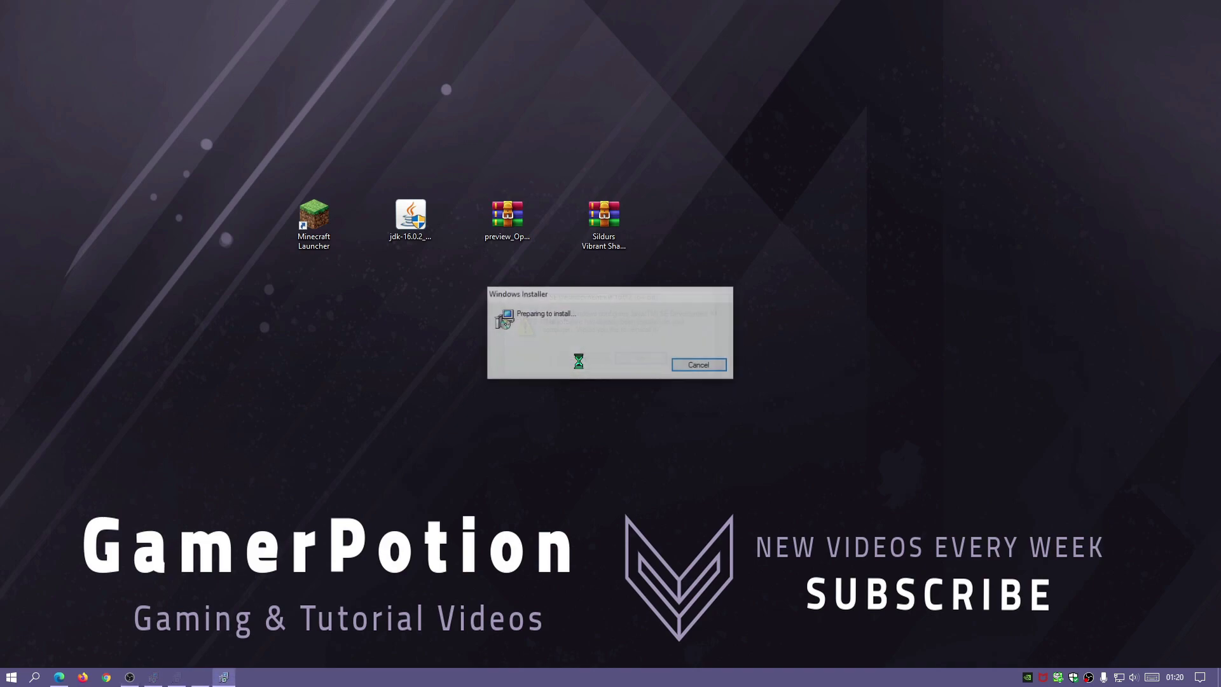
{"action": "left_click", "coordinate": [673, 443]}
{"action": "left_click", "coordinate": [674, 443]}
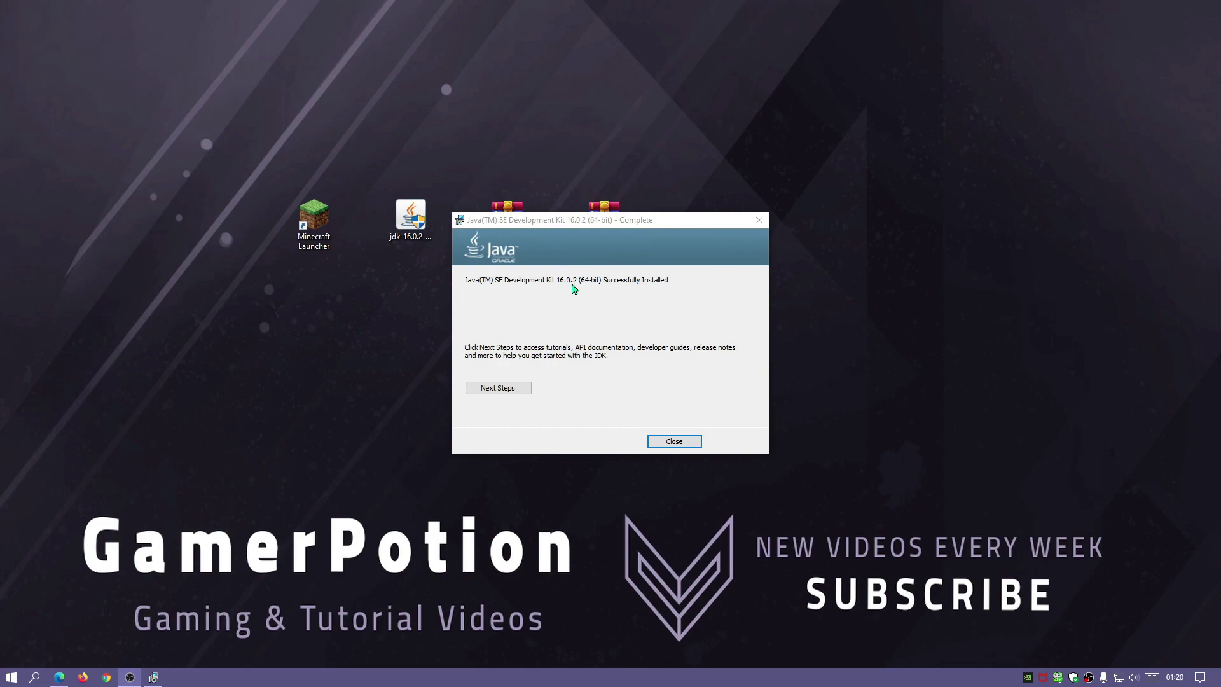
{"action": "left_click", "coordinate": [674, 441]}
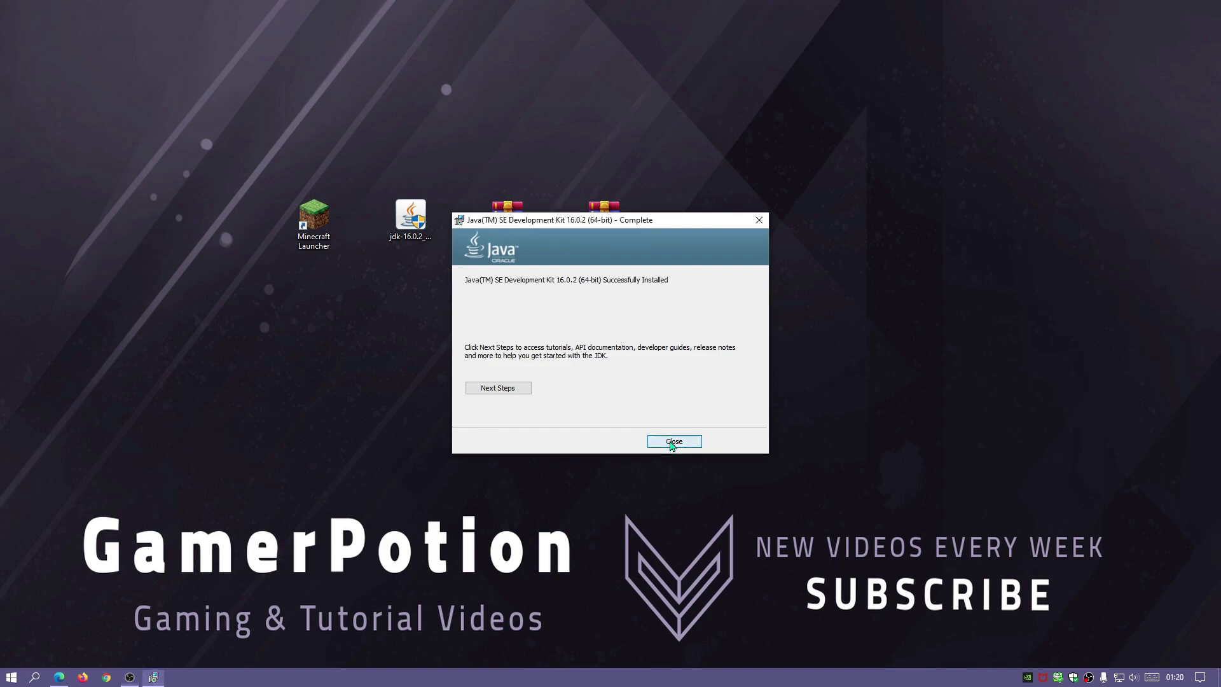
{"action": "left_click_drag", "start_coordinate": [410, 218], "coordinate": [254, 124]}
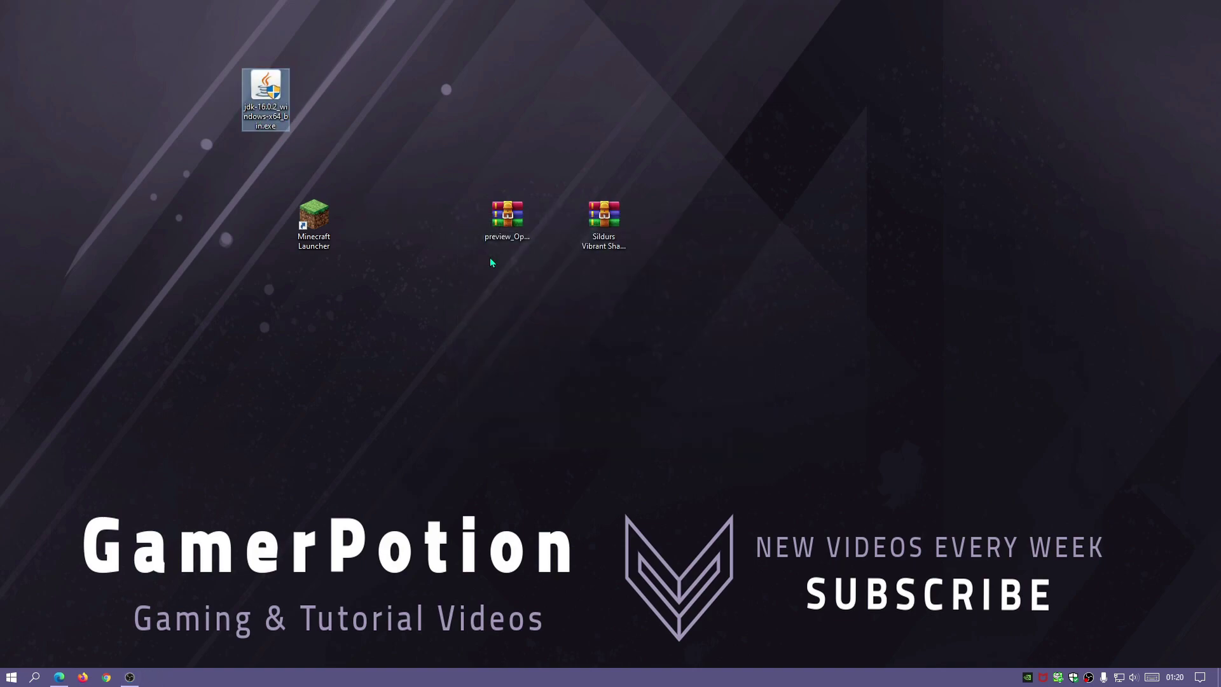
Move the OptiFine jar into the freed desktop slot and rearrange the icon selection.
{"action": "left_click_drag", "start_coordinate": [499, 239], "coordinate": [471, 267]}
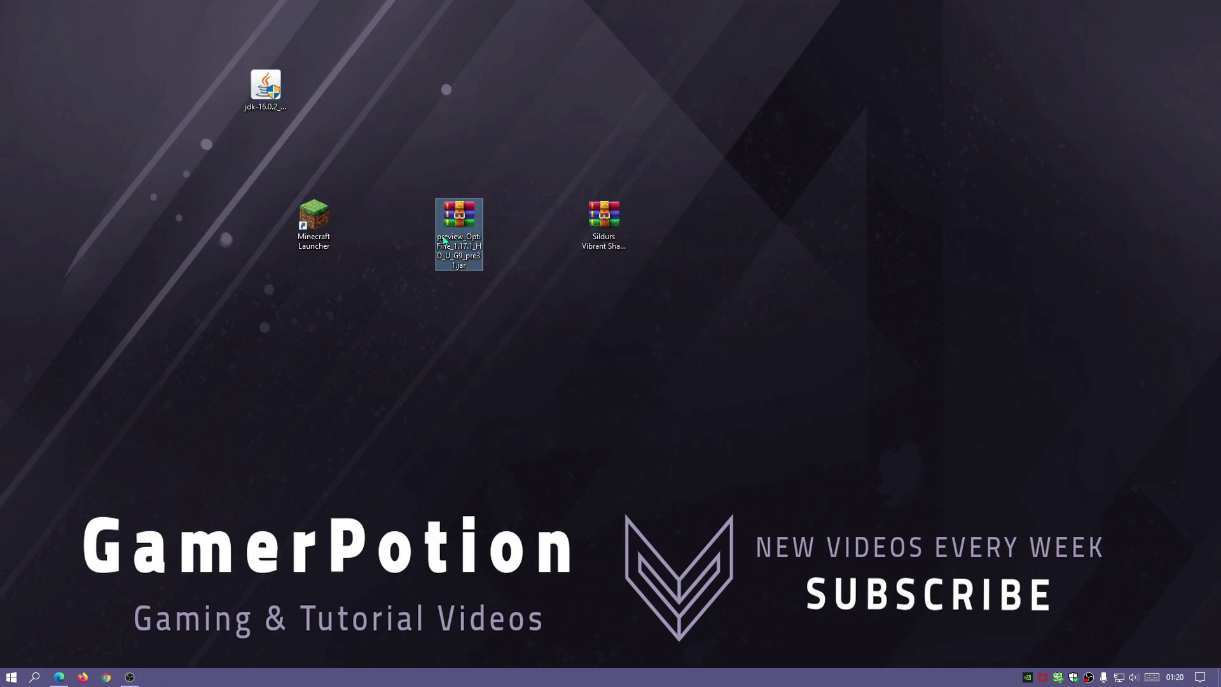
{"action": "left_click", "coordinate": [768, 410]}
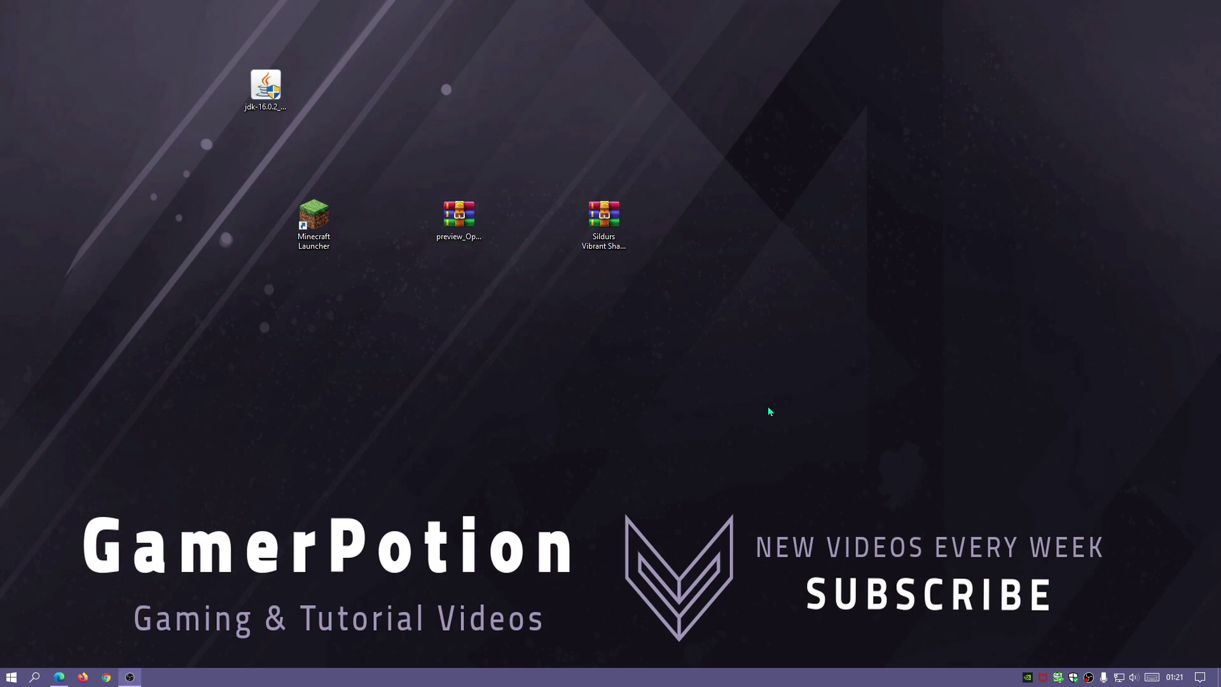
{"action": "key", "text": "p"}
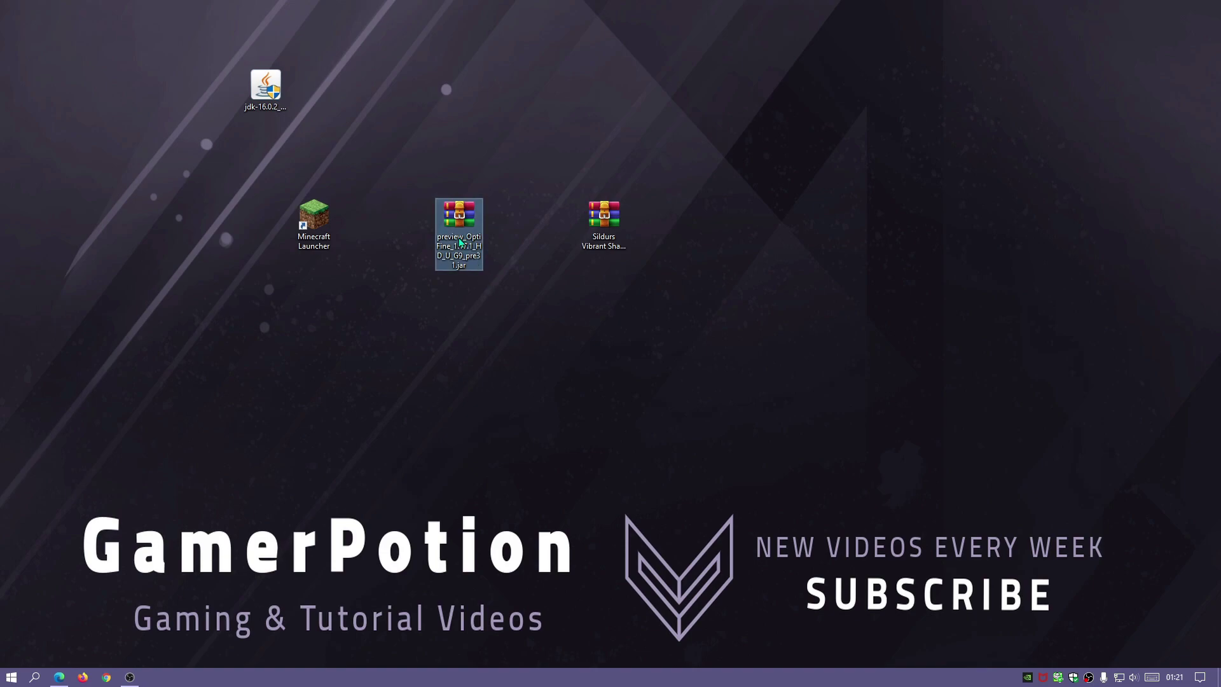
{"action": "left_click", "coordinate": [270, 105]}
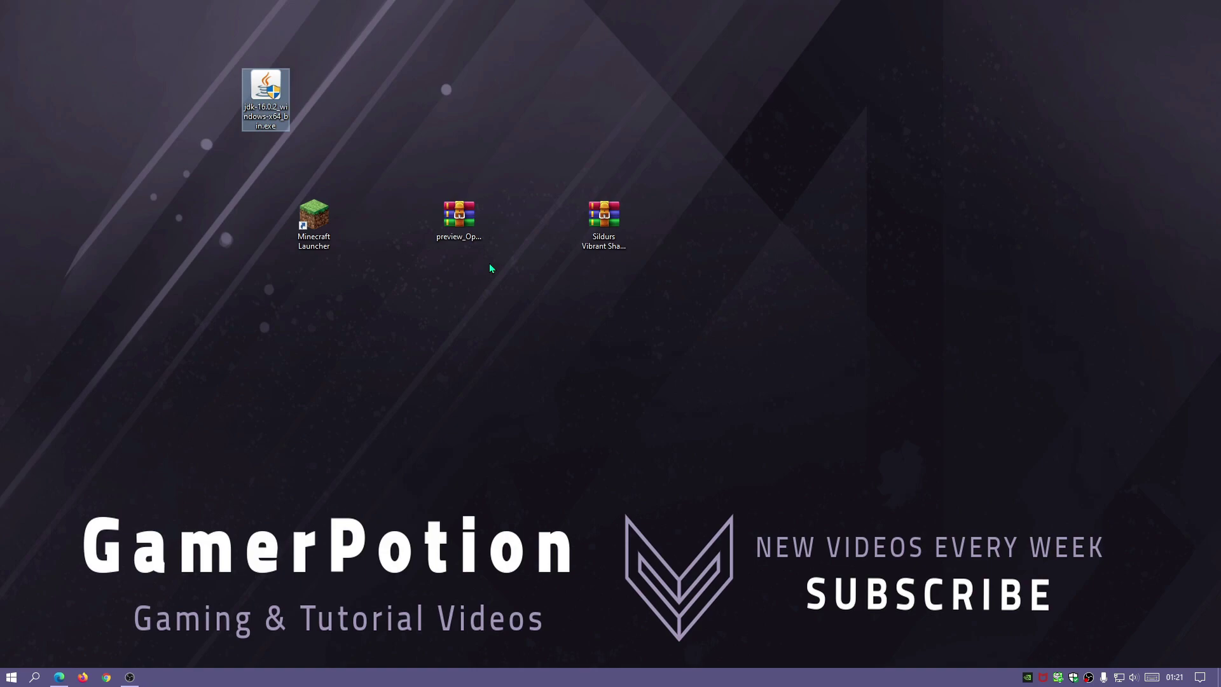
Open the OptiFine pre31 jar with Java(TM) Platform SE binary to launch its installer.
{"action": "right_click", "coordinate": [458, 220]}
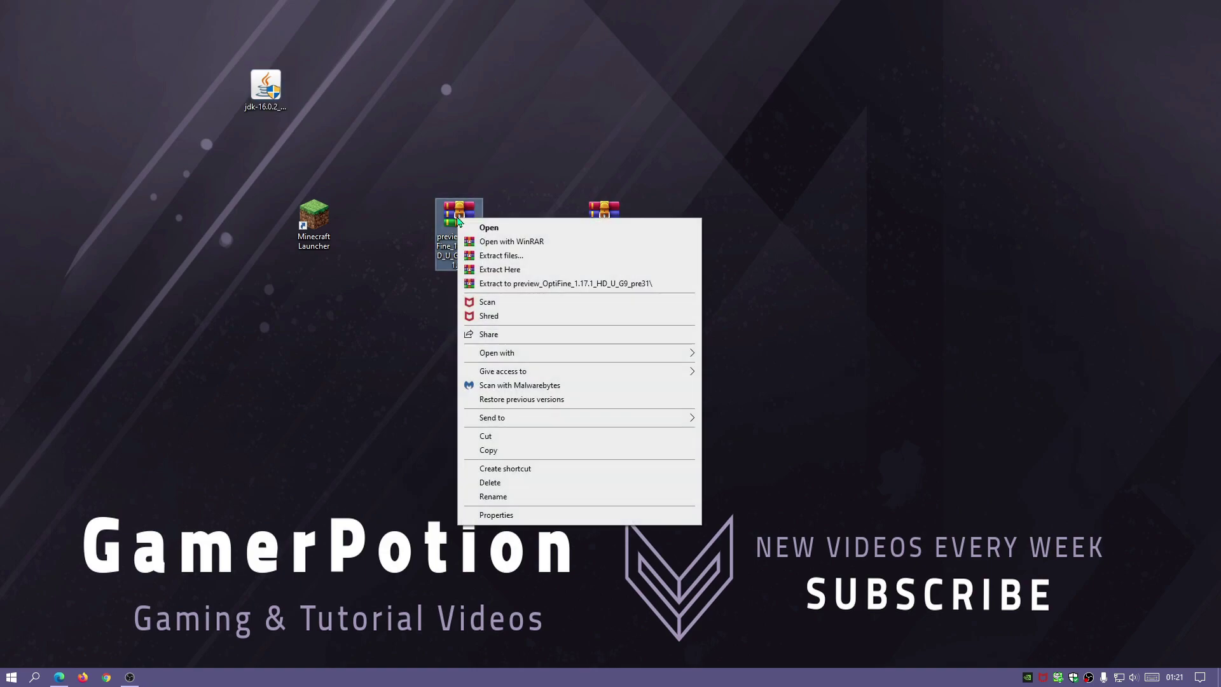
{"action": "mouse_move", "coordinate": [493, 356]}
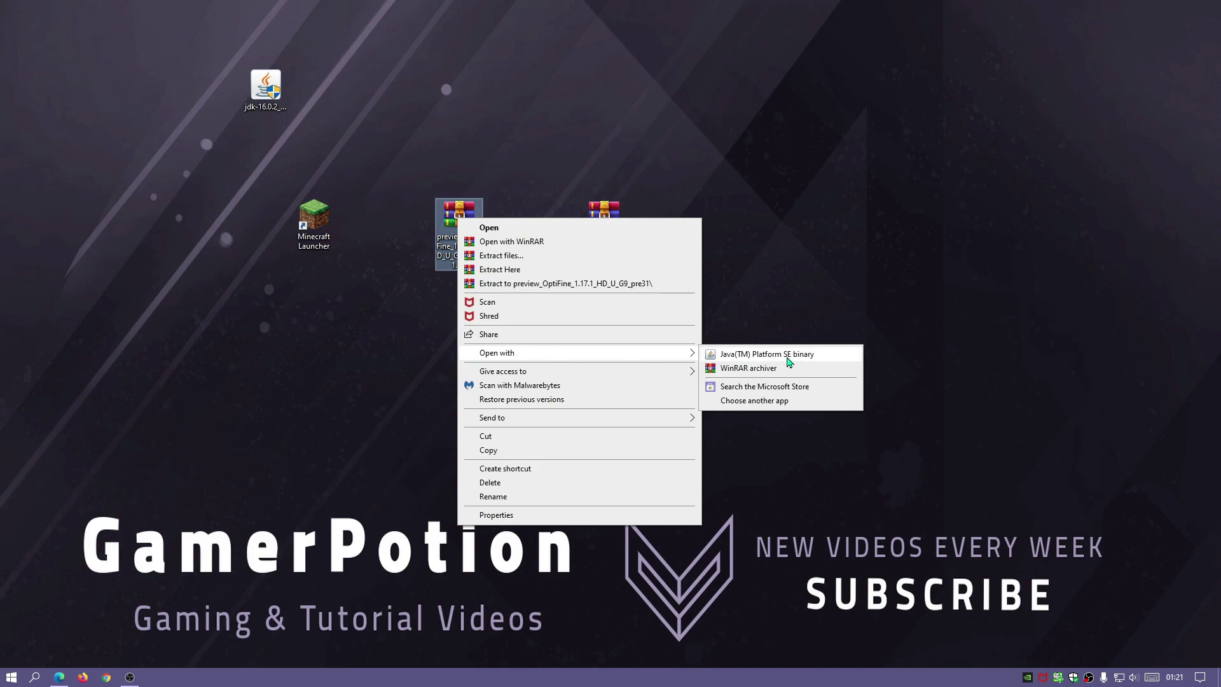
{"action": "left_click", "coordinate": [787, 359]}
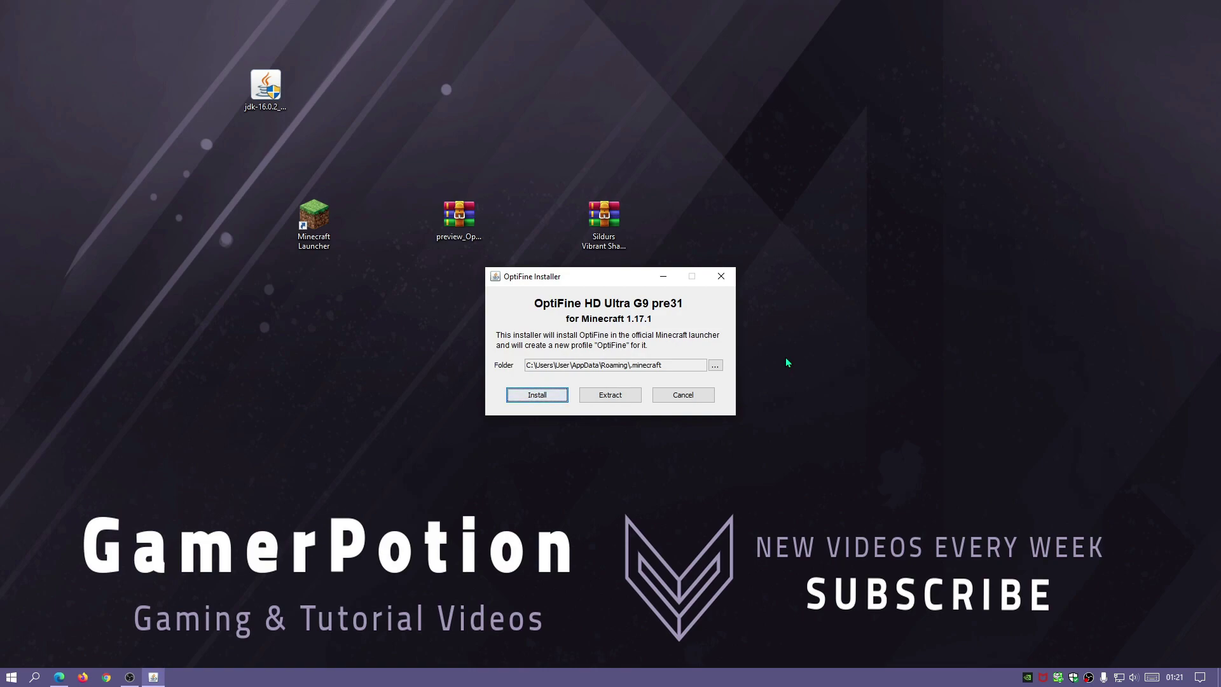
Install OptiFine for the Minecraft launcher, dismiss the success message, and move the jar beside the JDK installer.
{"action": "left_click", "coordinate": [1069, 479]}
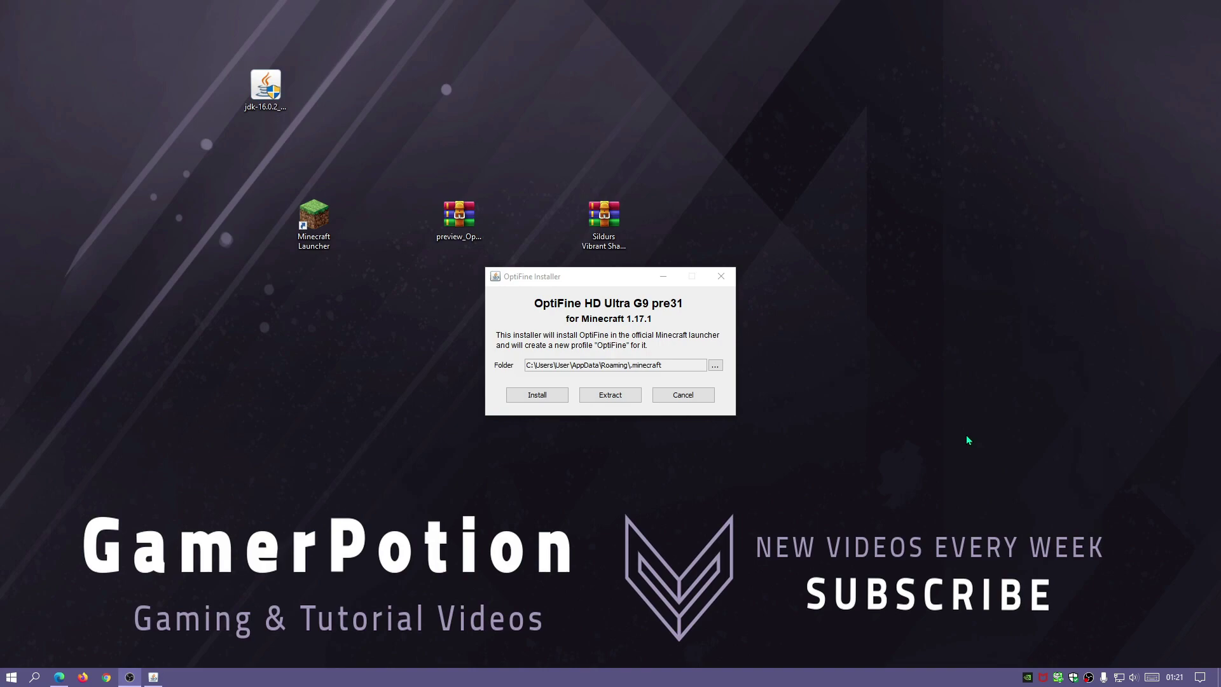
{"action": "left_click", "coordinate": [545, 397]}
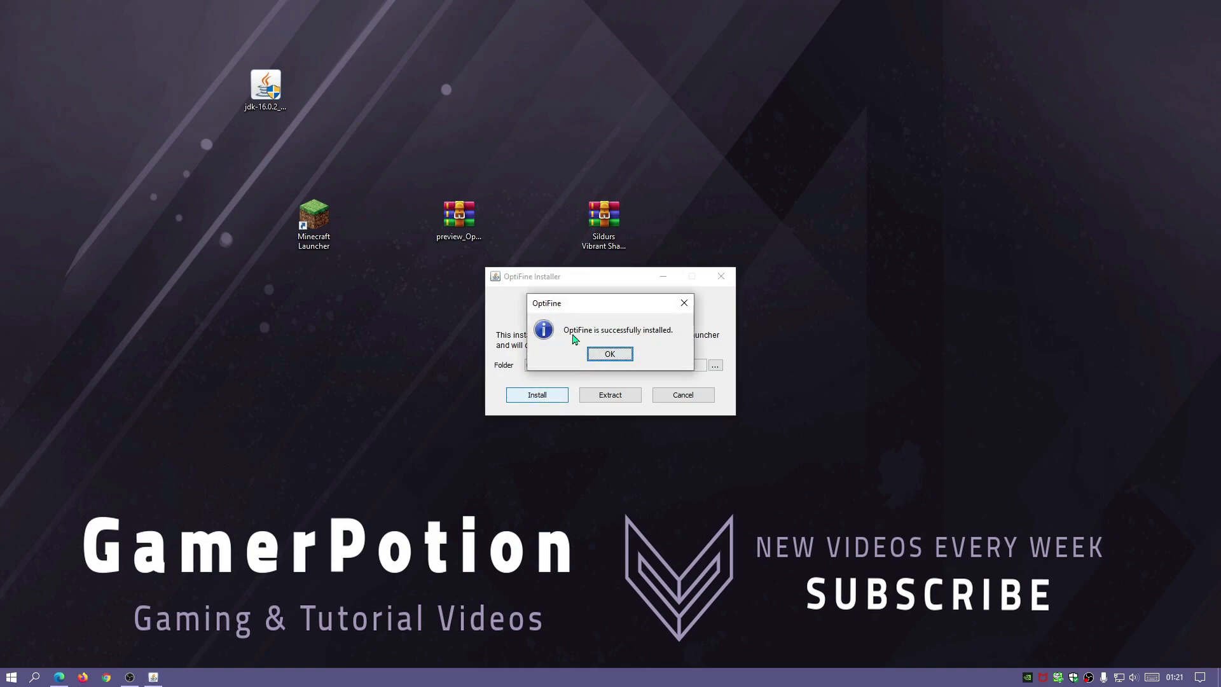
{"action": "left_click", "coordinate": [622, 354]}
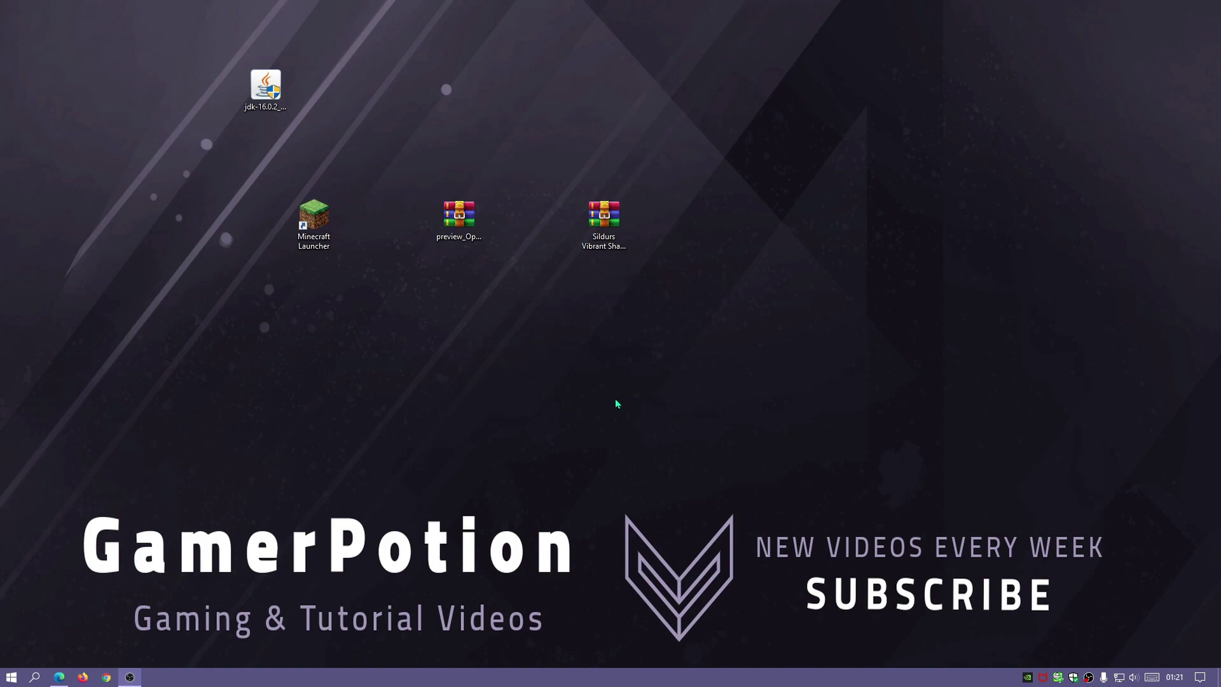
{"action": "left_click_drag", "start_coordinate": [459, 216], "coordinate": [329, 96]}
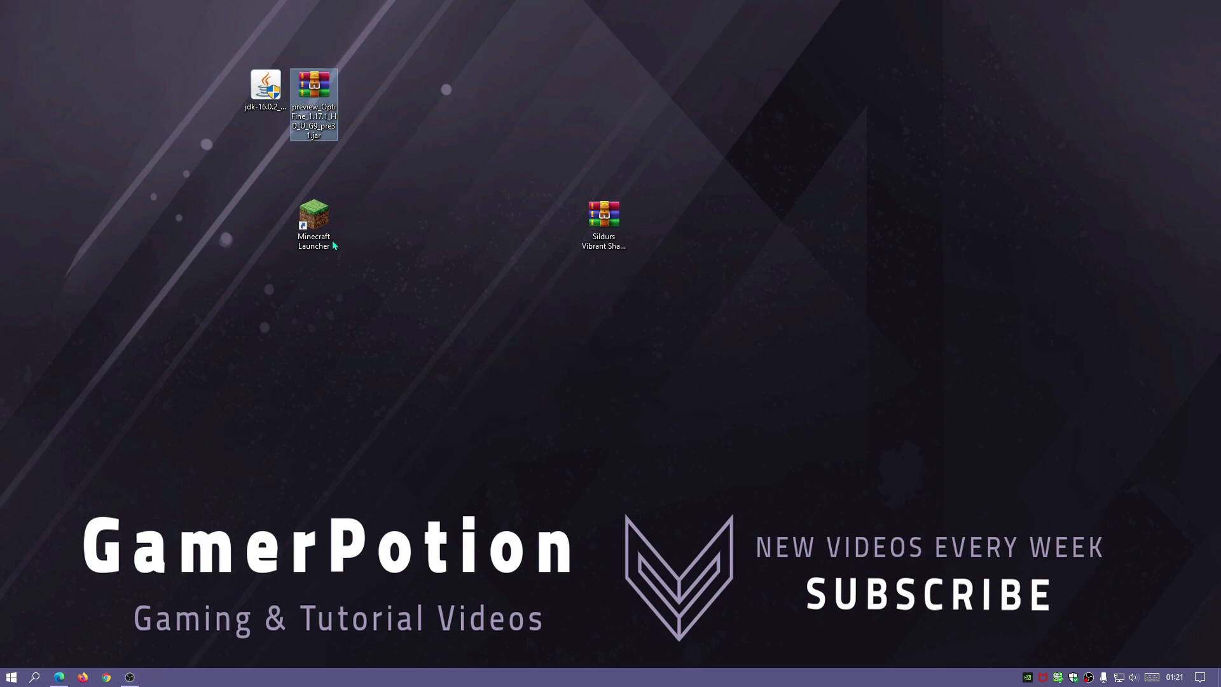
Launch the Minecraft Launcher, check the installation dropdown, and open the OptiFine installation's game folder from Installations.
{"action": "double_click", "coordinate": [321, 241]}
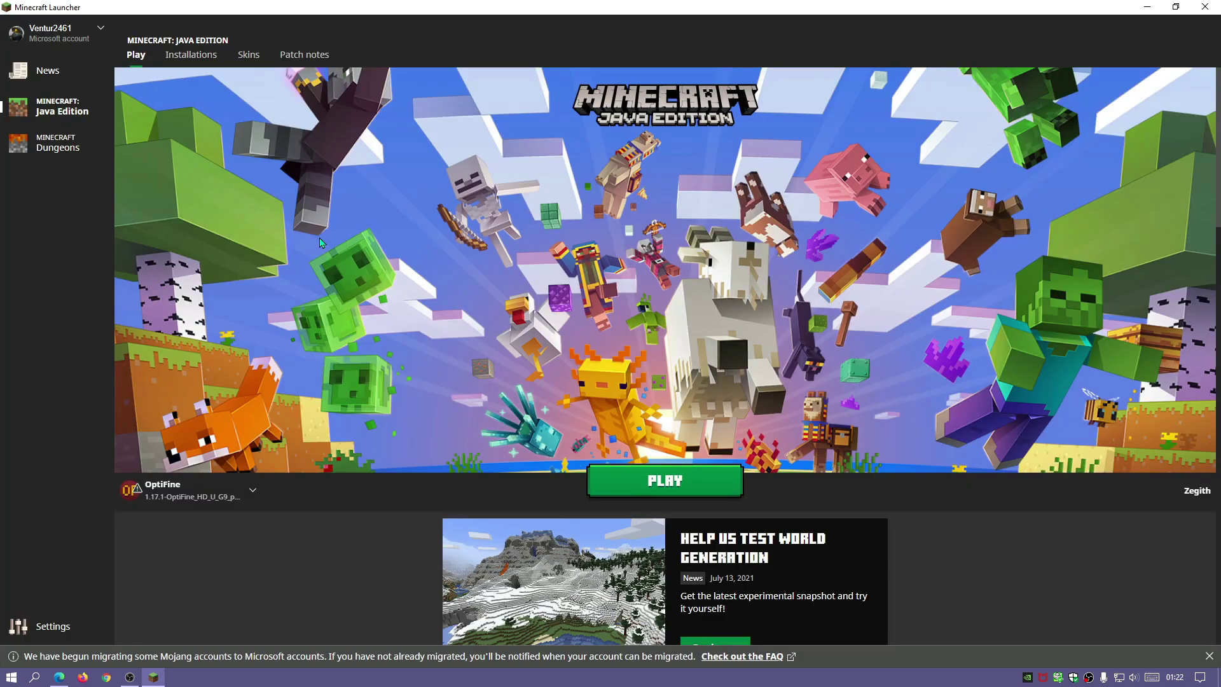
{"action": "left_click", "coordinate": [194, 494]}
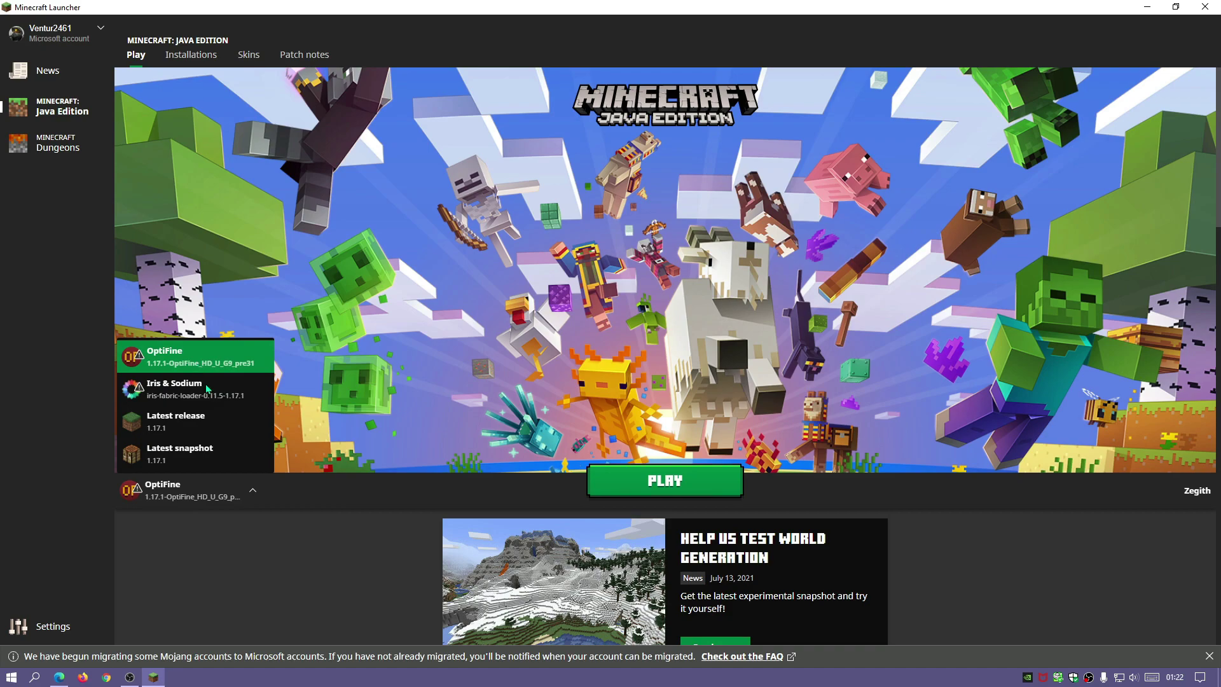
{"action": "left_click", "coordinate": [191, 55]}
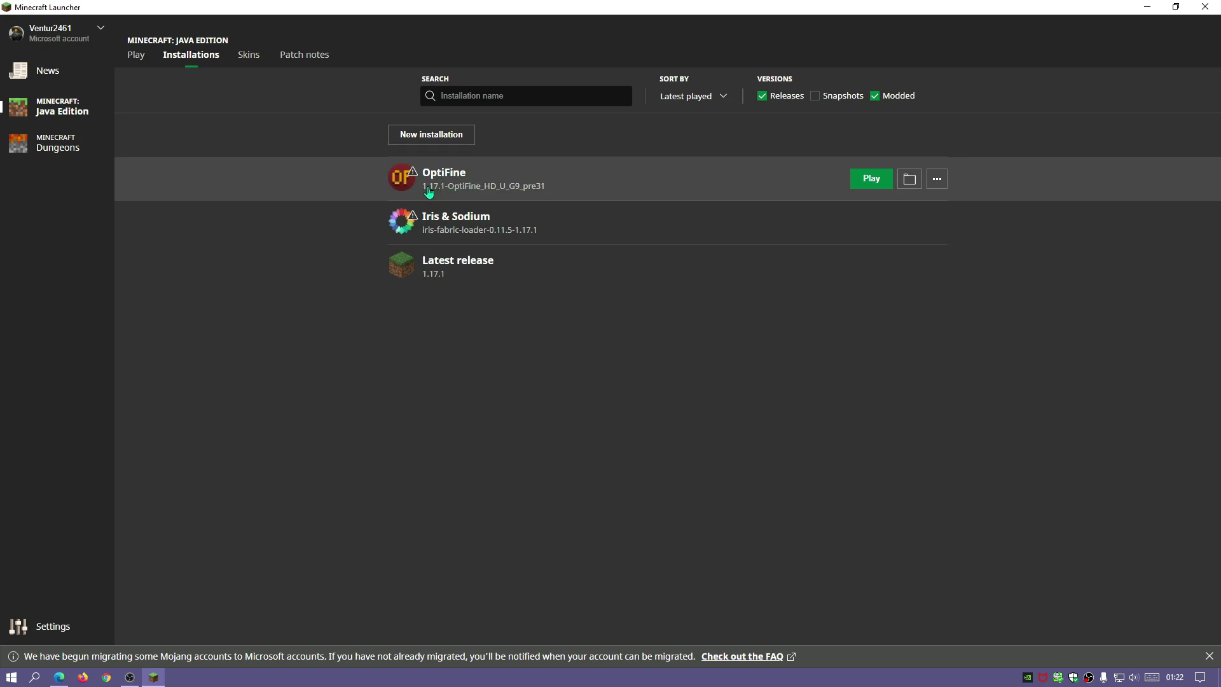
{"action": "left_click", "coordinate": [910, 185]}
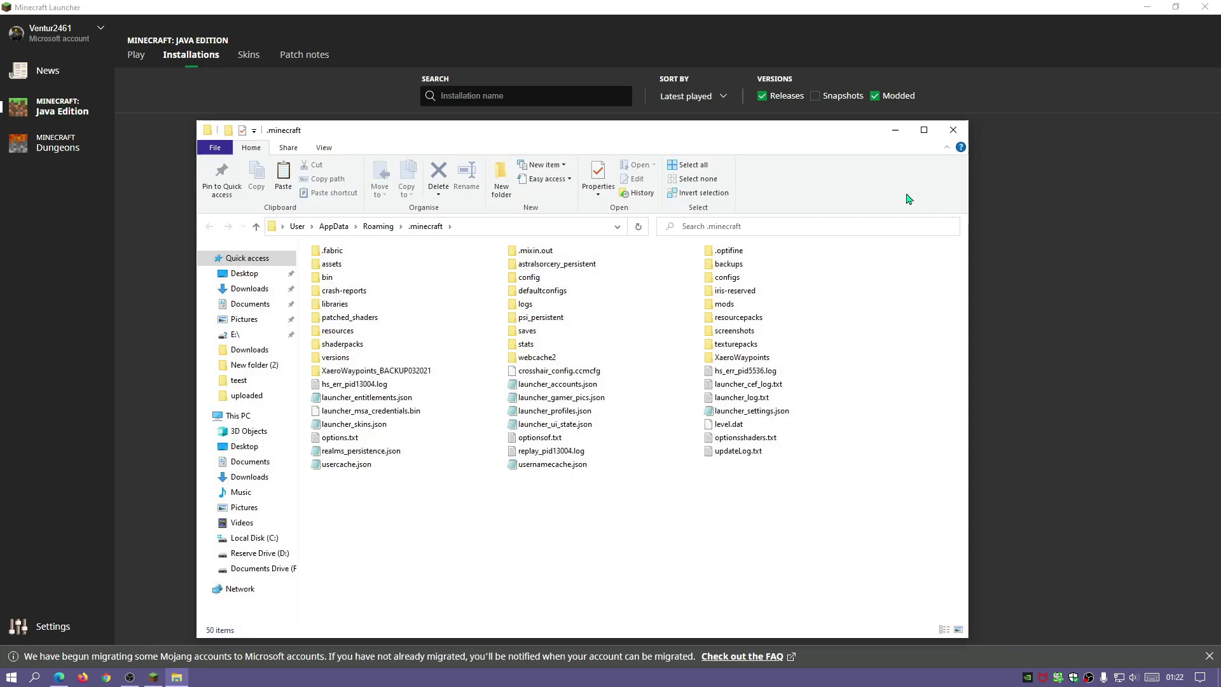
Reposition the .minecraft Explorer window, minimize the launcher, and select the shaderpacks folder.
{"action": "left_click_drag", "start_coordinate": [756, 134], "coordinate": [845, 106]}
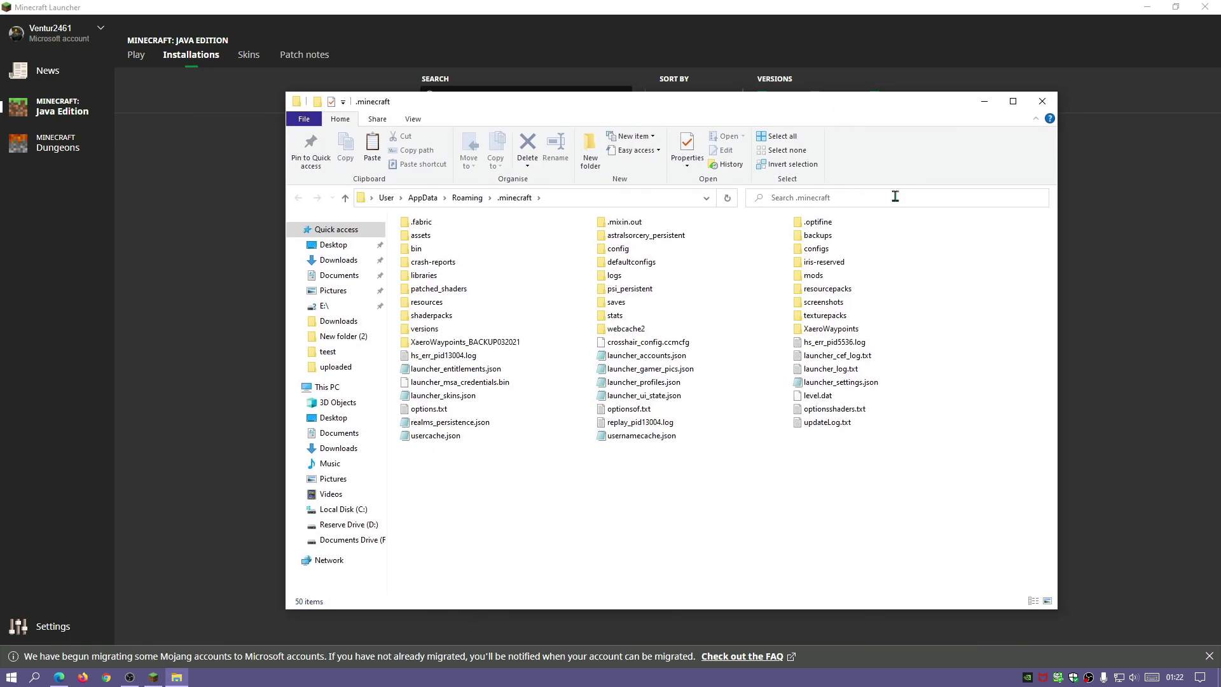
{"action": "left_click", "coordinate": [1144, 11]}
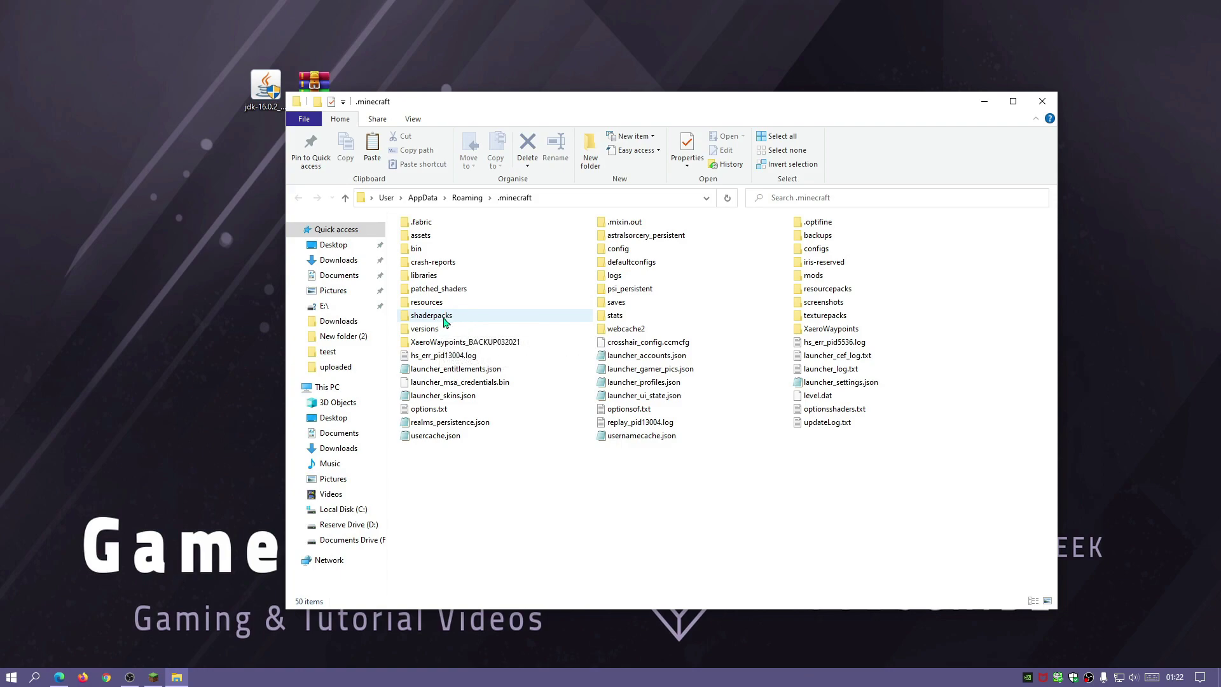
{"action": "right_click", "coordinate": [623, 504]}
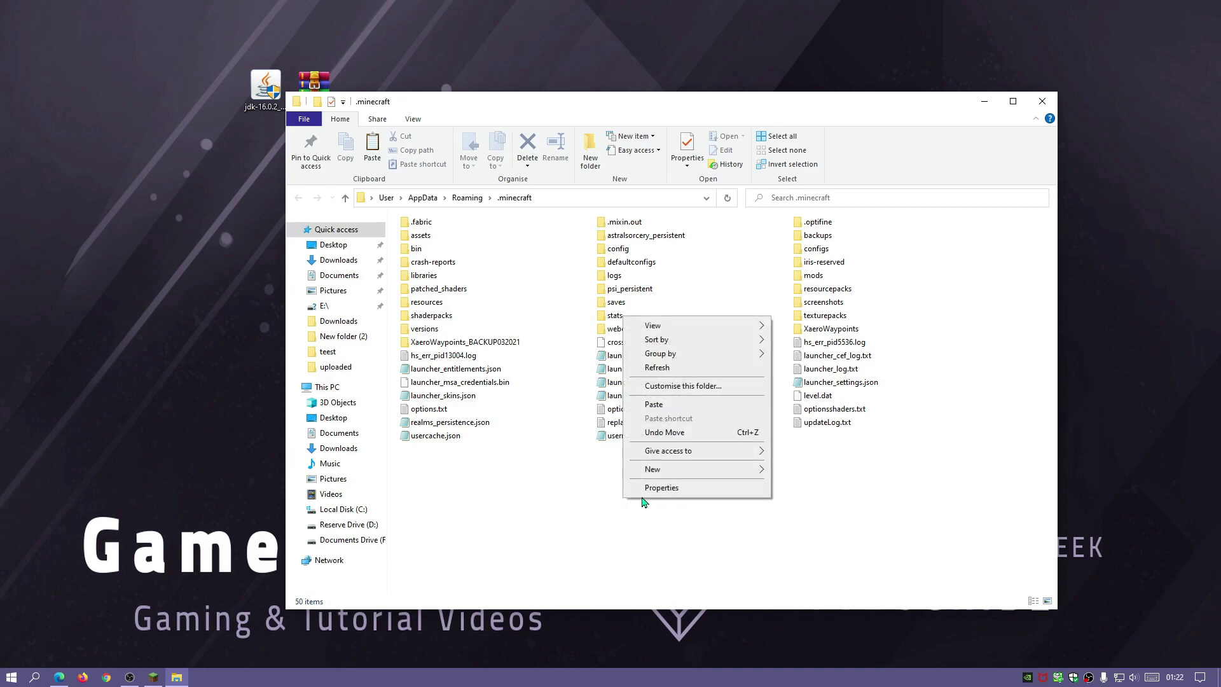
{"action": "mouse_move", "coordinate": [681, 471]}
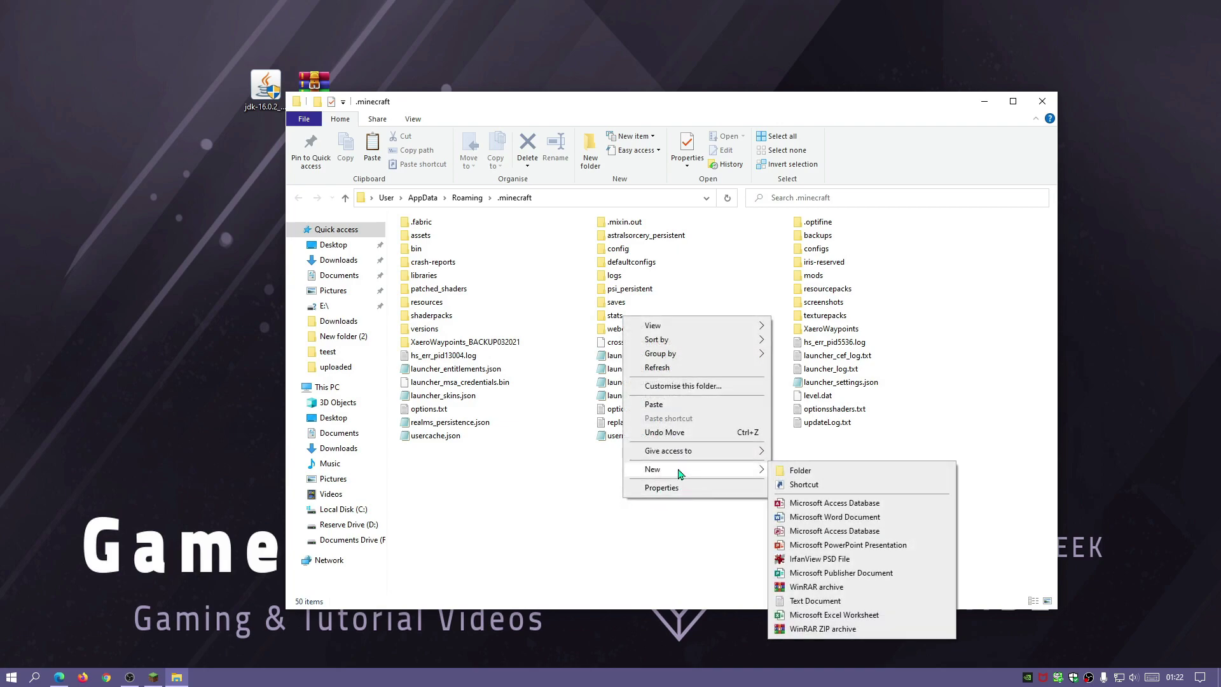
{"action": "left_click", "coordinate": [445, 321]}
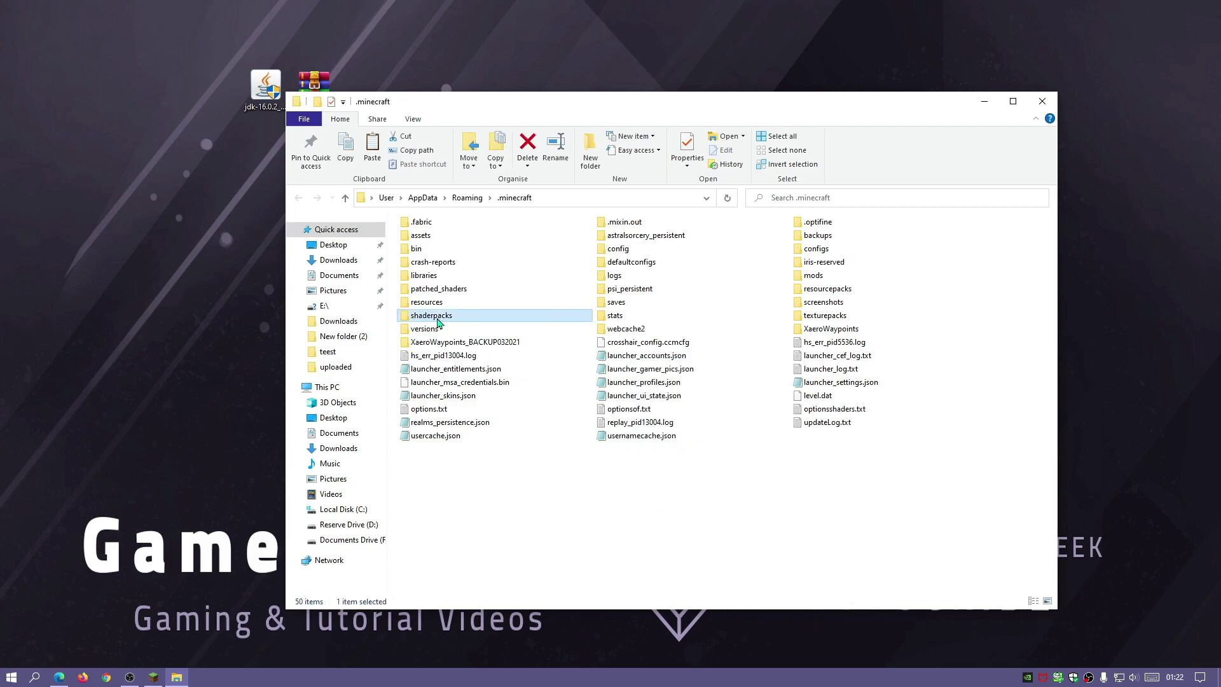
Move Sildurs Vibrant Shaders v1.29 Extreme-VL.zip from the desktop into the shaderpacks folder.
{"action": "double_click", "coordinate": [444, 322]}
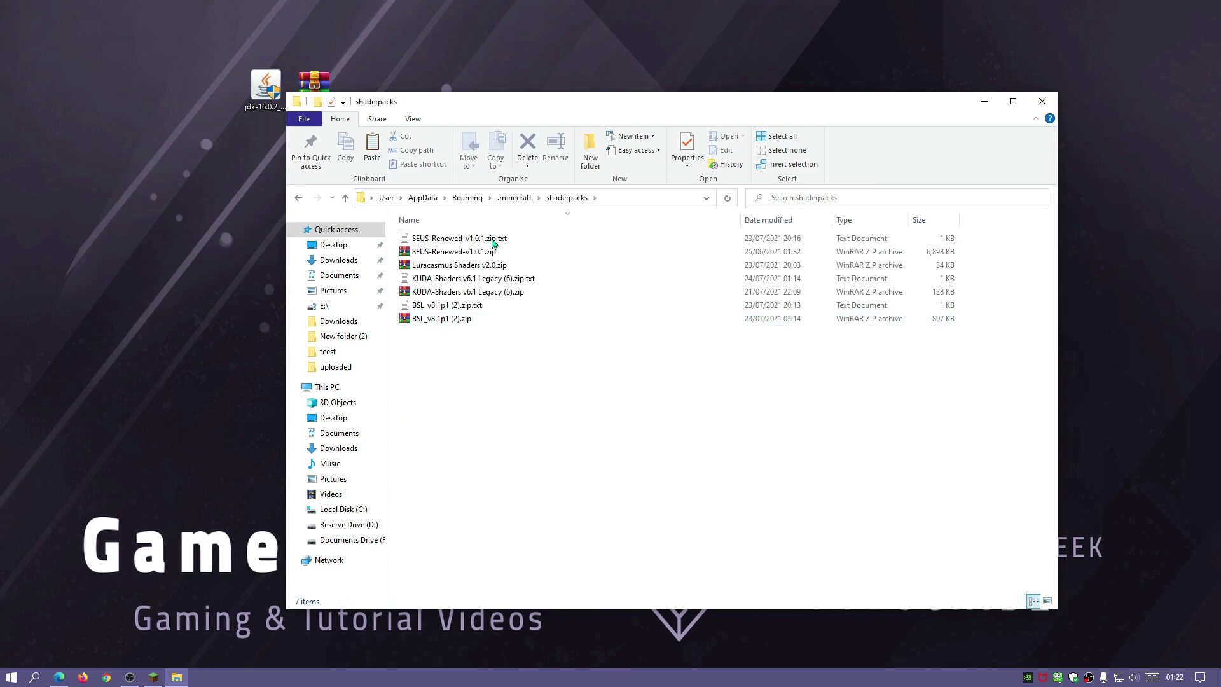
{"action": "left_click_drag", "start_coordinate": [543, 103], "coordinate": [652, 76]}
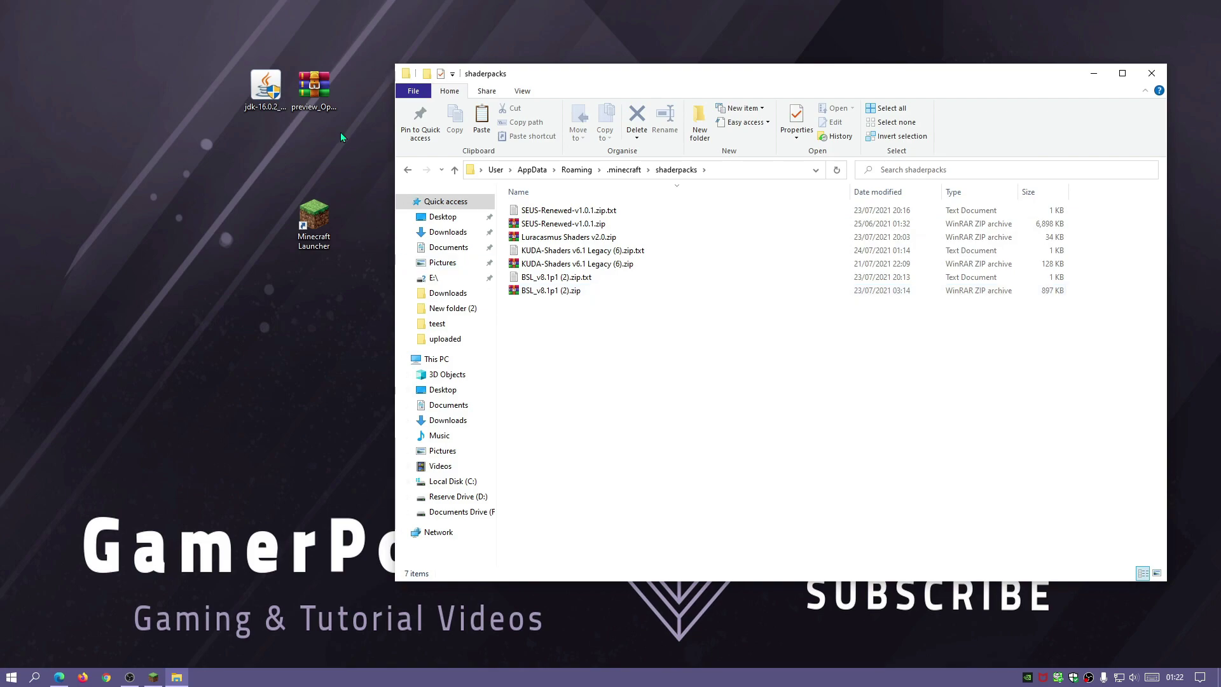
{"action": "left_click_drag", "start_coordinate": [555, 73], "coordinate": [797, 66]}
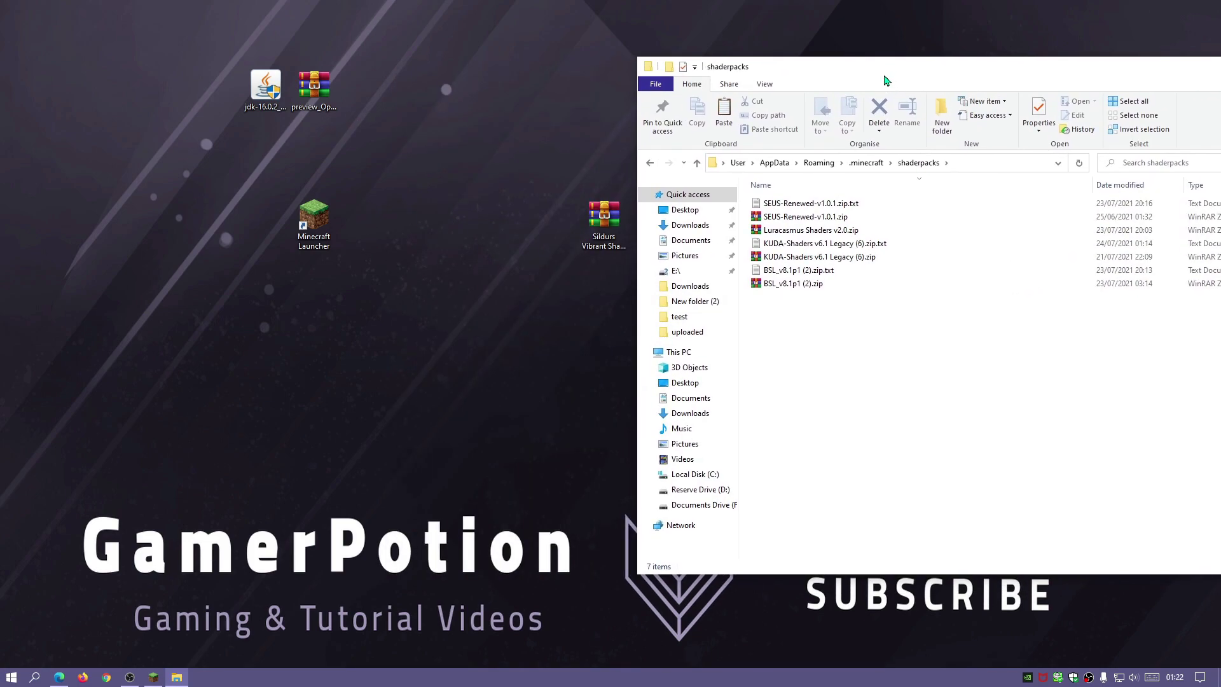
{"action": "left_click_drag", "start_coordinate": [606, 242], "coordinate": [916, 308]}
{"action": "left_click_drag", "start_coordinate": [966, 83], "coordinate": [629, 51]}
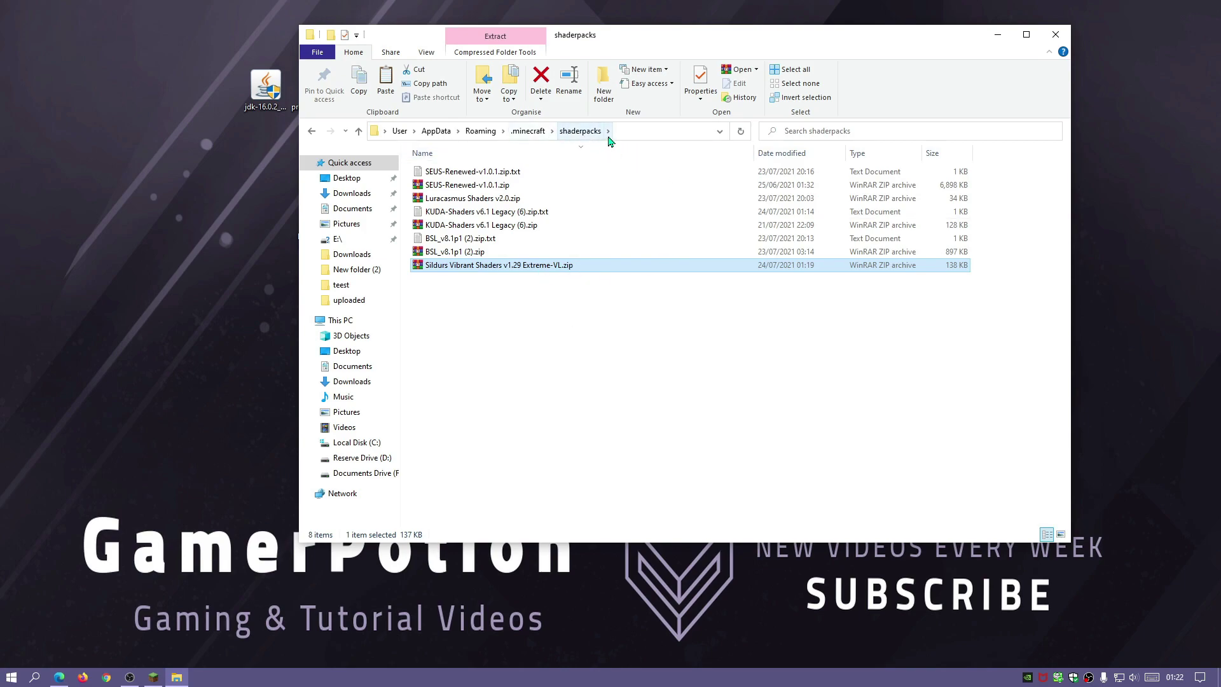
Close File Explorer and bring the Minecraft Launcher back up.
{"action": "left_click", "coordinate": [527, 130]}
{"action": "left_click", "coordinate": [1056, 34]}
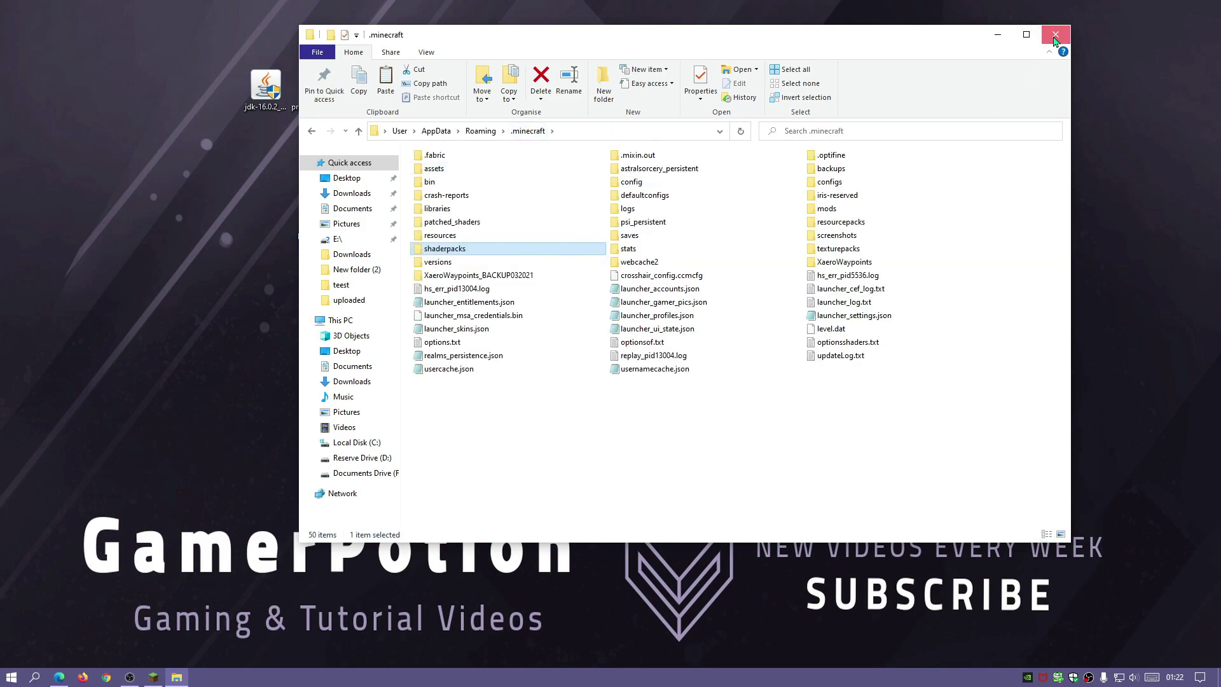
{"action": "left_click", "coordinate": [155, 677]}
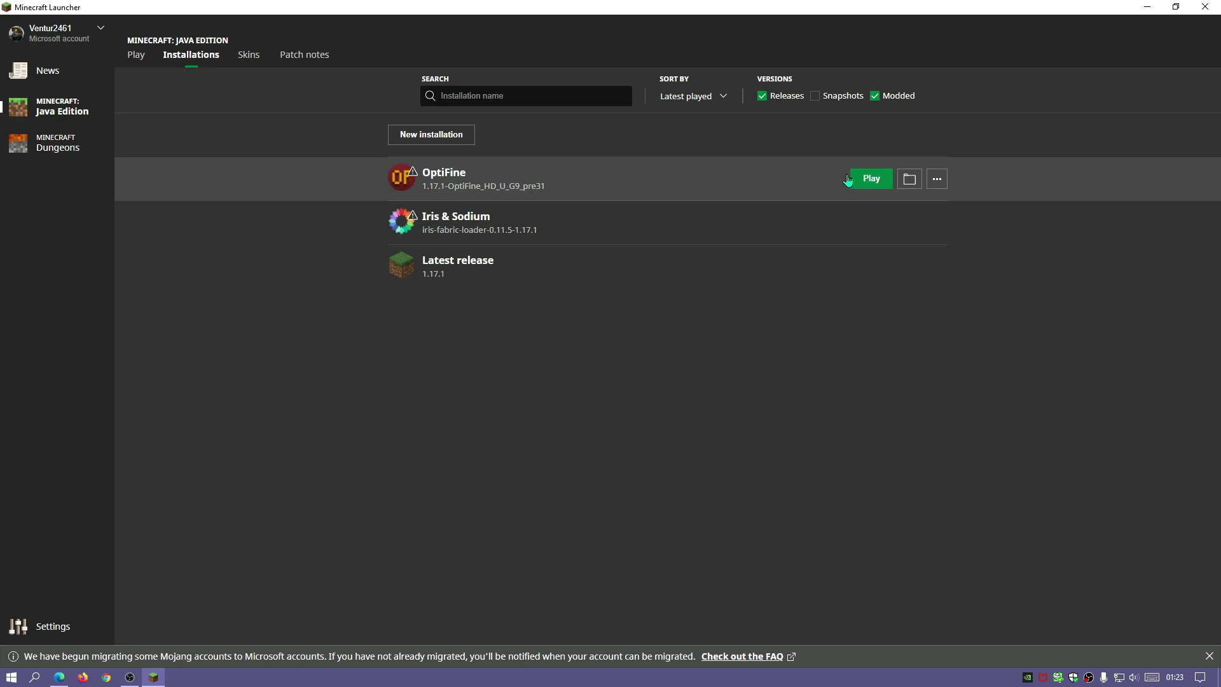
Play the OptiFine installation, accepting the modified-installation warning with 'I understand the risks' ticked.
{"action": "left_click", "coordinate": [135, 59]}
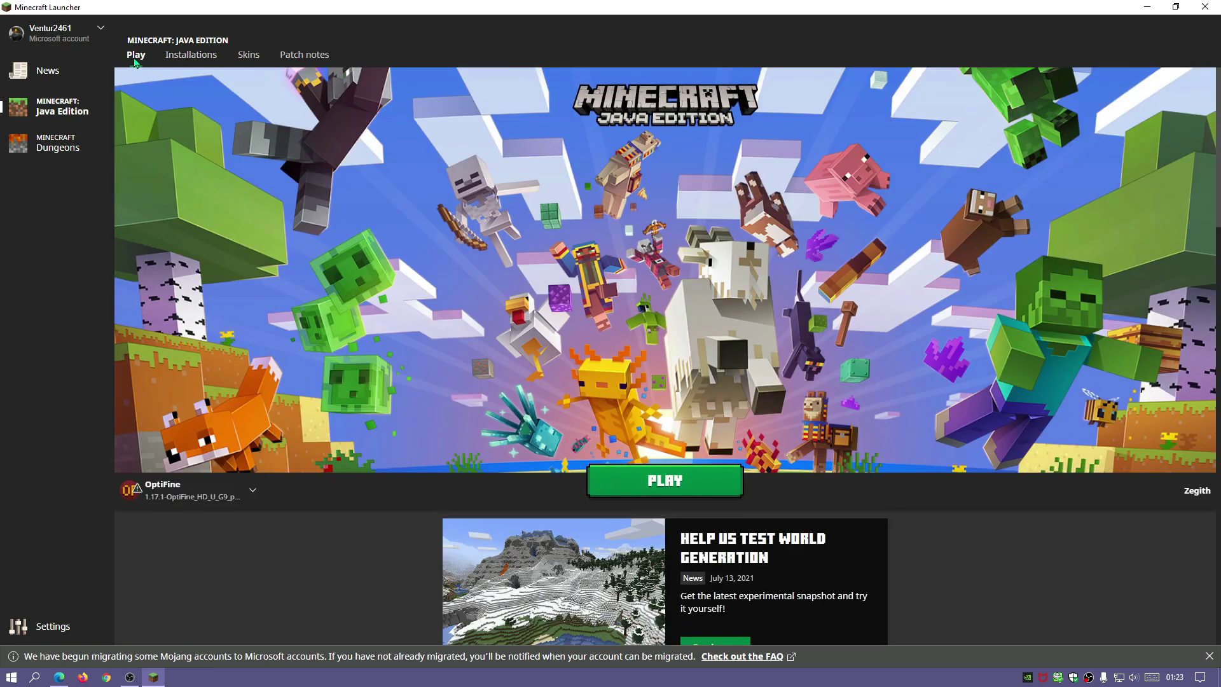
{"action": "left_click", "coordinate": [201, 480]}
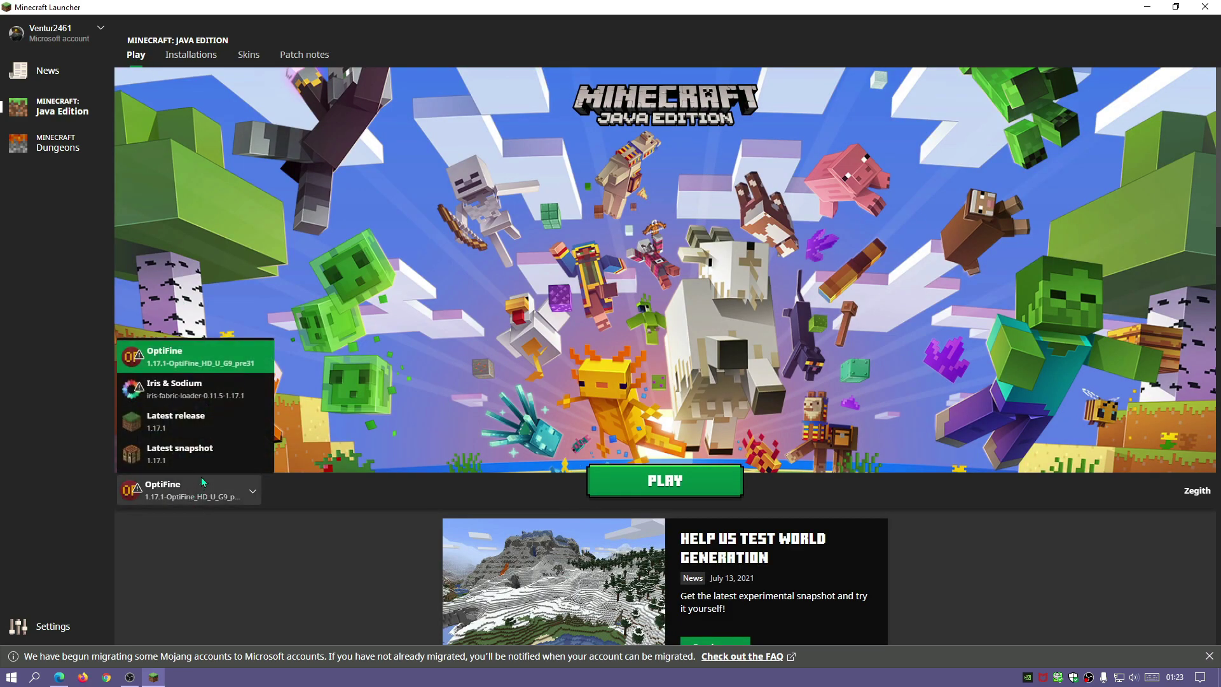
{"action": "left_click", "coordinate": [163, 359]}
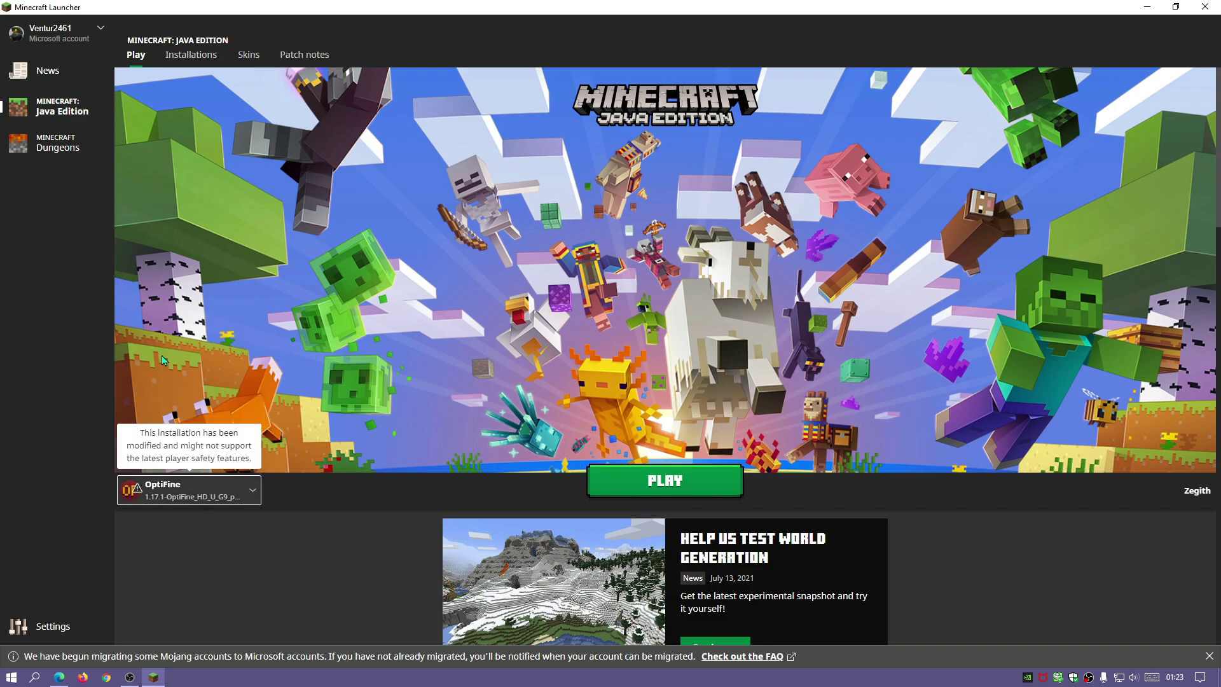
{"action": "left_click", "coordinate": [657, 485]}
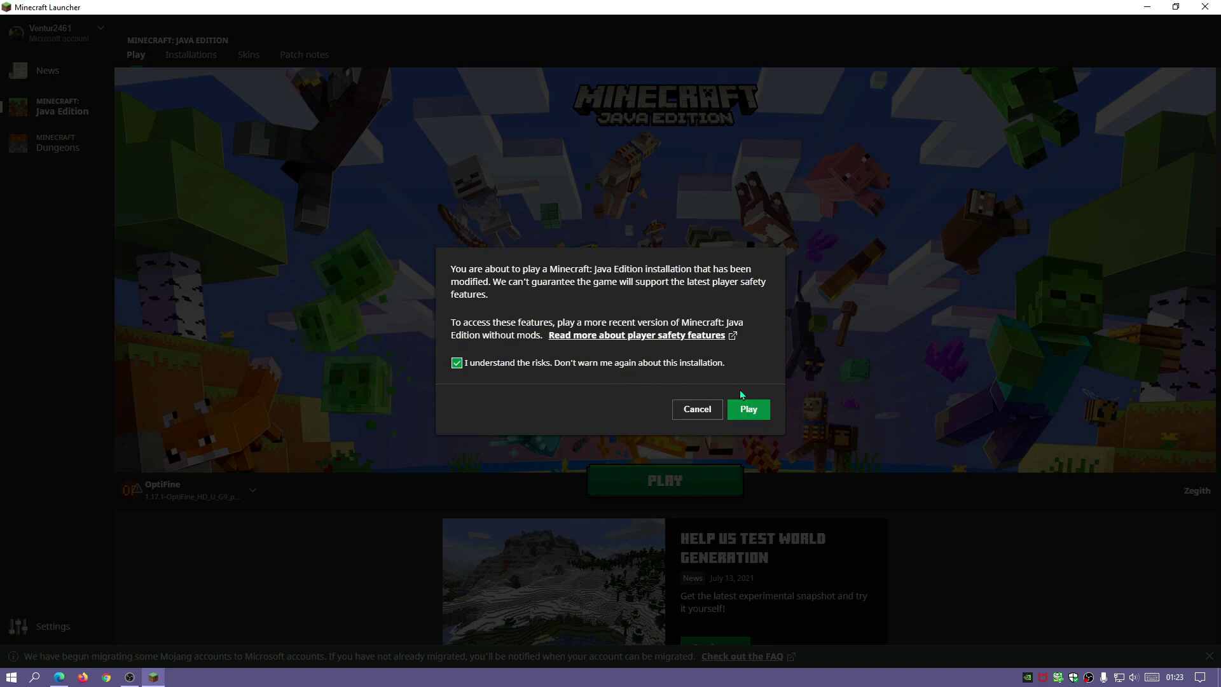
{"action": "left_click", "coordinate": [749, 410]}
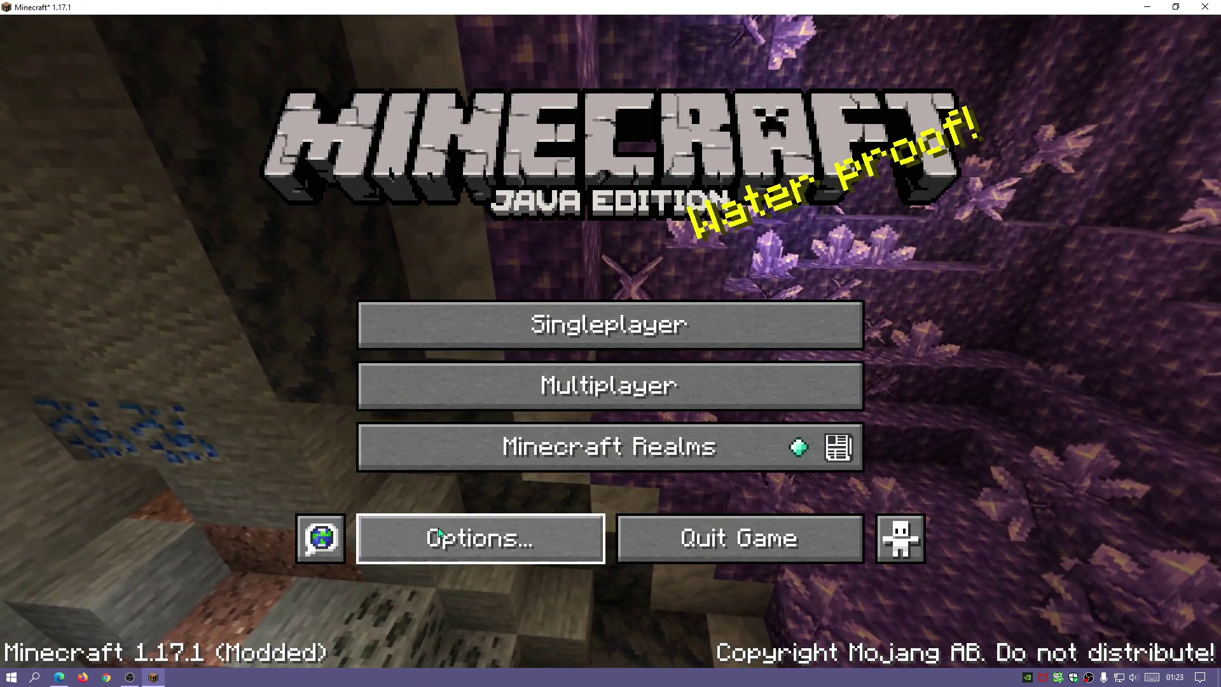
Select Sildurs Vibrant Shaders v1.29 Extreme-VL.zip under Options > Video Settings > Shaders, then return to the title screen.
{"action": "left_click", "coordinate": [497, 553]}
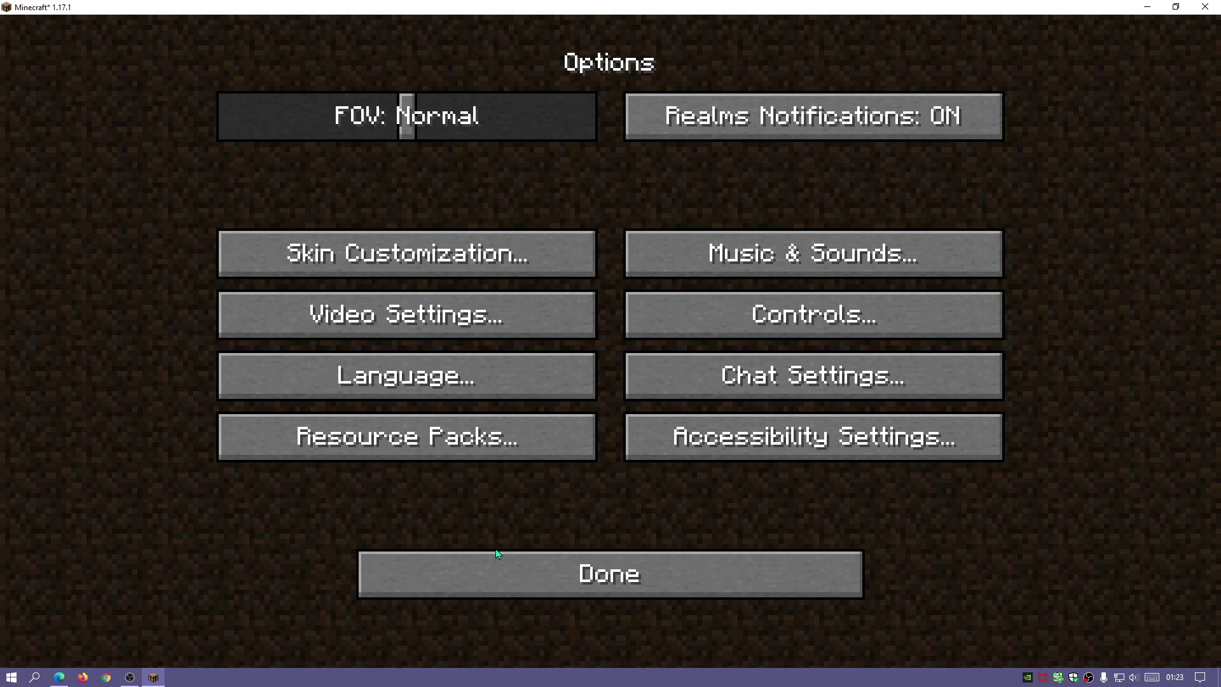
{"action": "left_click", "coordinate": [389, 321]}
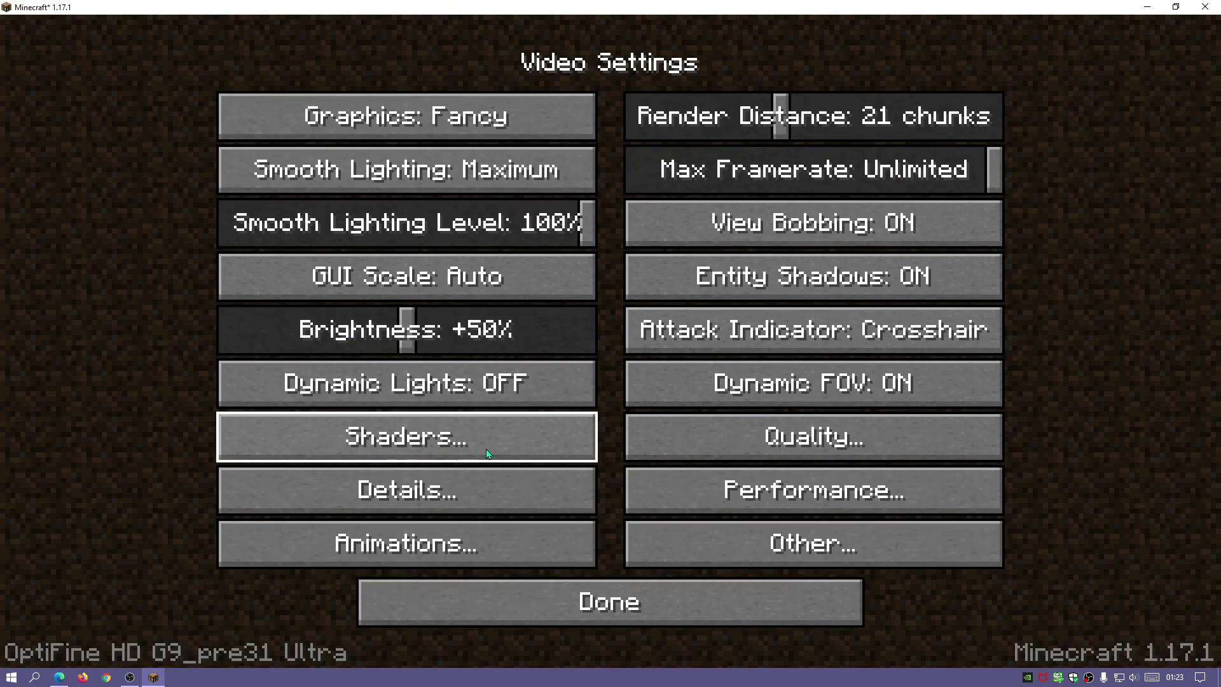
{"action": "left_click", "coordinate": [487, 453]}
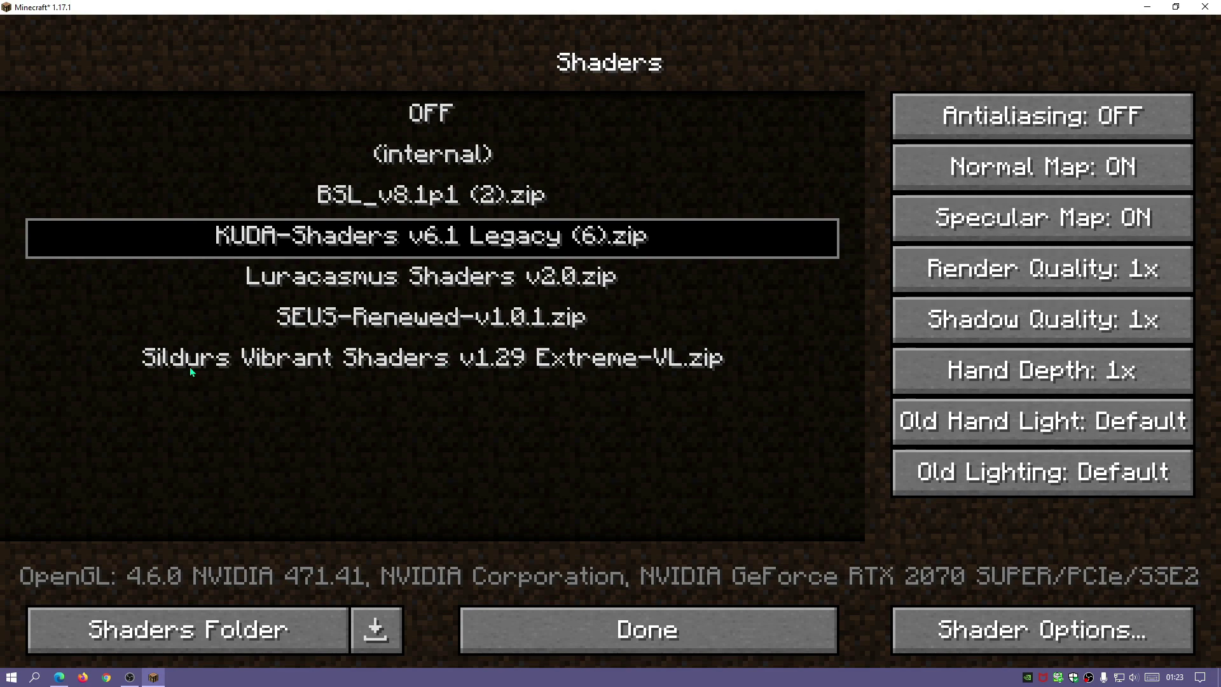
{"action": "left_click", "coordinate": [289, 363]}
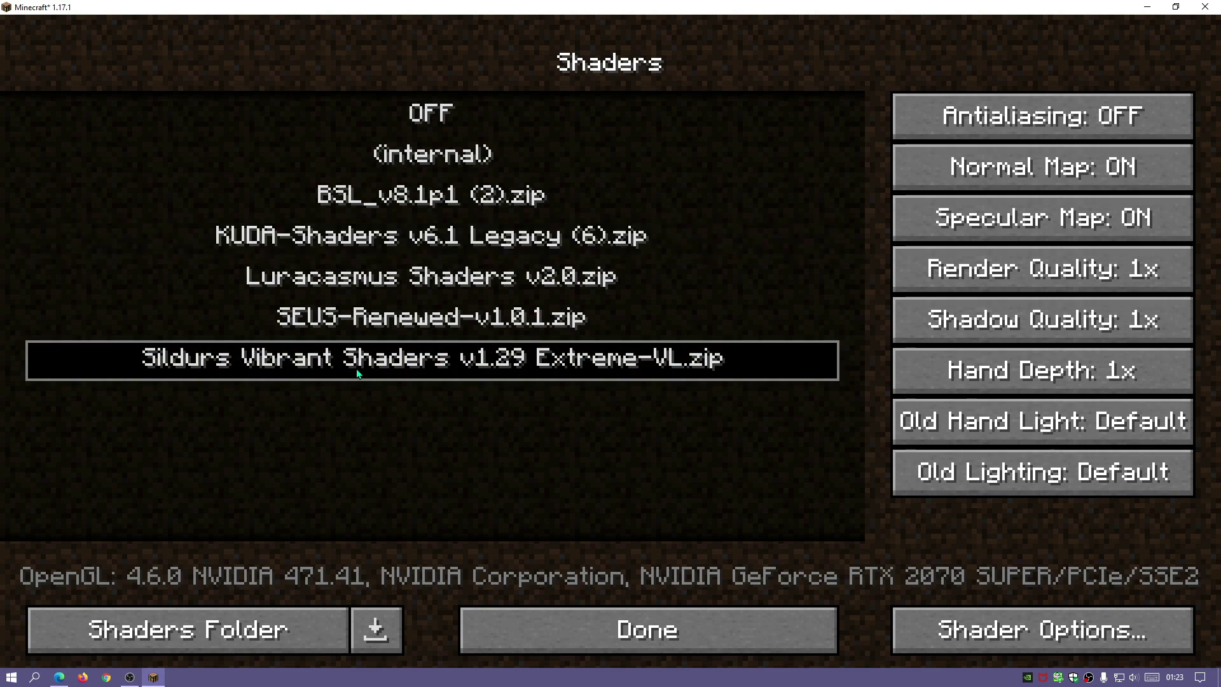
{"action": "left_click", "coordinate": [690, 634]}
{"action": "left_click", "coordinate": [673, 607]}
{"action": "left_click", "coordinate": [654, 580]}
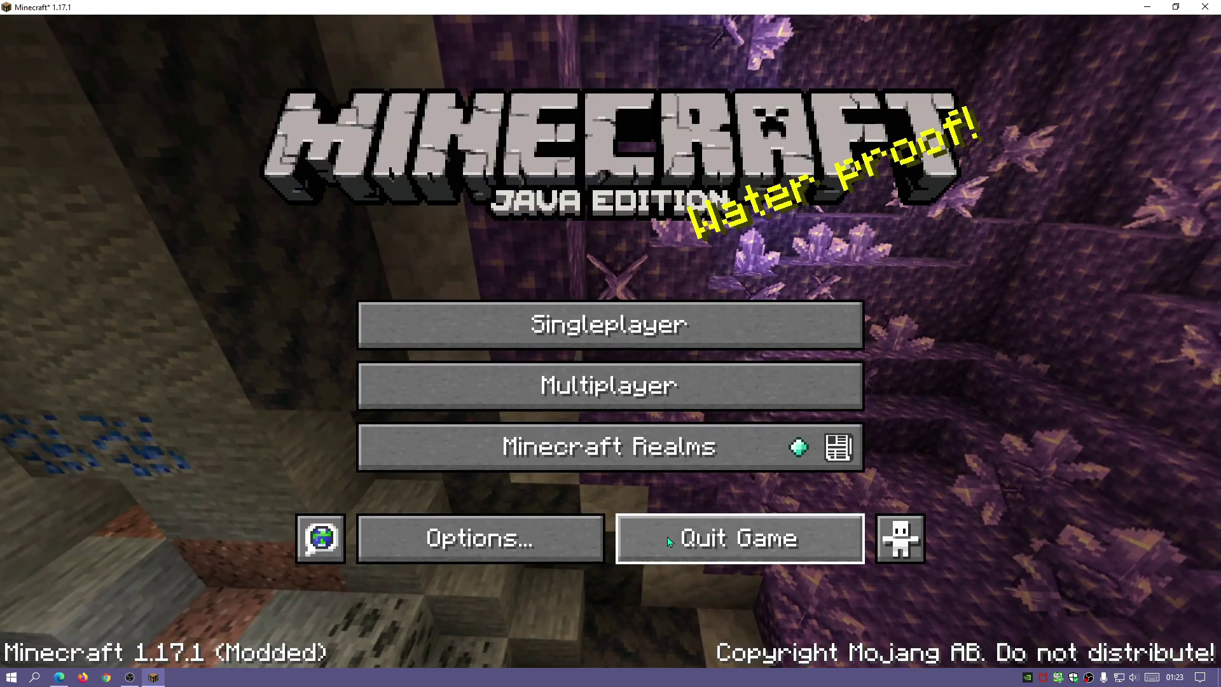
{"action": "left_click", "coordinate": [643, 327]}
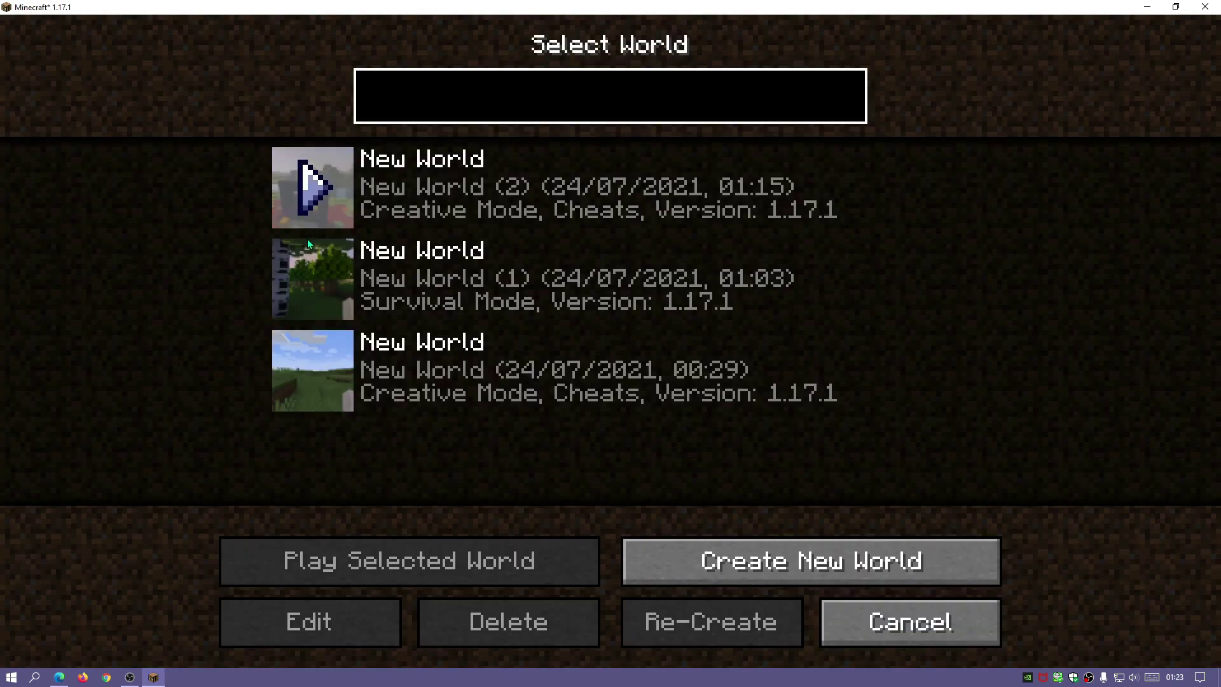
Load the top New World and walk forward onto land.
{"action": "left_click", "coordinate": [314, 193]}
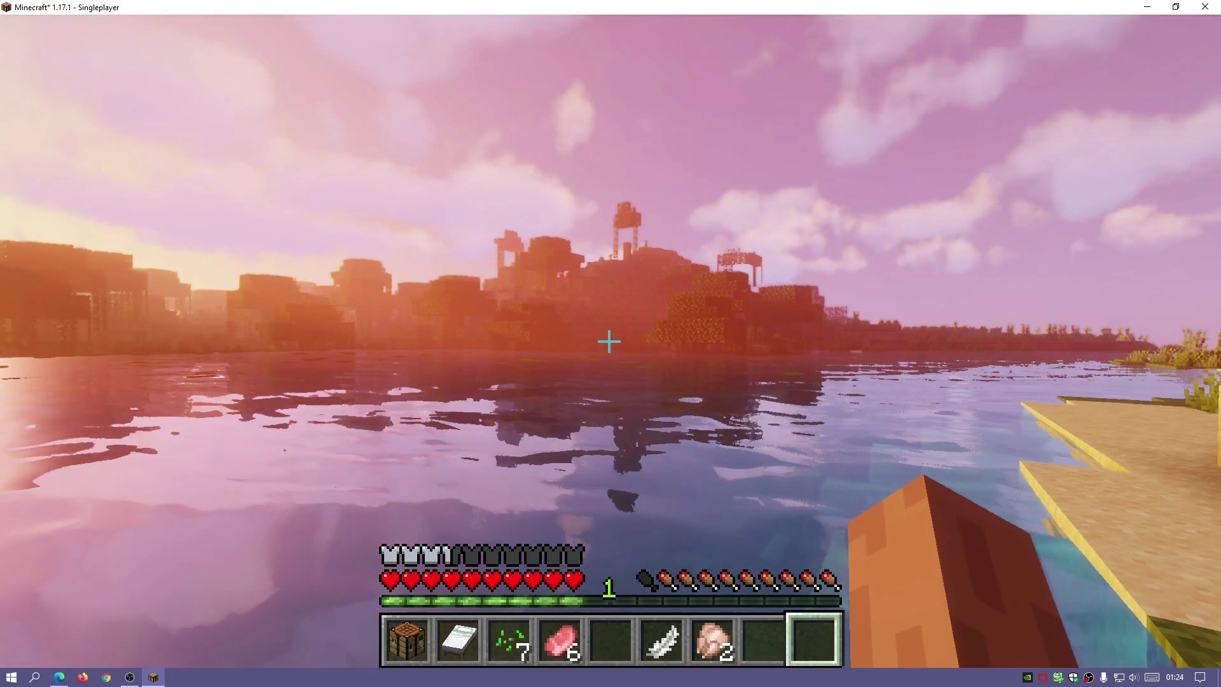
{"action": "key", "text": "w"}
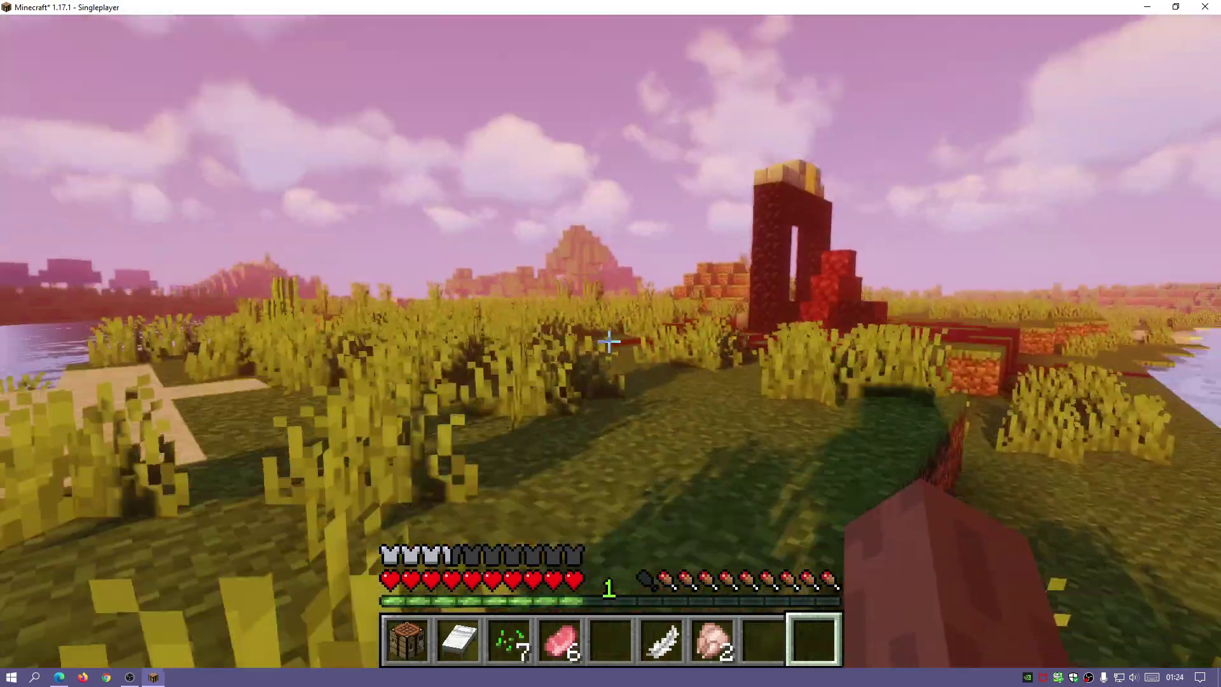
Switch the shader pack to BSL_v8.1p1 (2).zip via Options > Video Settings > Shaders, then resume.
{"action": "key", "text": "Escape"}
{"action": "left_click", "coordinate": [509, 401]}
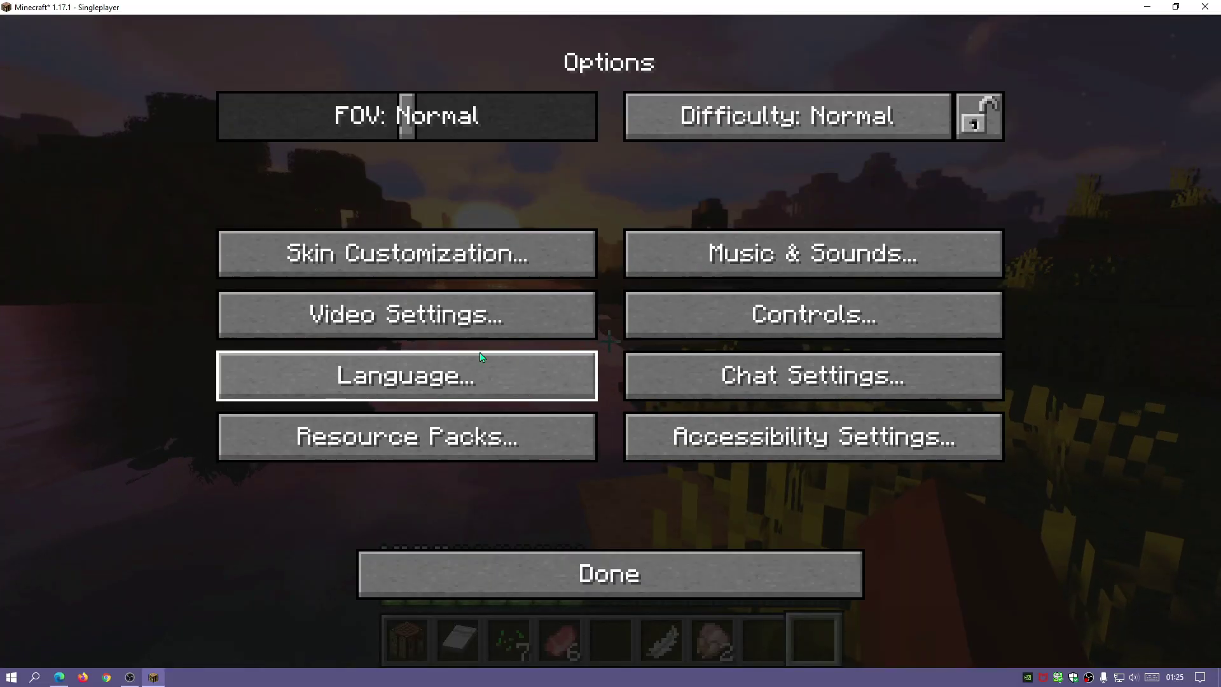
{"action": "left_click", "coordinate": [435, 325]}
{"action": "left_click", "coordinate": [425, 444]}
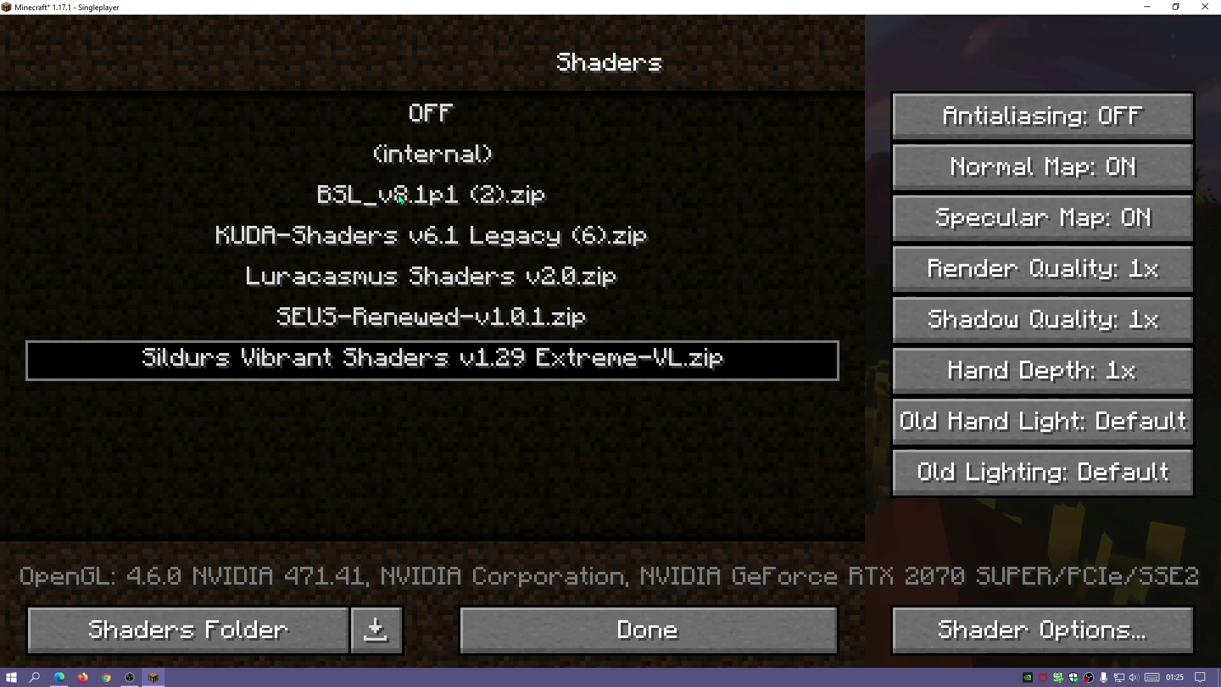
{"action": "left_click", "coordinate": [639, 650]}
{"action": "left_click", "coordinate": [614, 596]}
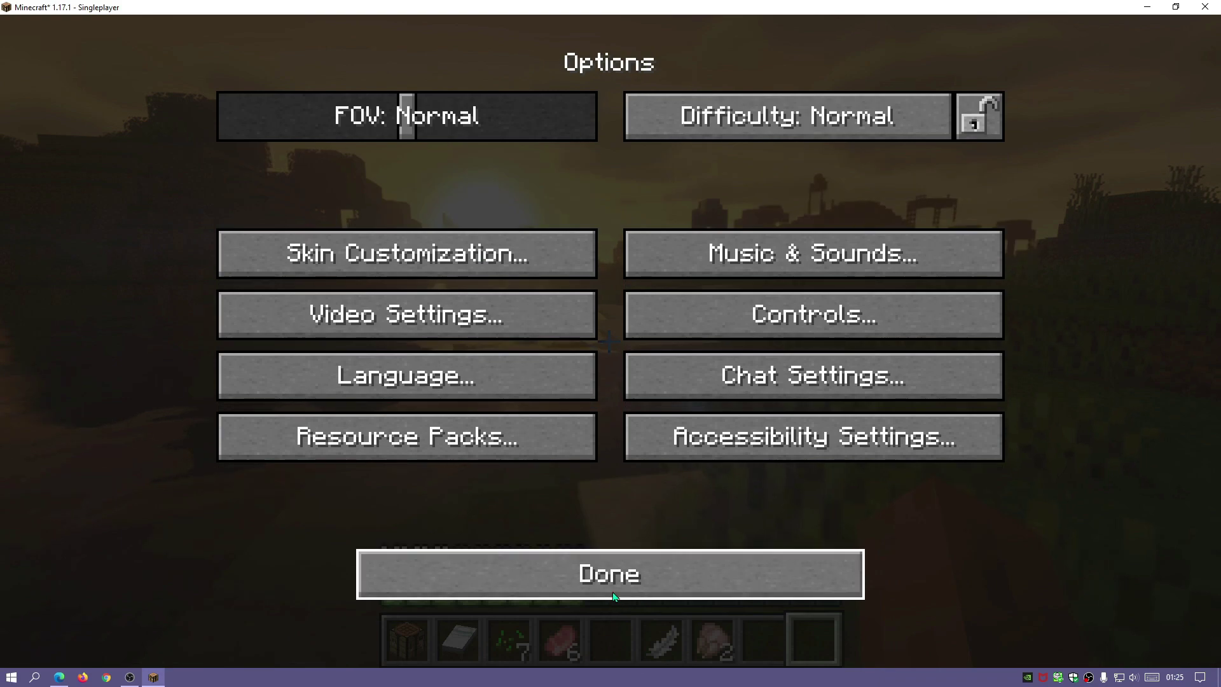
{"action": "left_click", "coordinate": [614, 596]}
{"action": "key", "text": "Escape"}
Walk along the riverbank toward the ruined pillar, then pause the game.
{"action": "mouse_move", "coordinate": [608, 341]}
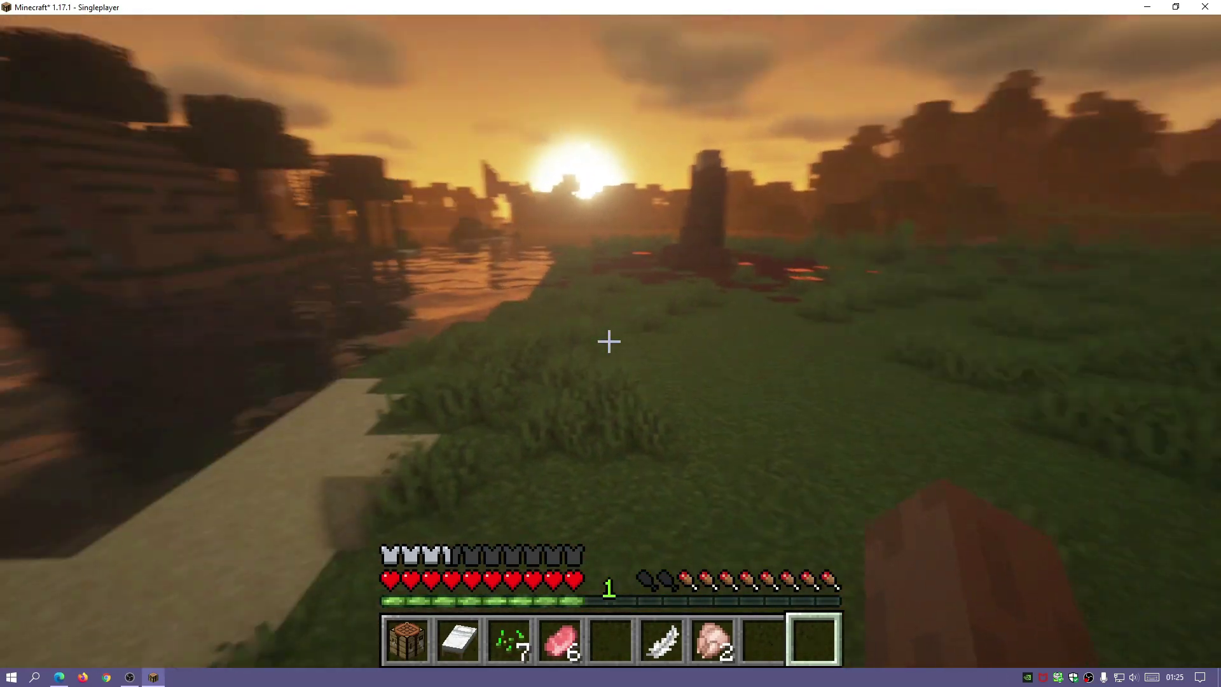
{"action": "key", "text": "w"}
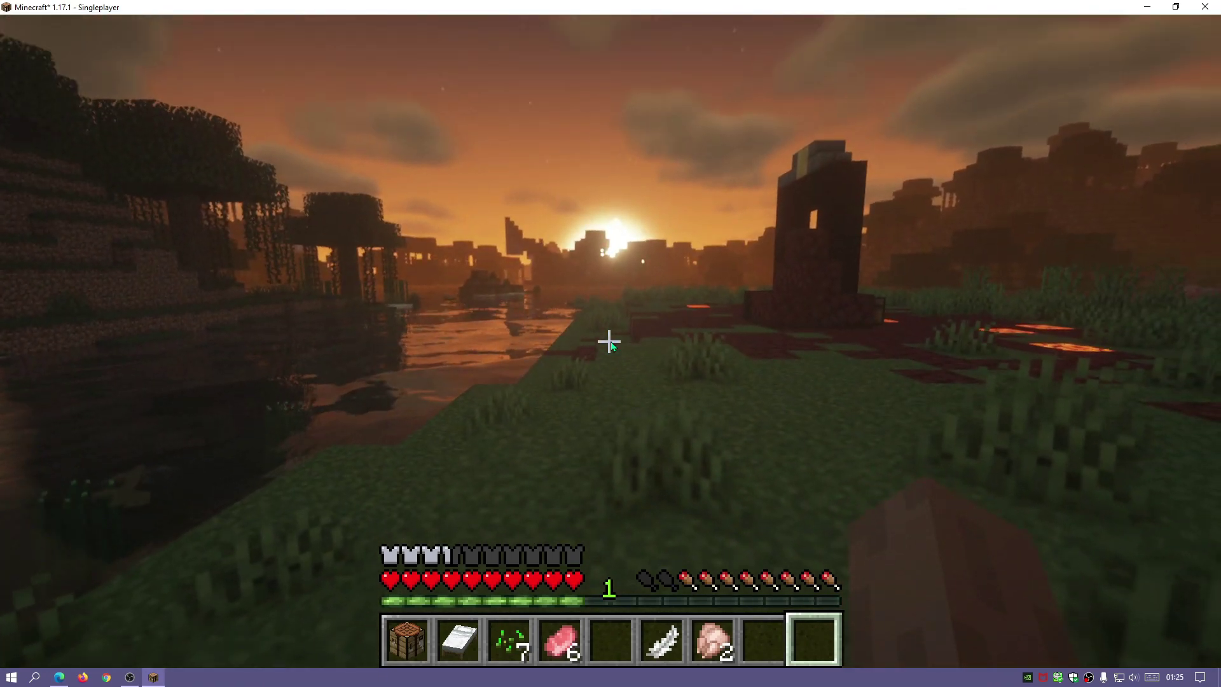
{"action": "key", "text": "Escape"}
Open the BSL shader options and cycle the Profile setting back to Ultra.
{"action": "left_click", "coordinate": [516, 413]}
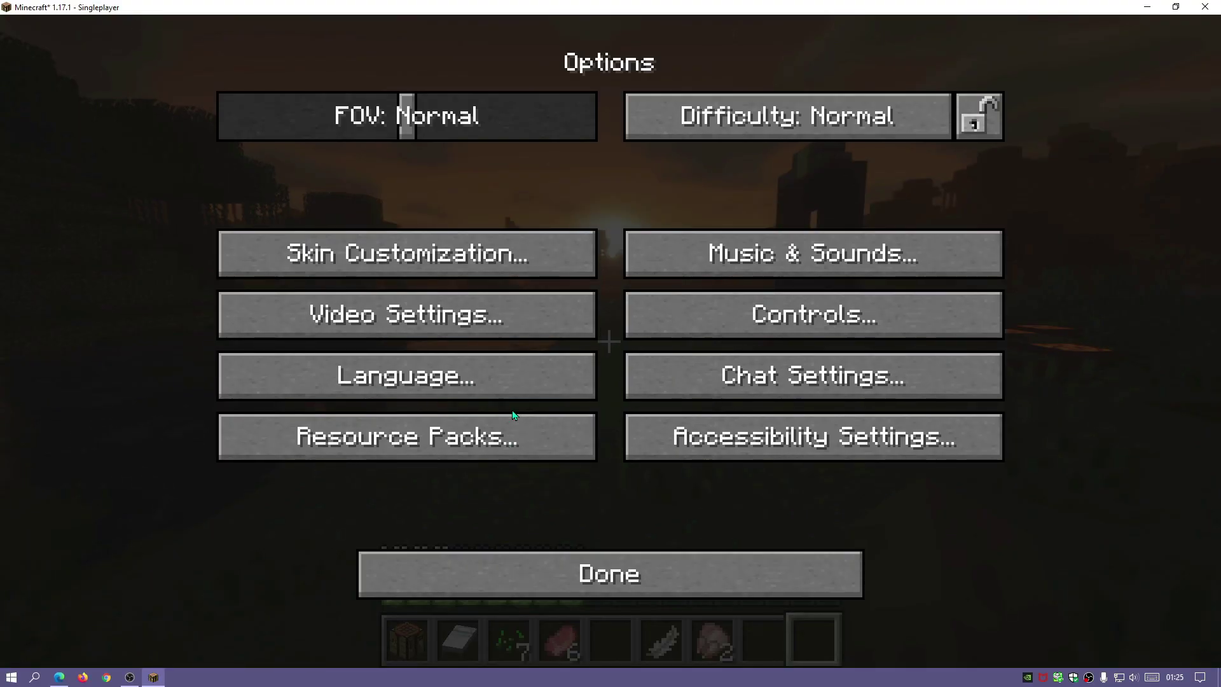
{"action": "left_click", "coordinate": [443, 326]}
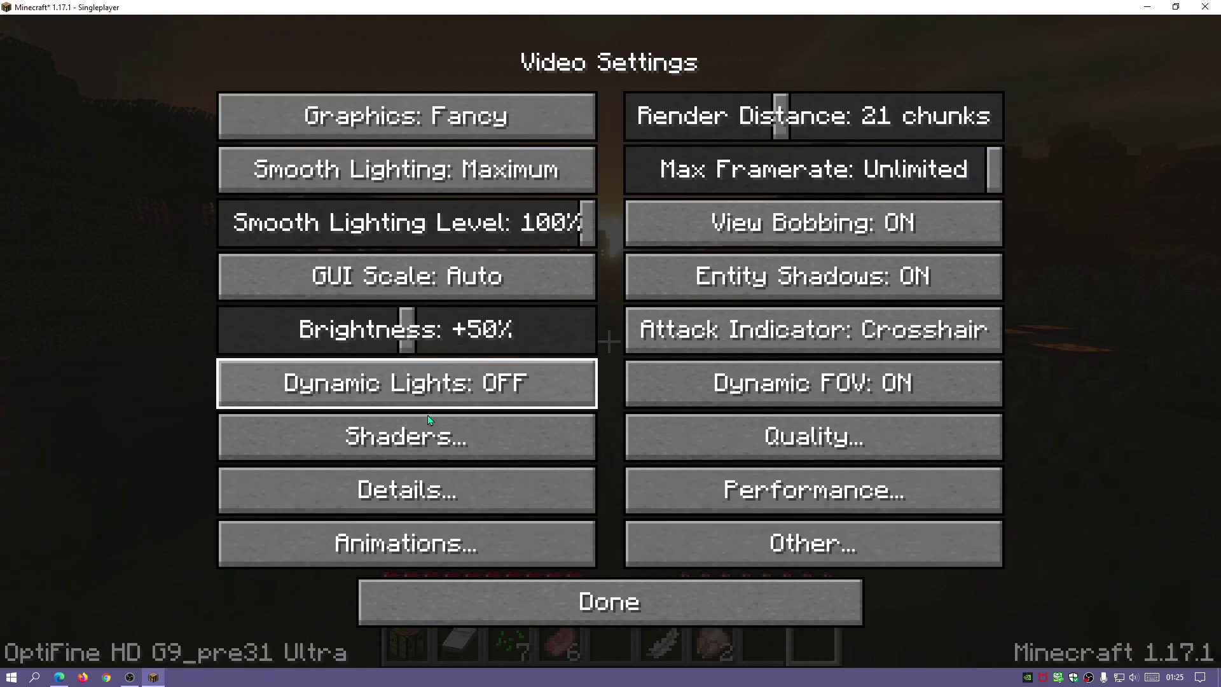
{"action": "left_click", "coordinate": [427, 438]}
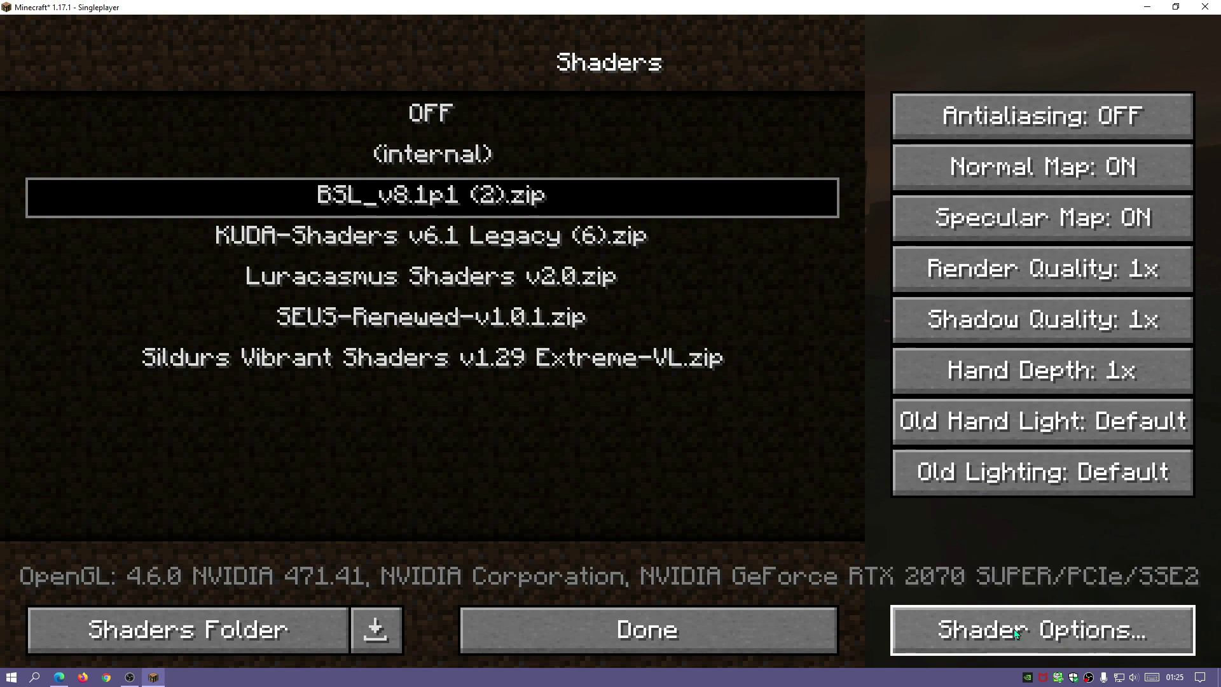
{"action": "left_click", "coordinate": [1060, 634]}
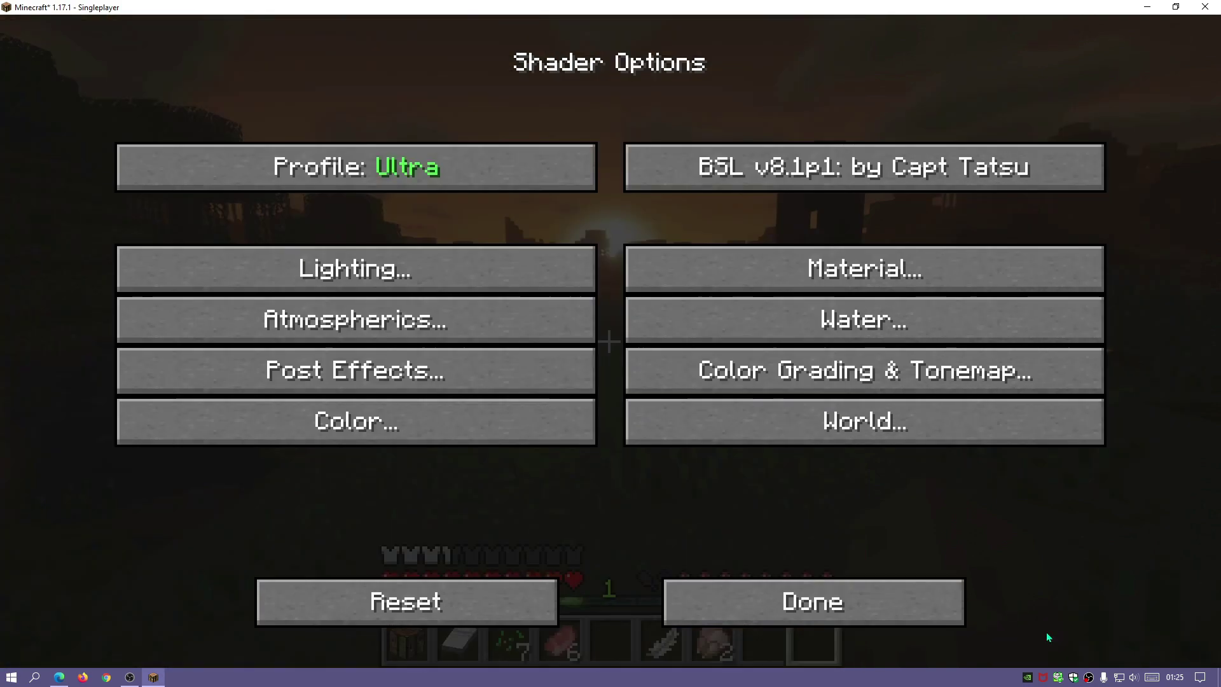
{"action": "left_click", "coordinate": [378, 175]}
{"action": "left_click", "coordinate": [378, 175]}
{"action": "left_click", "coordinate": [379, 174]}
{"action": "left_click", "coordinate": [379, 175]}
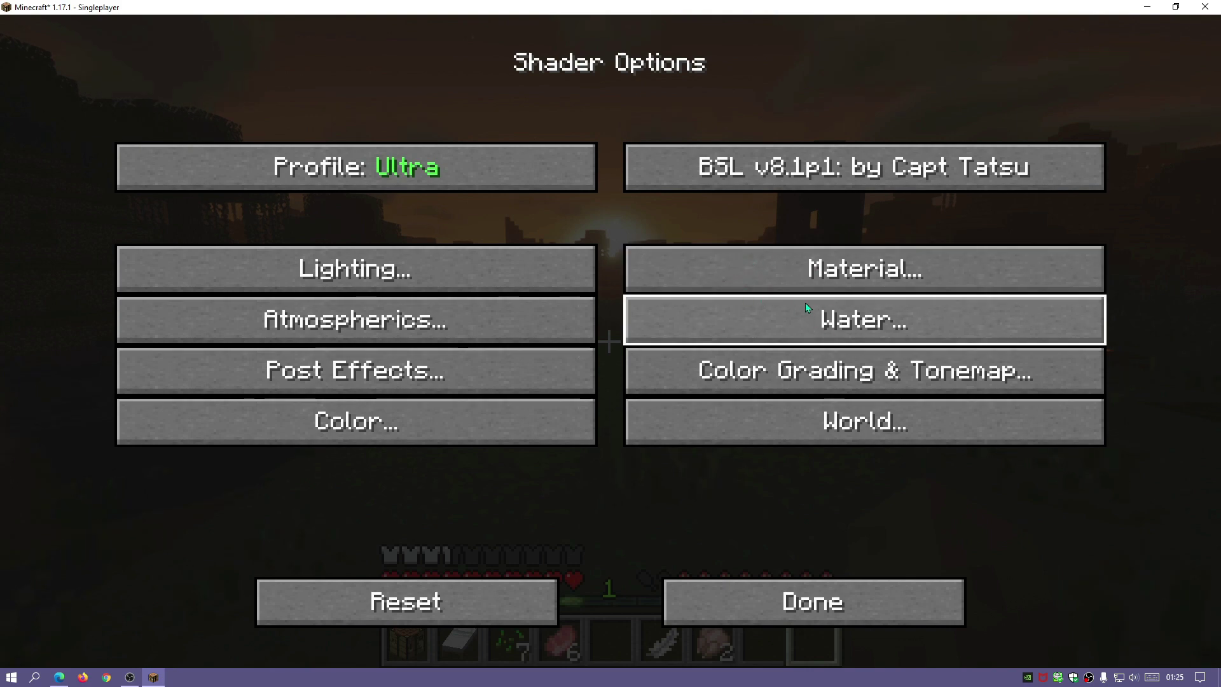
Review the Water settings without changes and back out to the Options screen.
{"action": "left_click", "coordinate": [807, 313]}
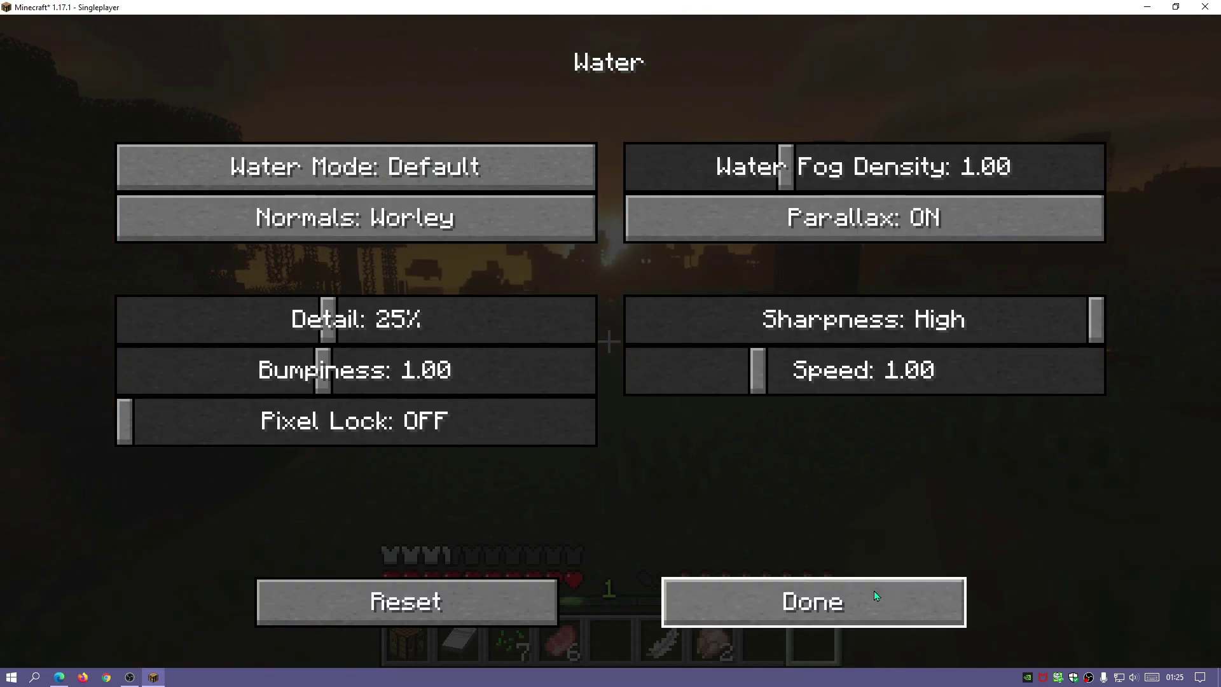
{"action": "left_click", "coordinate": [880, 604]}
{"action": "left_click", "coordinate": [856, 597]}
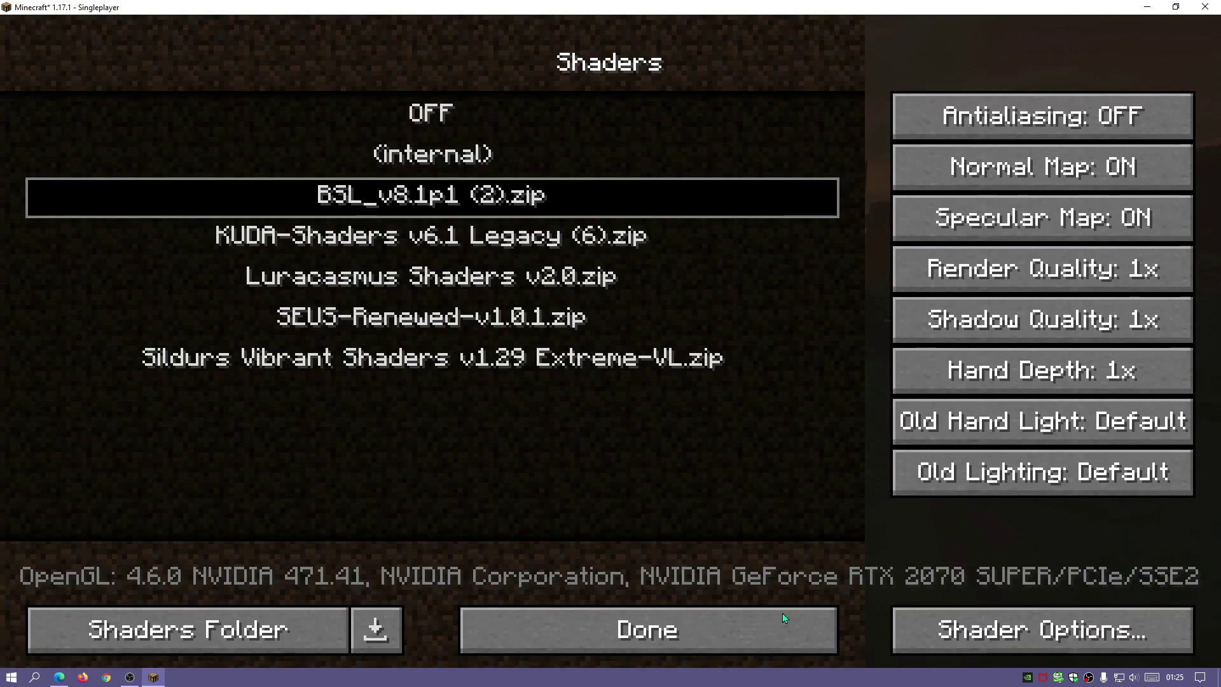
{"action": "left_click", "coordinate": [675, 648]}
{"action": "left_click", "coordinate": [609, 603]}
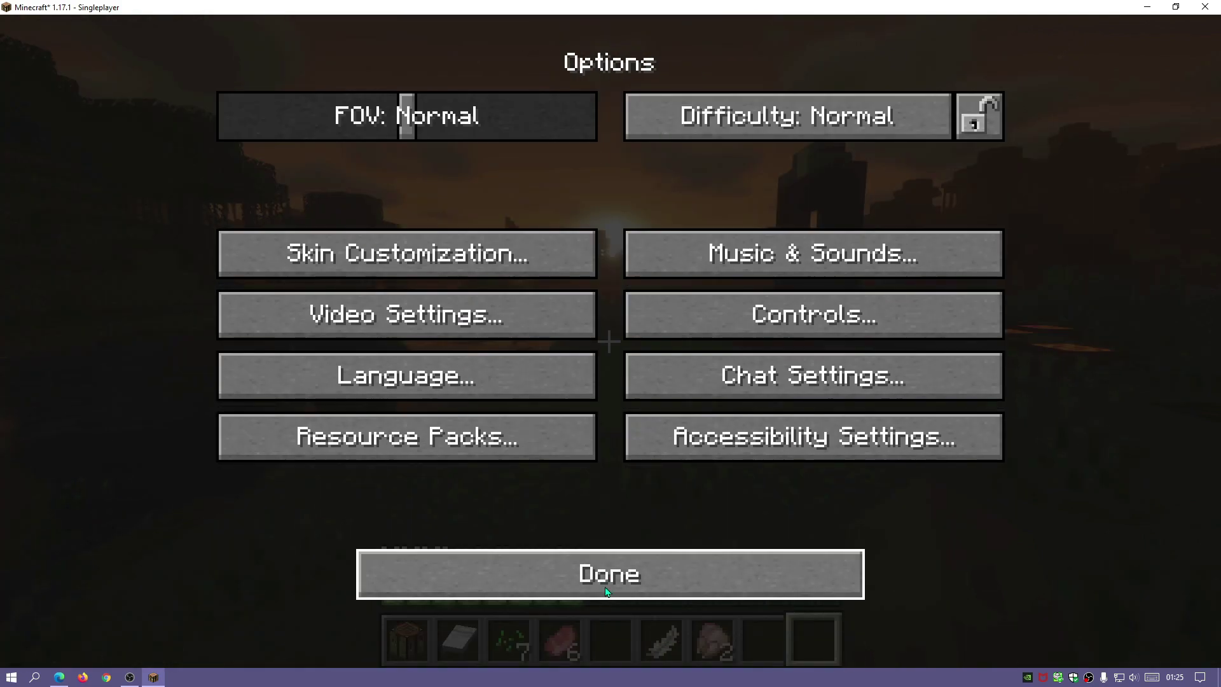
{"action": "left_click", "coordinate": [604, 585]}
Resume and walk across the field toward the stone ruin and lava pools until night.
{"action": "key", "text": "Escape"}
{"action": "key", "text": "w"}
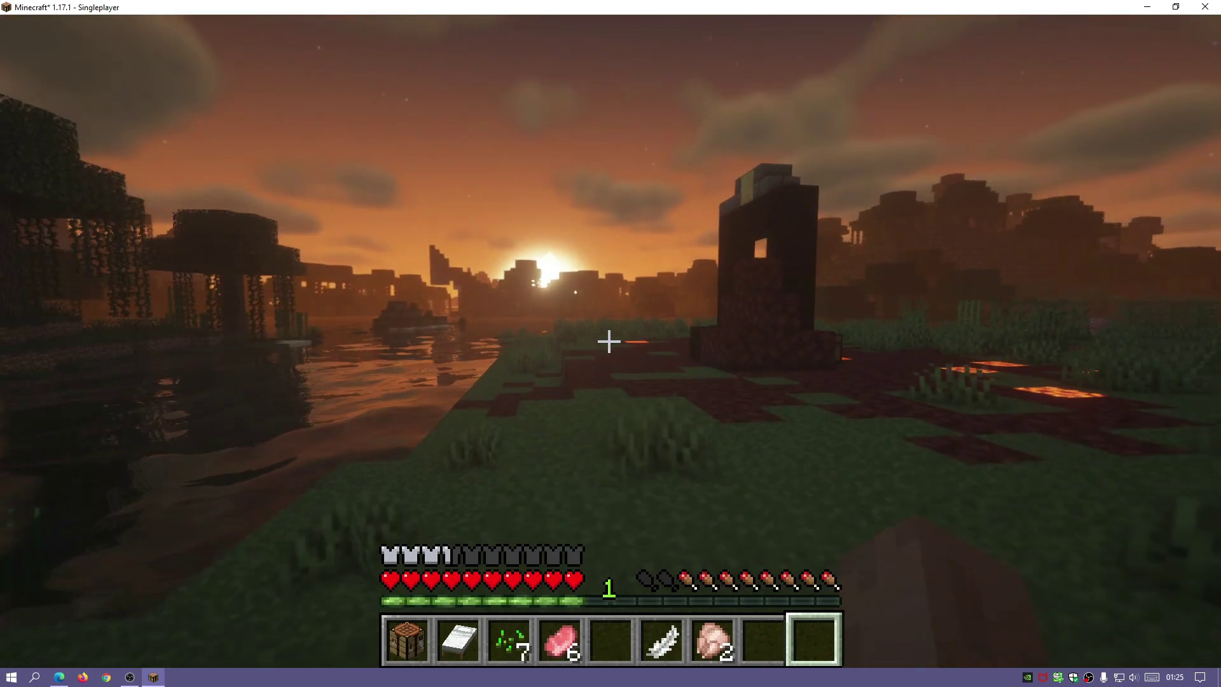
{"action": "key", "text": "w"}
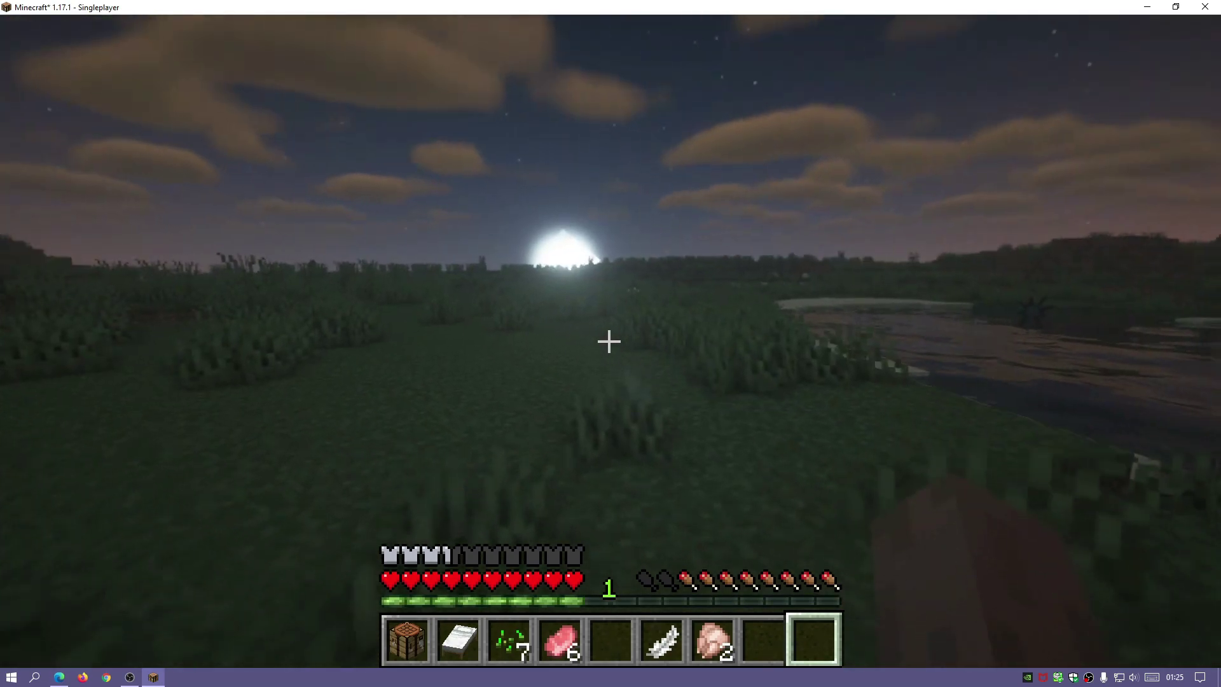
{"action": "key", "text": "w"}
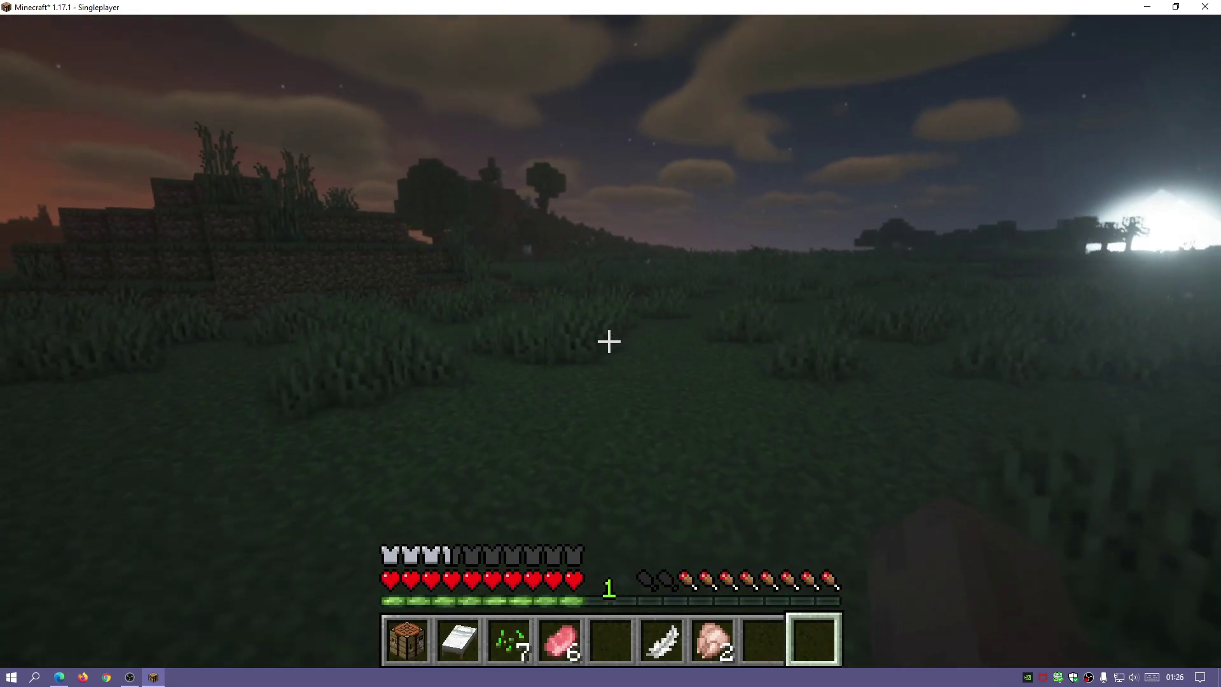
{"action": "key", "text": "w"}
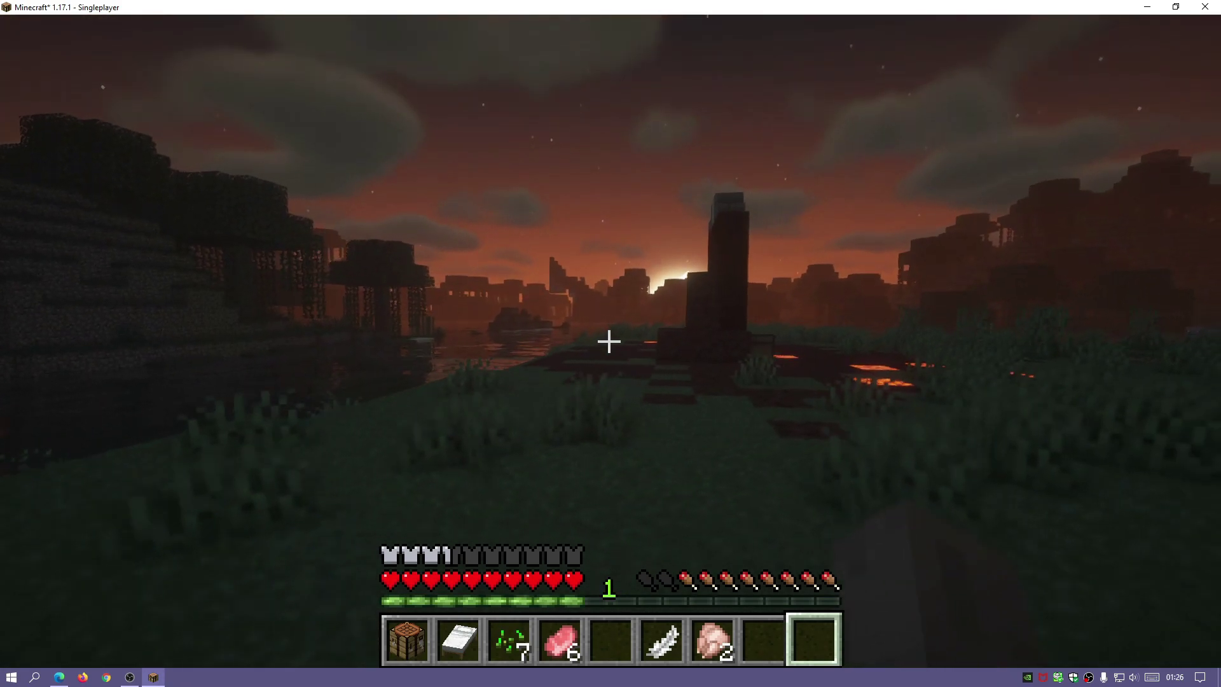
{"action": "key", "text": "w"}
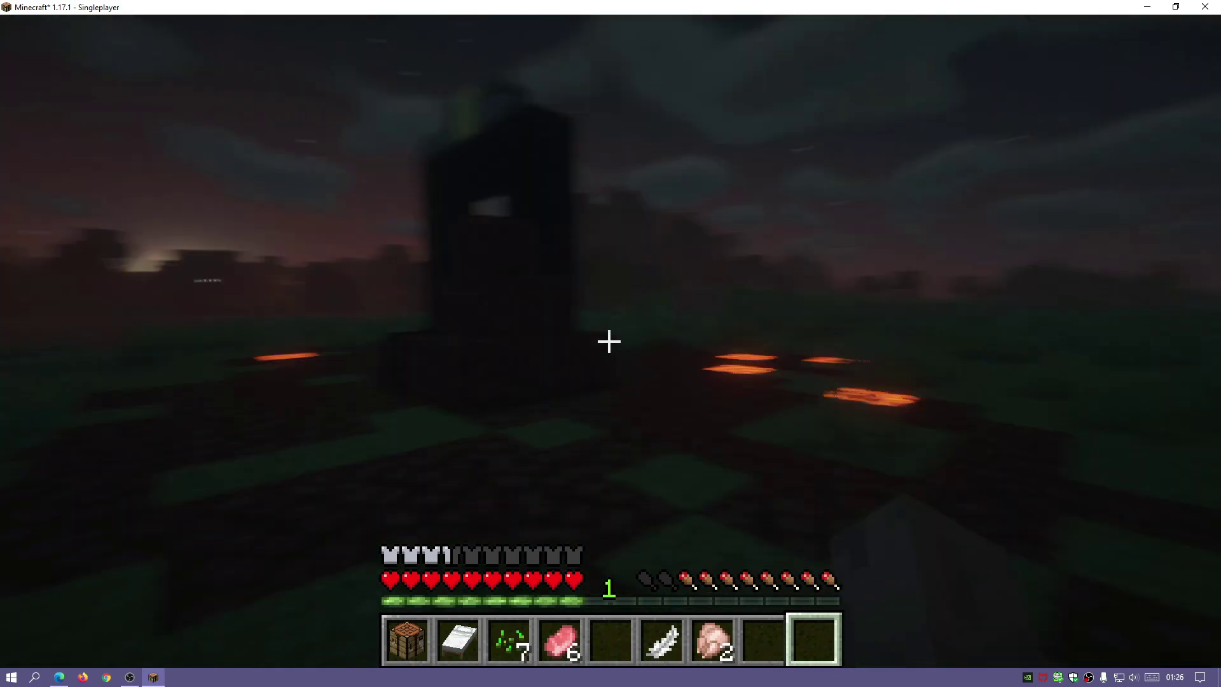
Place the White Bed, sleep through the night, then break the bed to retrieve it.
{"action": "scroll", "coordinate": [611, 344], "scroll_direction": "up", "scroll_amount": 4}
{"action": "scroll", "coordinate": [608, 341], "scroll_direction": "up", "scroll_amount": 3}
{"action": "right_click", "coordinate": [608, 342]}
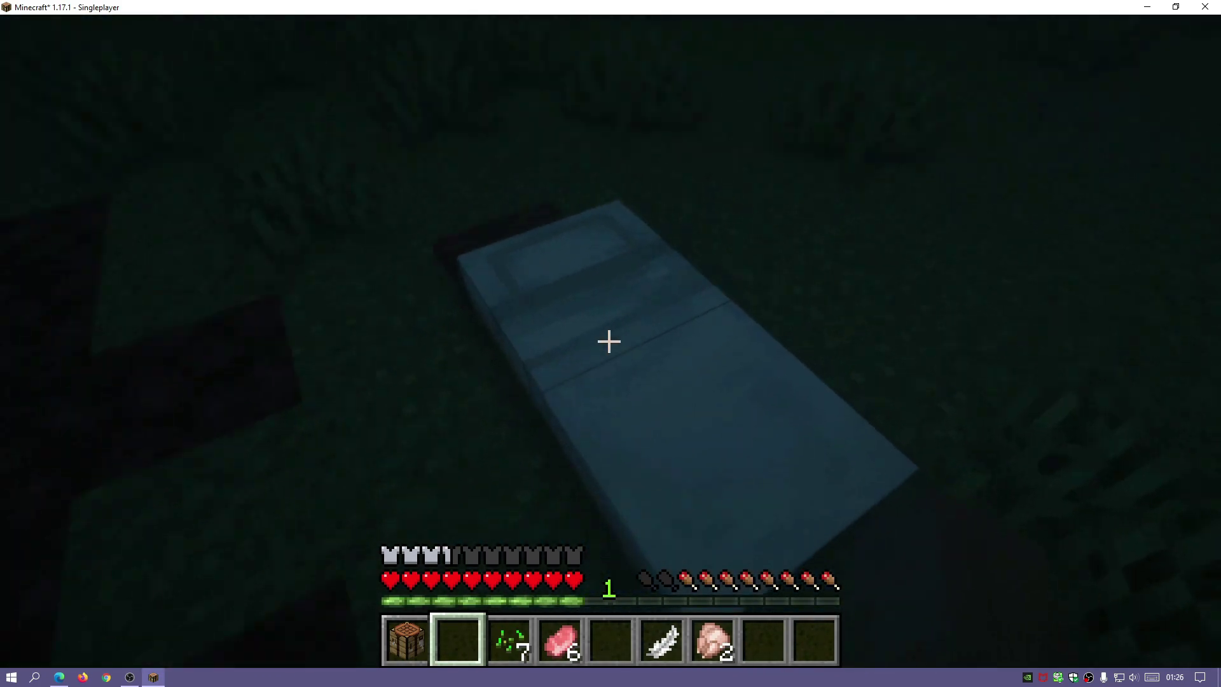
{"action": "right_click", "coordinate": [608, 341]}
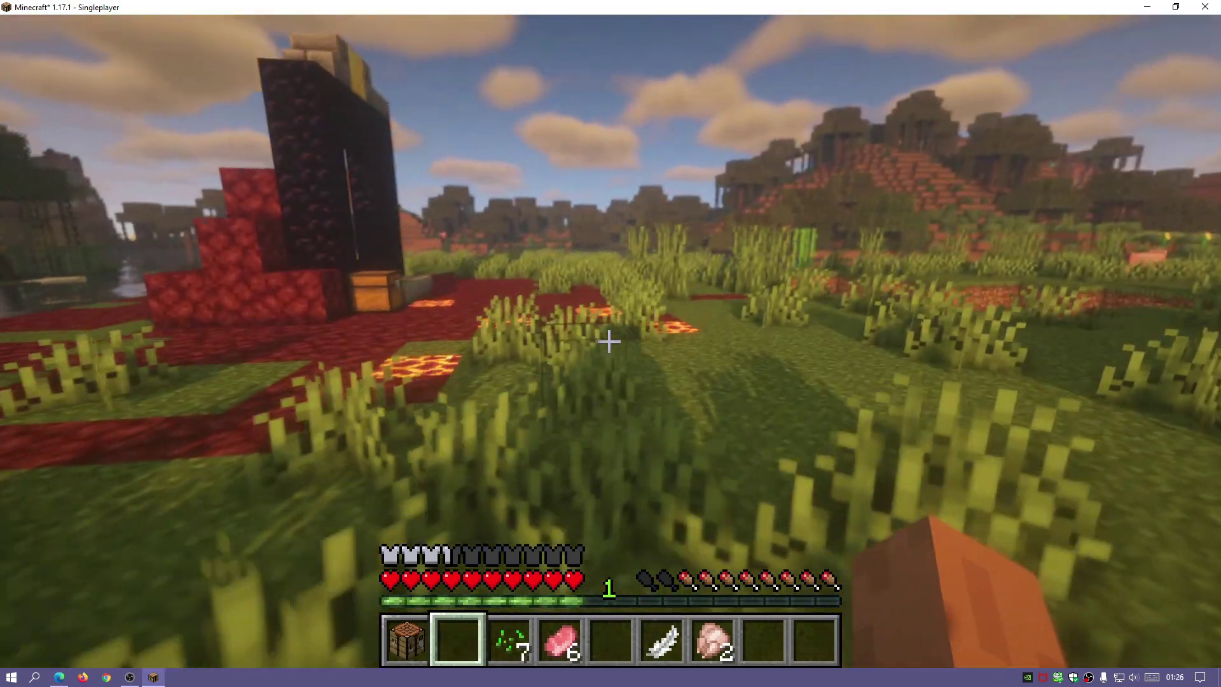
{"action": "key", "text": "w"}
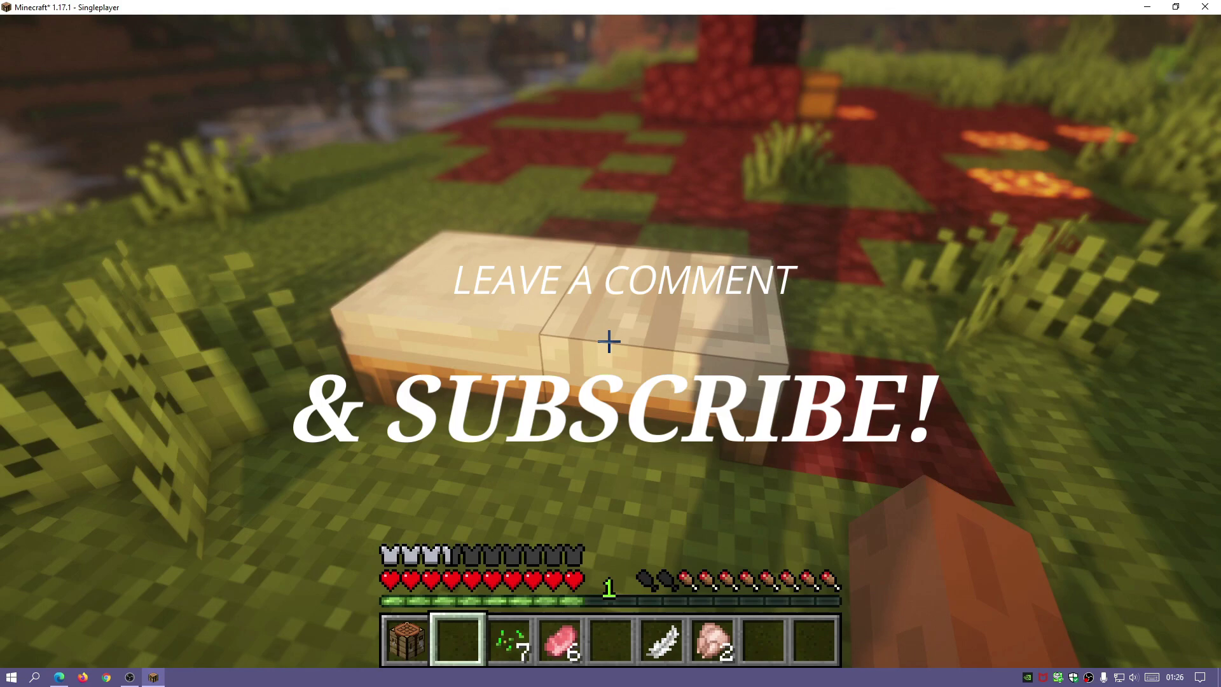
{"action": "left_click", "coordinate": [608, 341]}
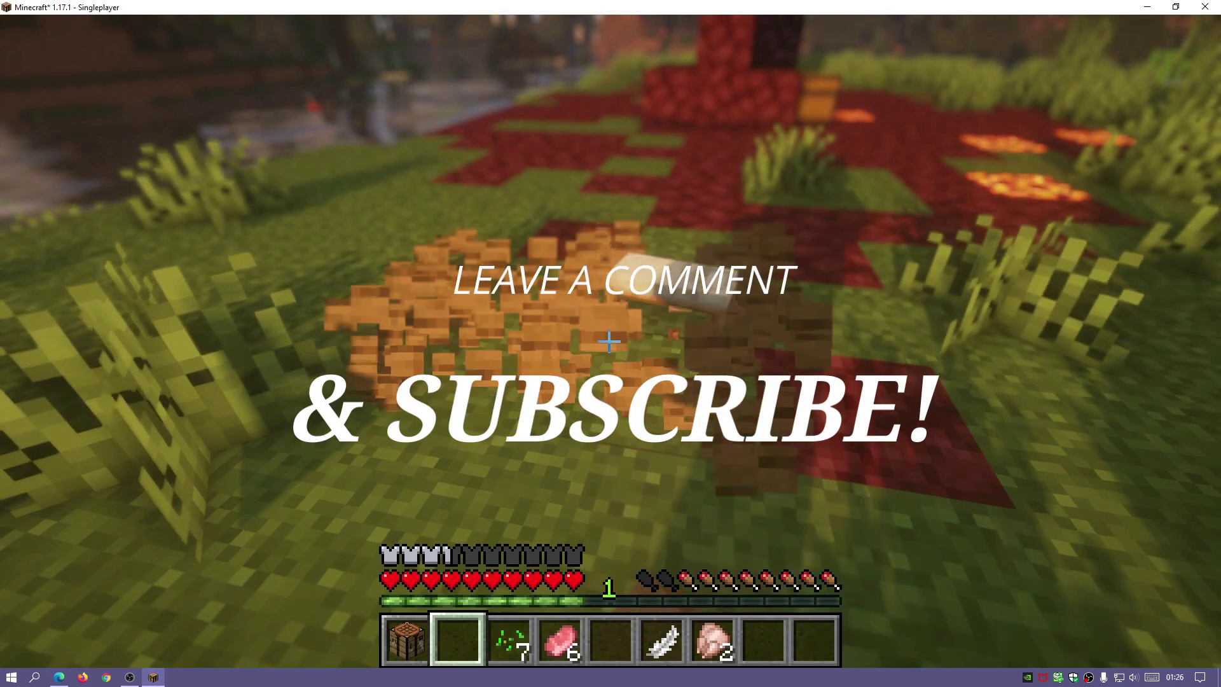